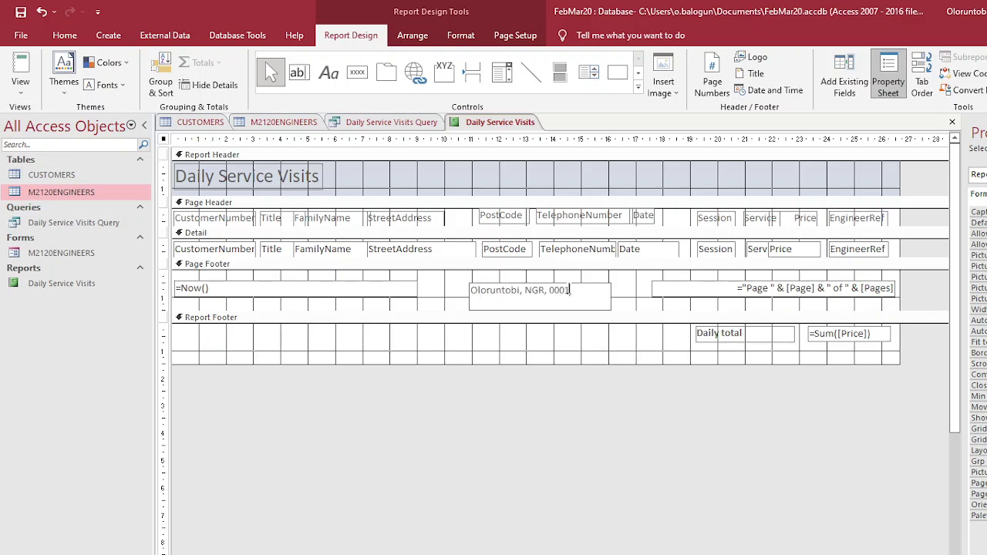
Step: Finish editing the page footer label and check both pages of the Daily Service Visits report in print preview, closing the preview at the end
click(624, 284)
click(594, 291)
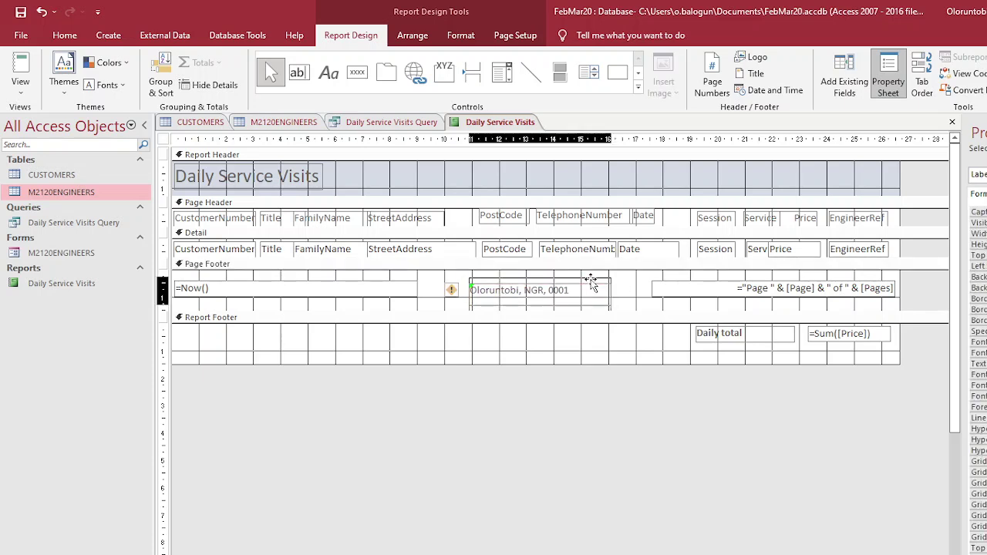
click(21, 65)
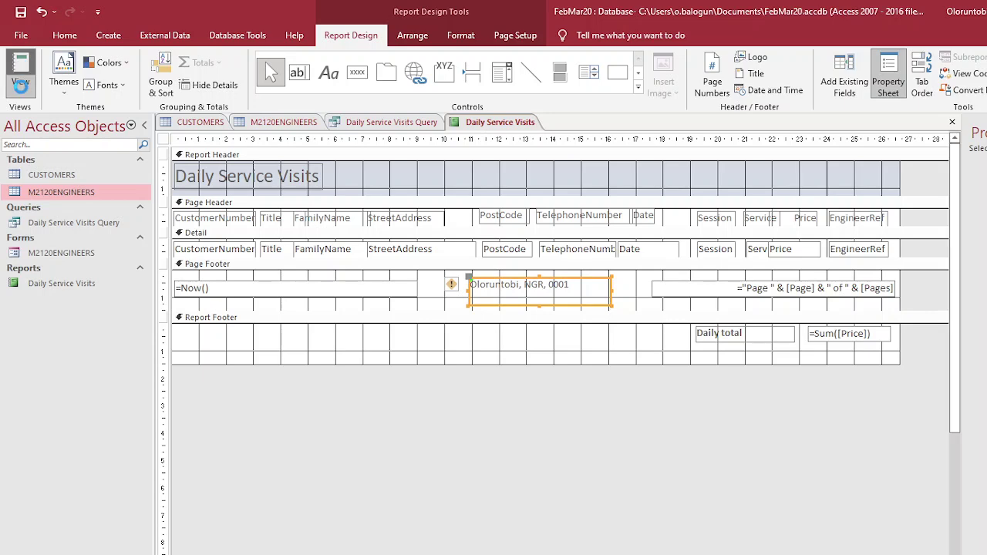
click(20, 87)
click(42, 148)
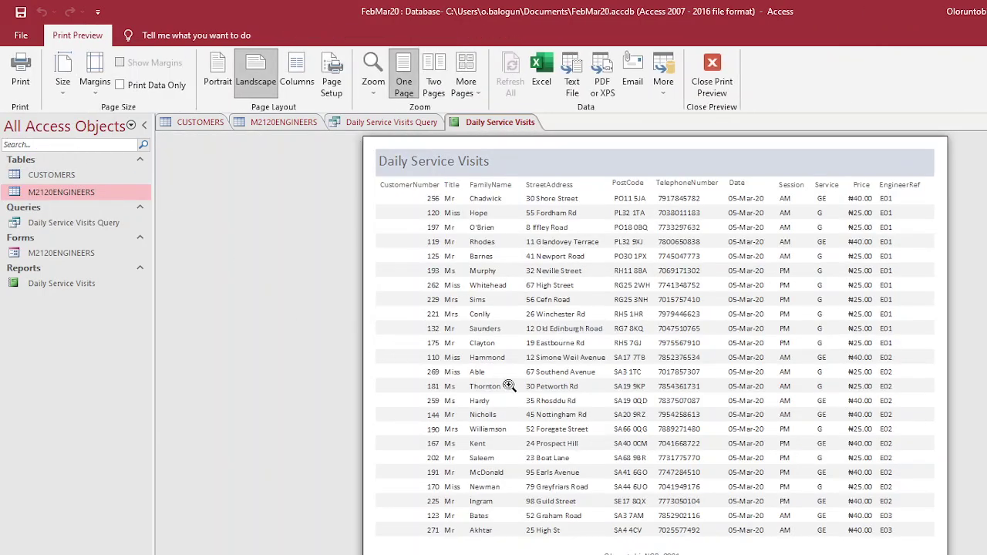
key(Page_Down)
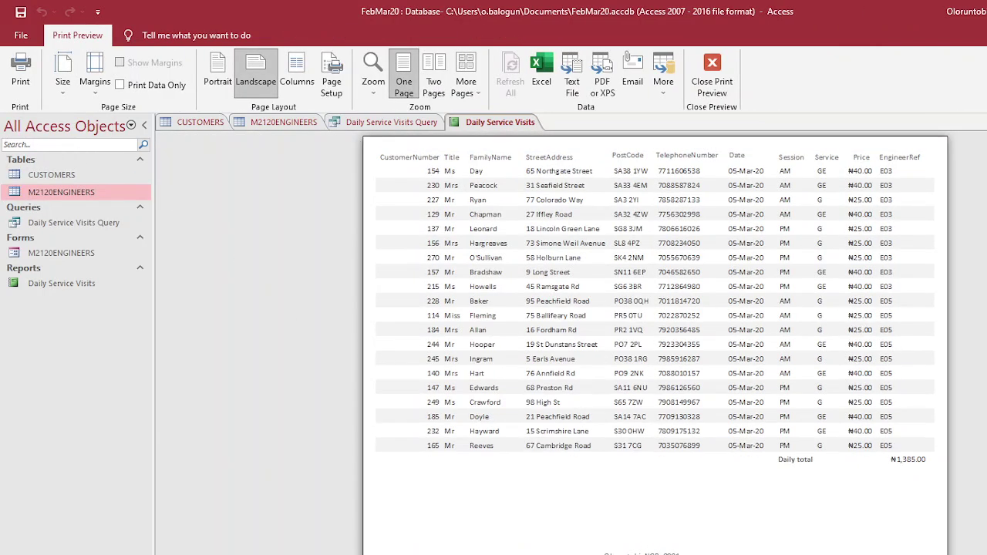
key(Page_Up)
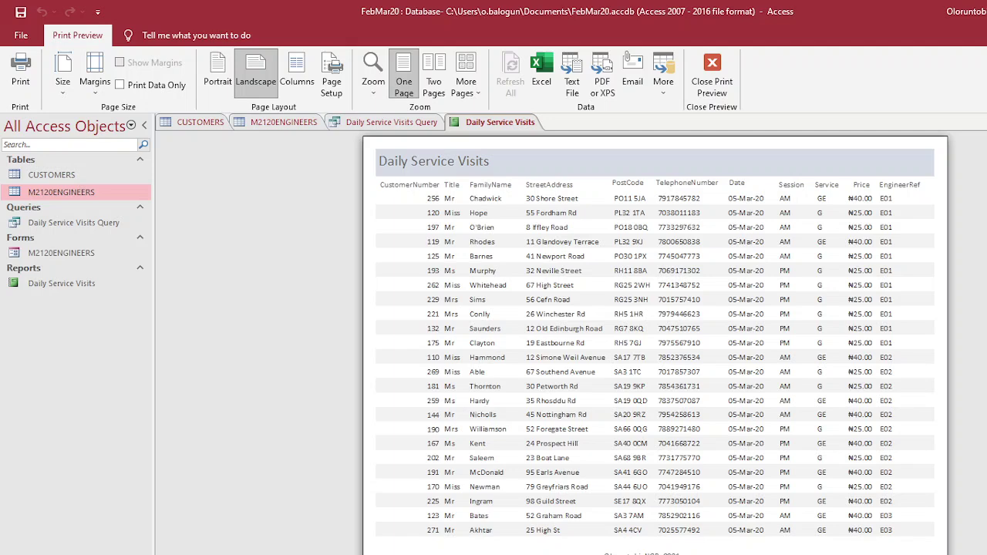
click(709, 77)
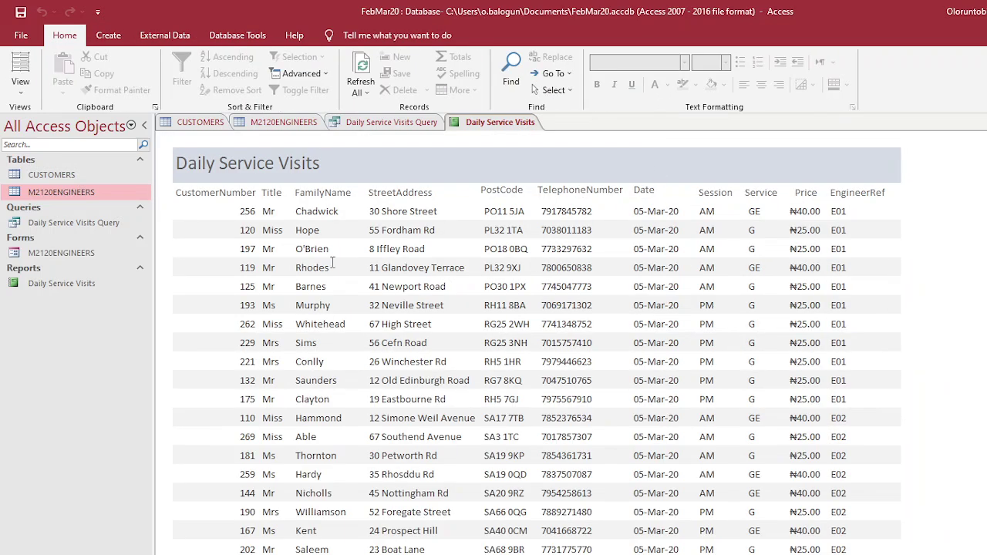
Step: Check the Evidence 7 requirement in the exam paper and capture a screenshot of the =Sum([Price]) formula in the report's Design View
key(alt+Tab)
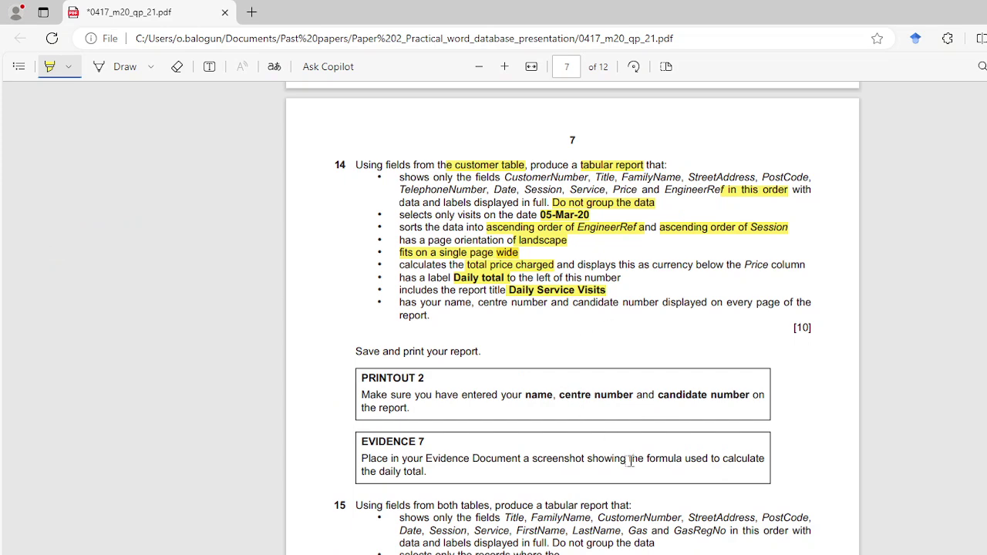
scroll(474, 407, down, 3)
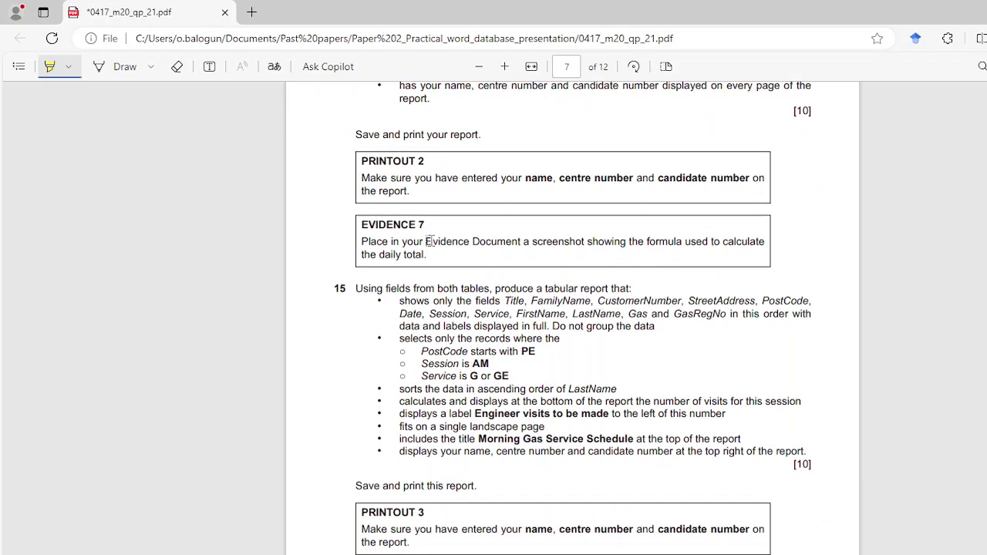
key(alt+Tab)
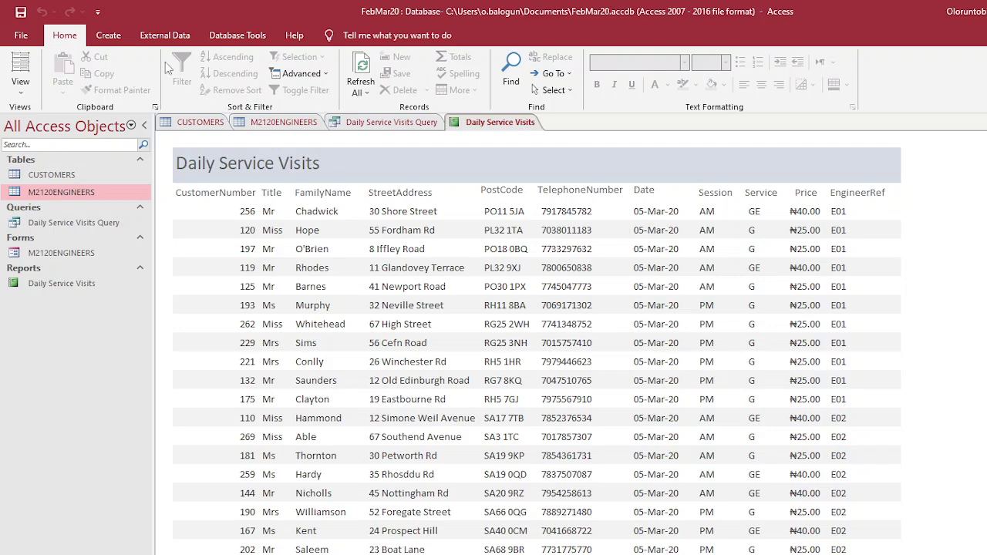
click(21, 83)
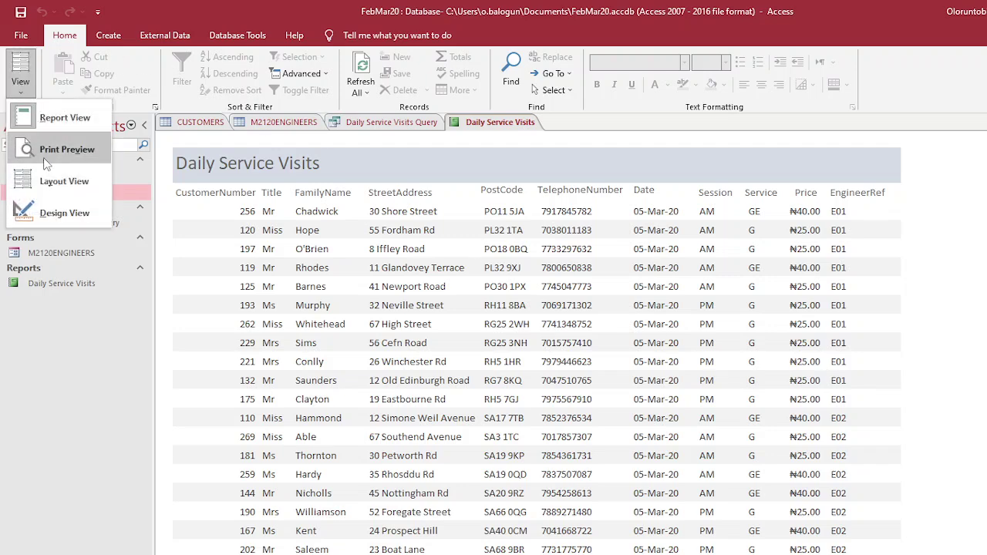
click(50, 214)
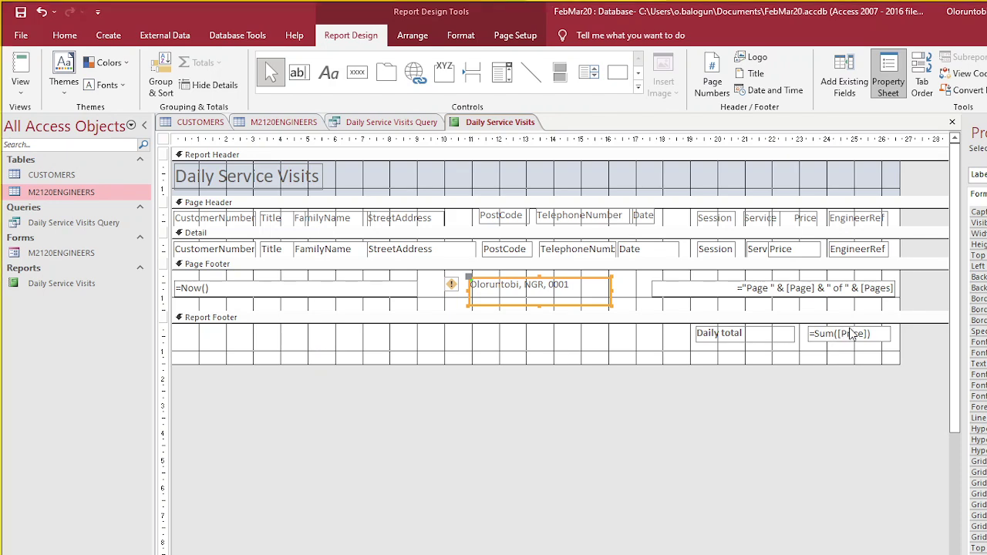
key(super+shift+s)
drag(777, 299, 905, 358)
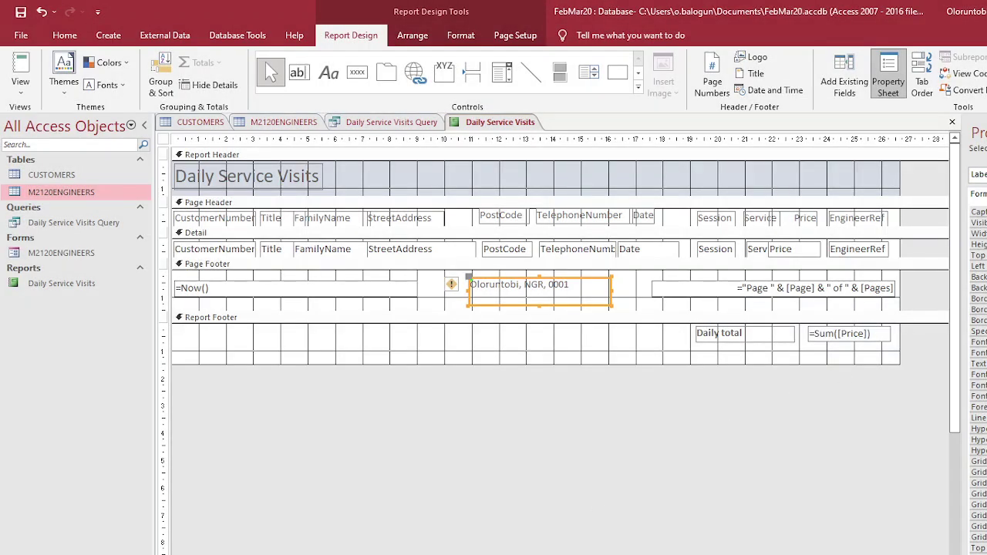
Step: Compare the exam paper's evidence numbering with the Word evidence document and paste the formula screenshot below the relationship picture under Evidence 7
key(alt+Tab)
scroll(588, 504, down, 1)
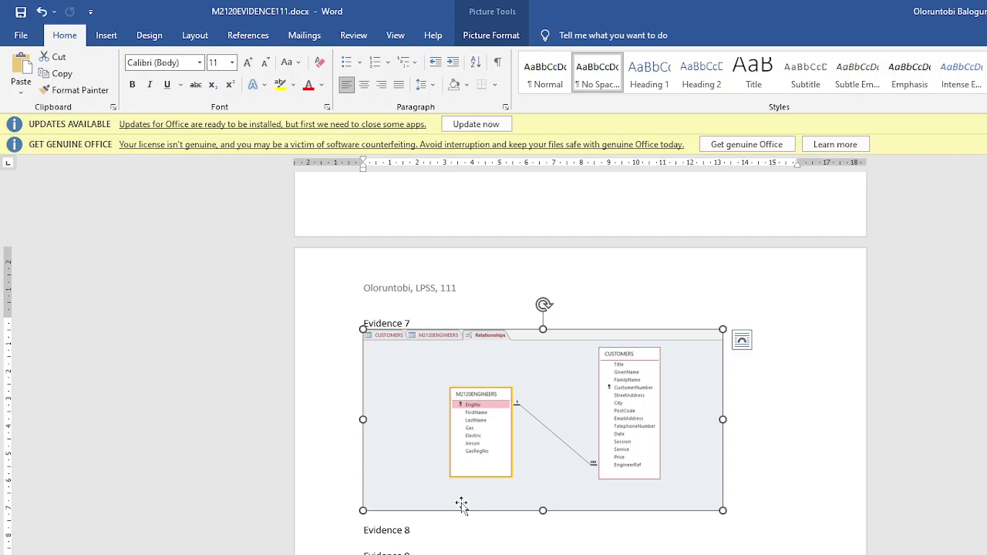
key(alt+Tab)
key(alt+Tab)
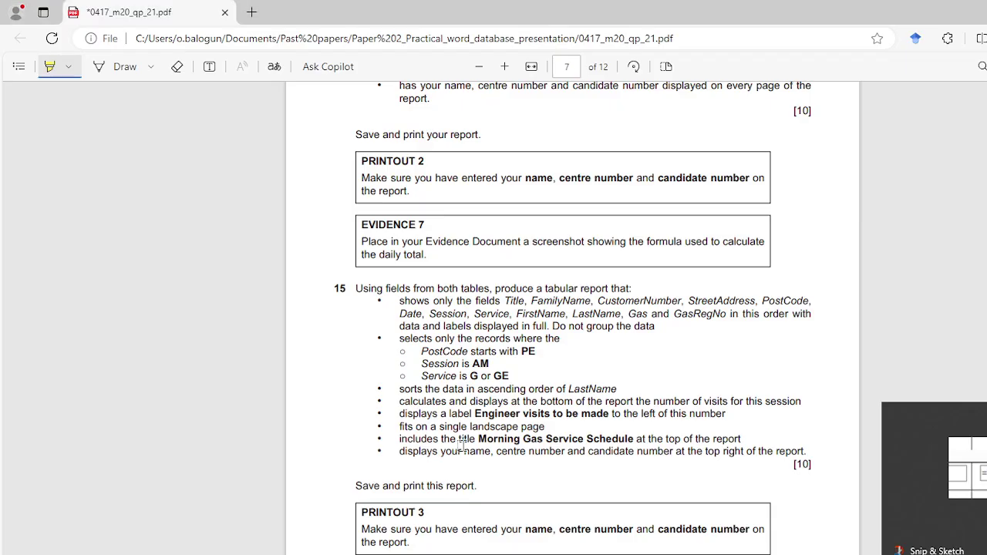
scroll(451, 236, up, 10)
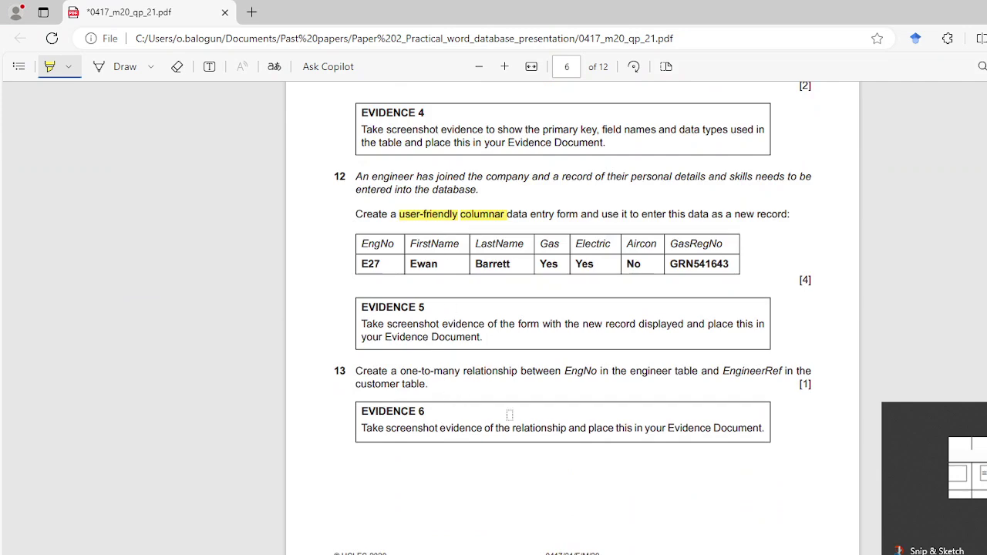
key(alt+Tab)
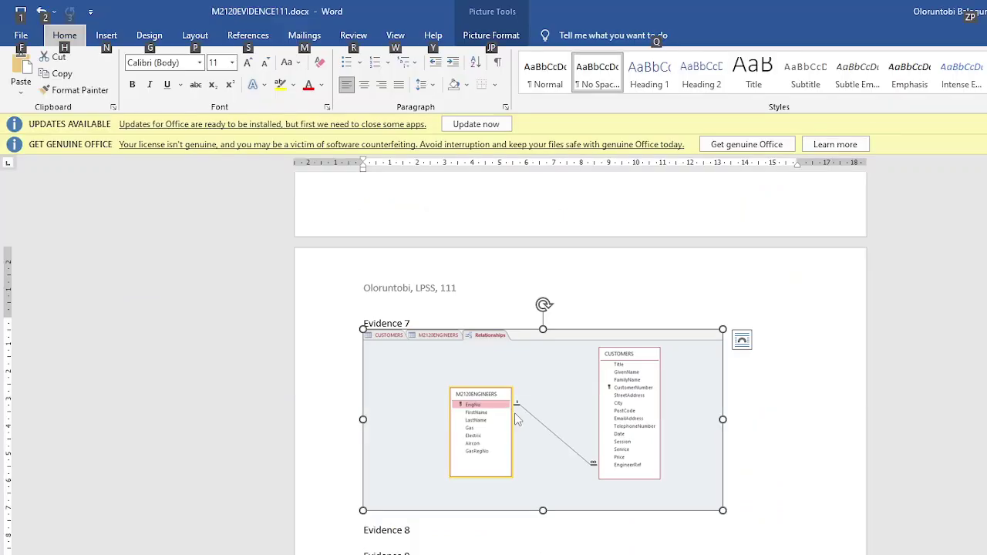
scroll(514, 414, up, 2)
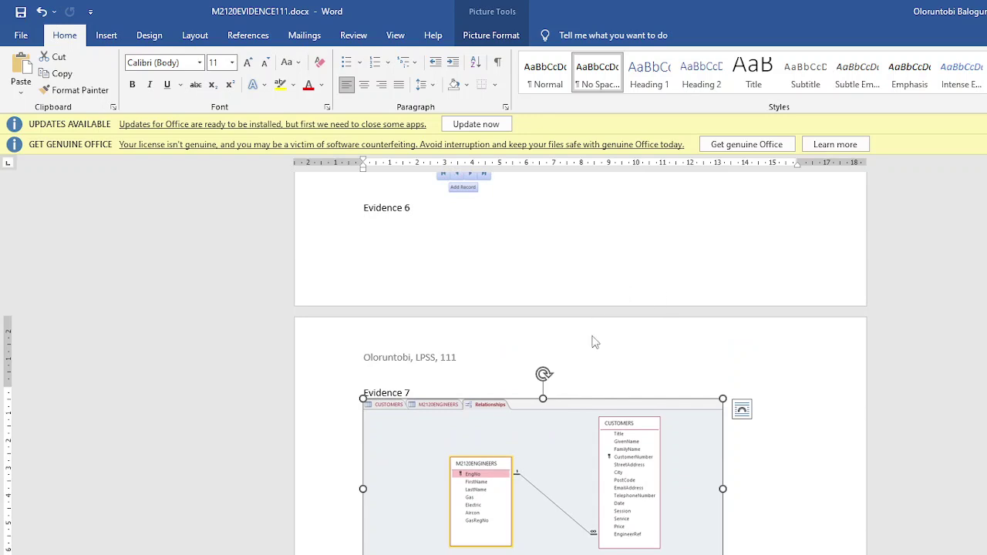
click(748, 533)
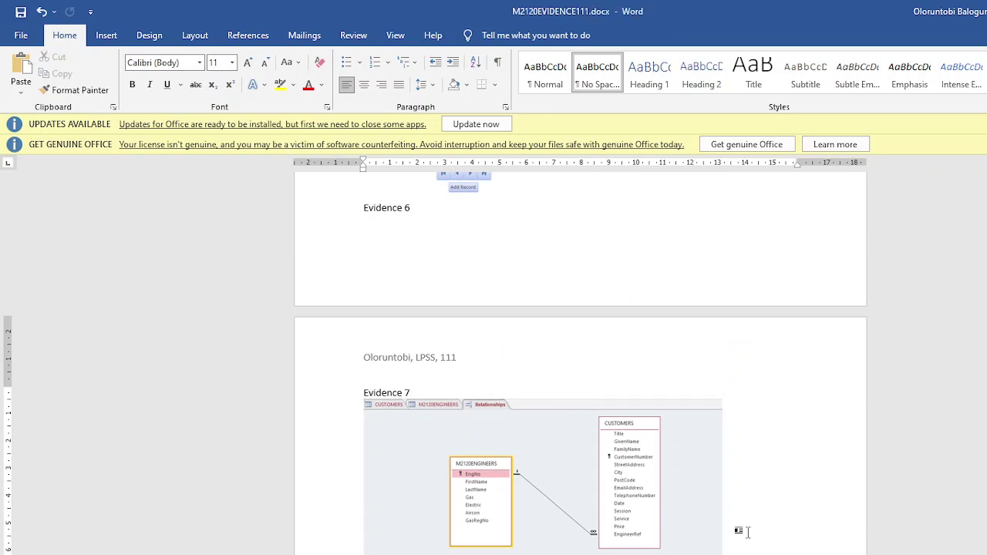
scroll(749, 533, down, 2)
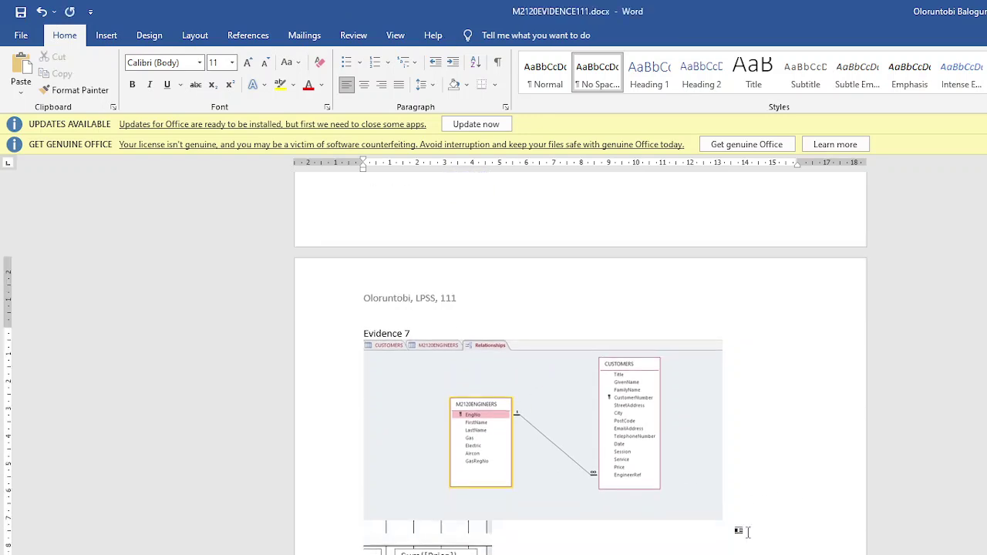
Step: Move the table relationship picture from under Evidence 7 to below the Evidence 6 heading
click(564, 449)
key(Delete)
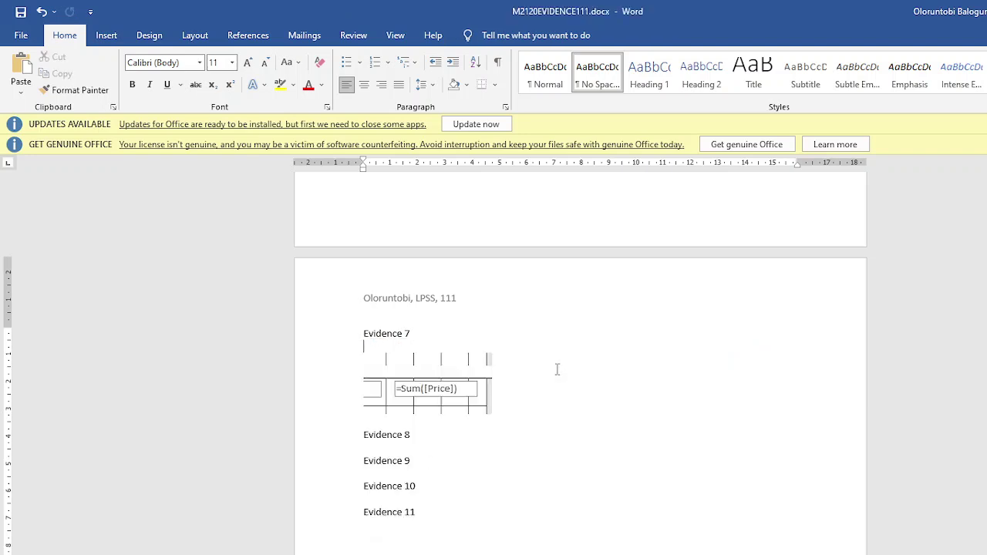
scroll(558, 368, up, 4)
click(469, 312)
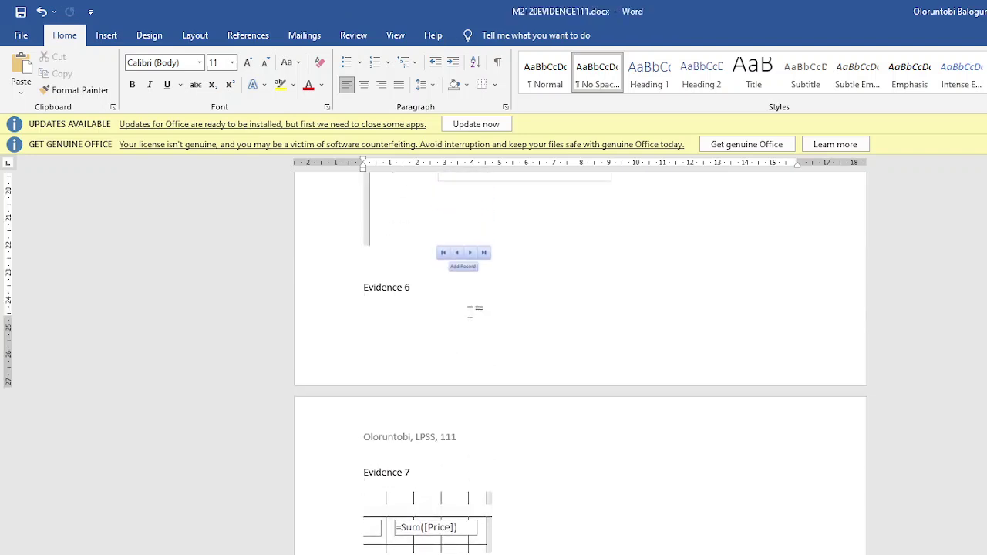
key(ctrl+v)
scroll(470, 312, down, 2)
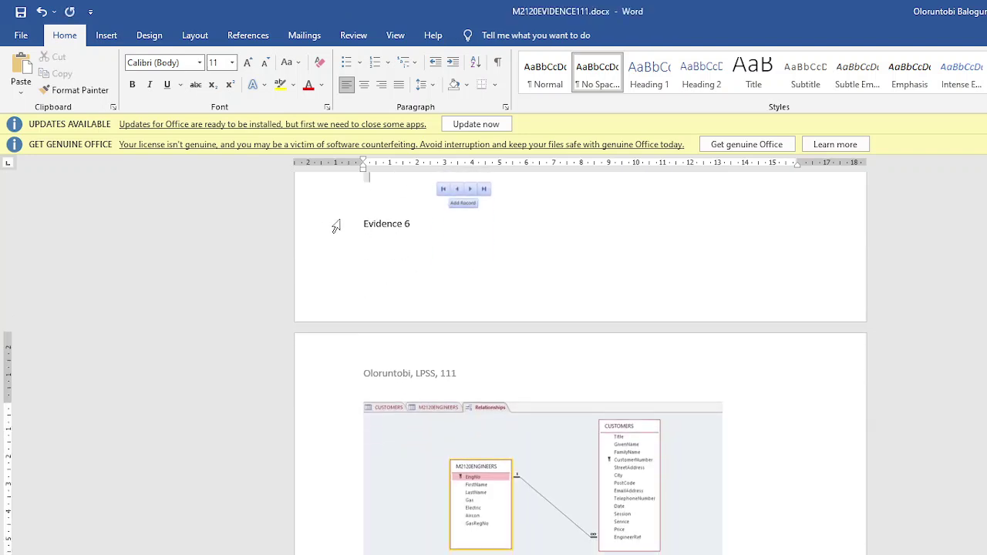
Step: Push the Evidence 6 heading onto the next page so it sits directly above the relationship picture
click(364, 221)
key(Return)
key(Return)
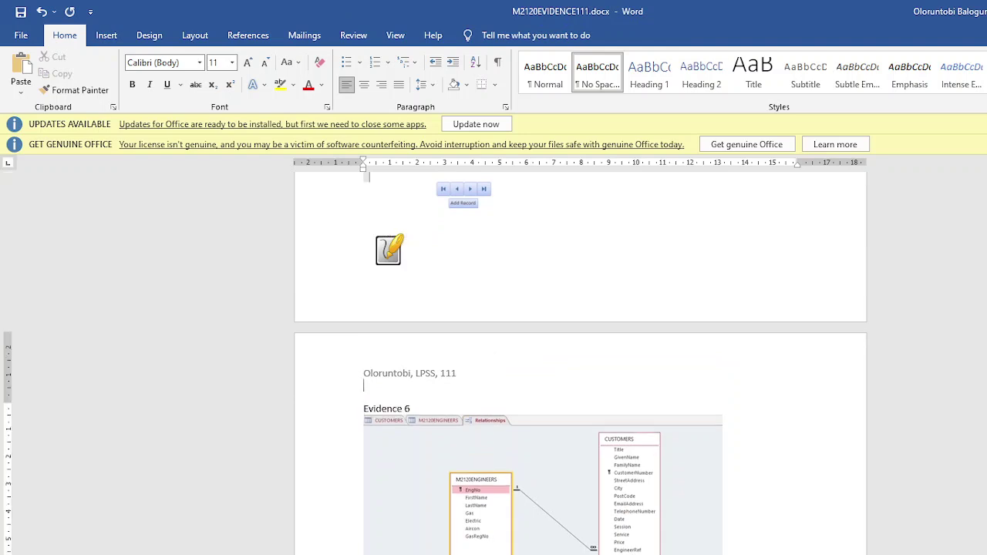
scroll(478, 365, down, 5)
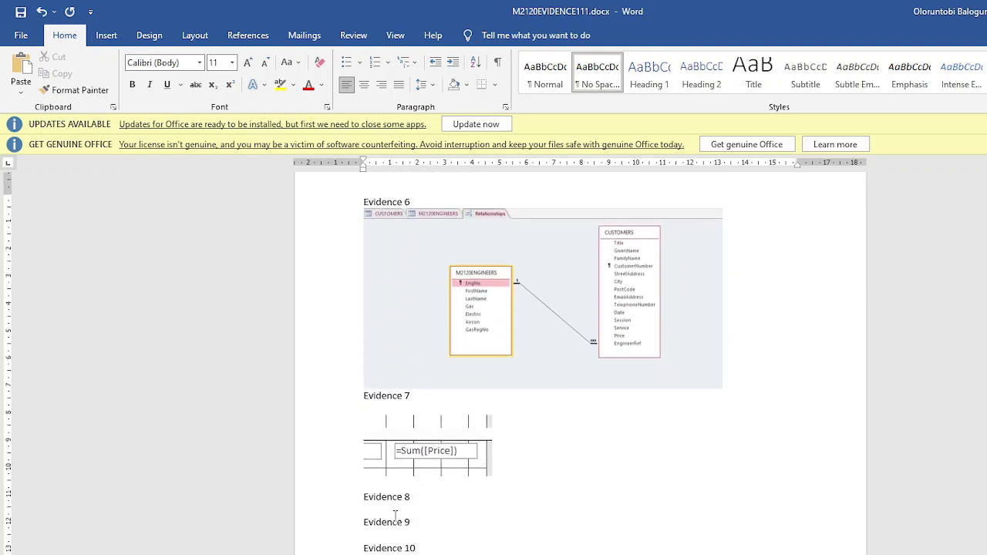
Step: Read task 15 in the exam paper and close all open objects in the Access database, saving the report changes
key(alt+Tab)
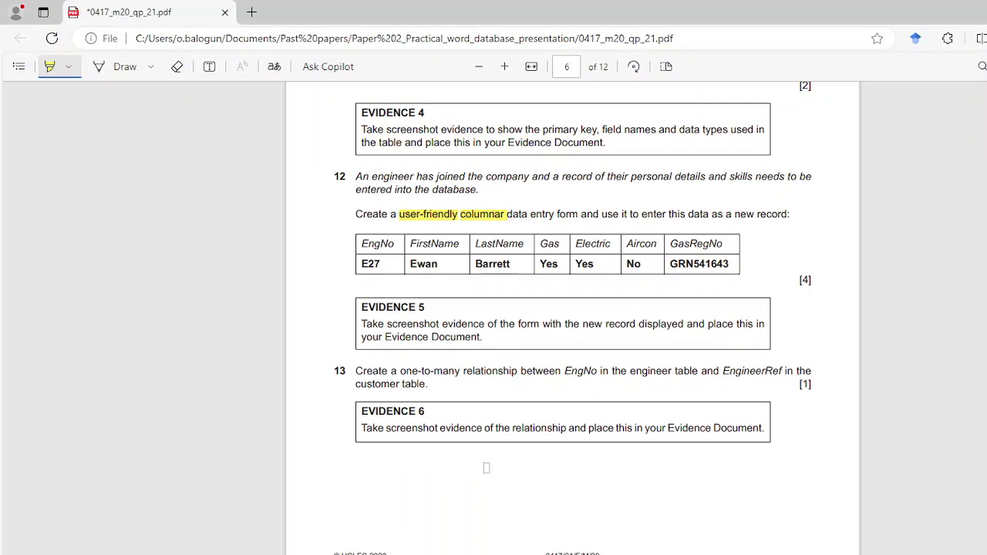
scroll(414, 351, down, 10)
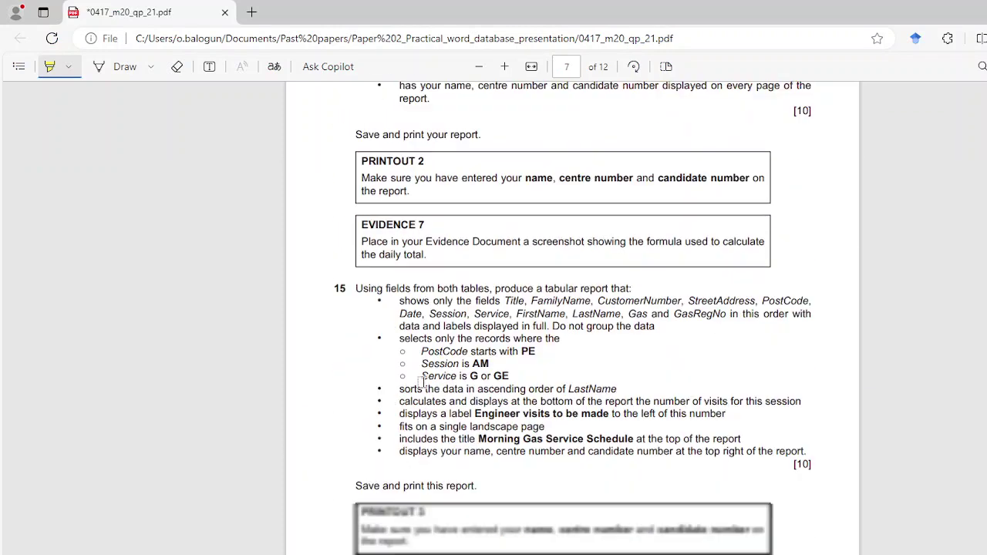
scroll(423, 383, down, 2)
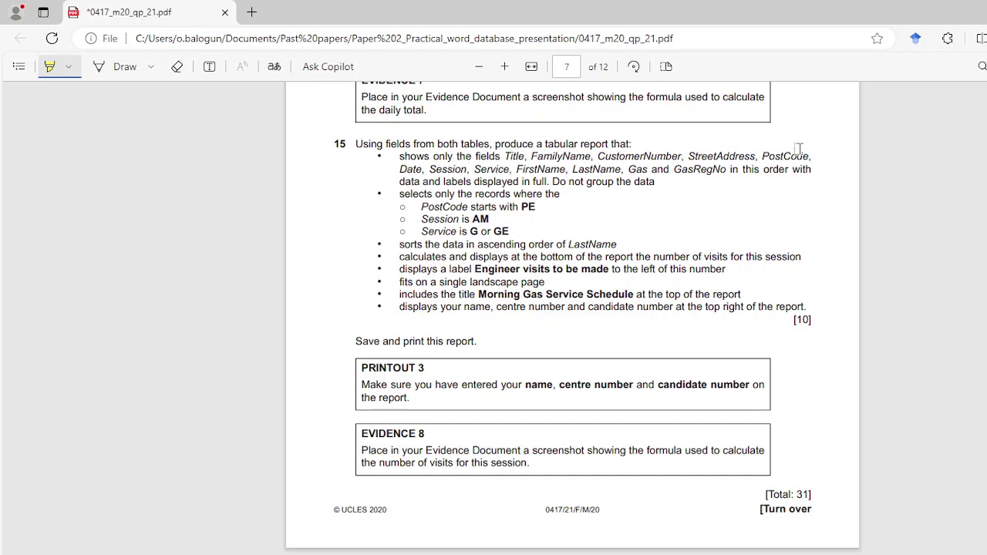
key(alt+Tab)
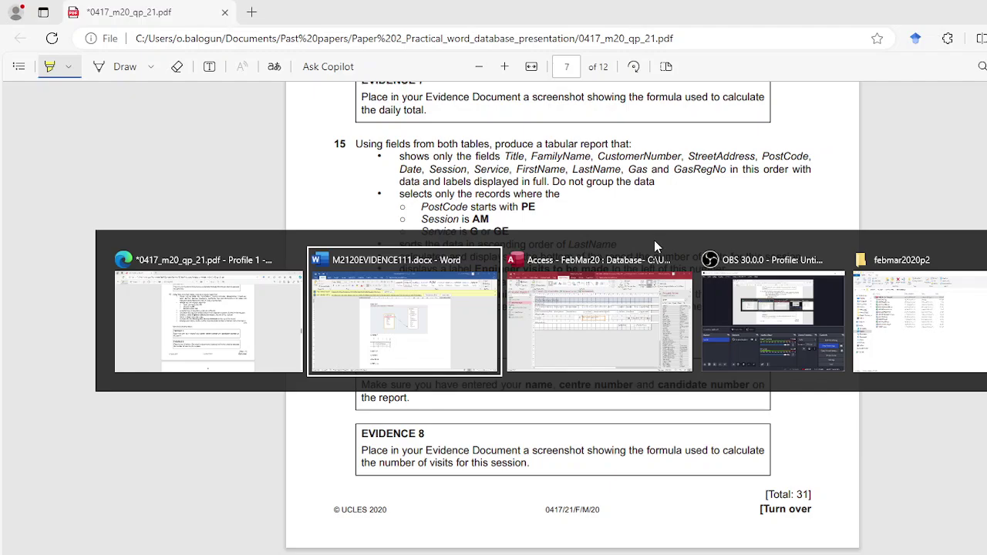
key(alt+Tab)
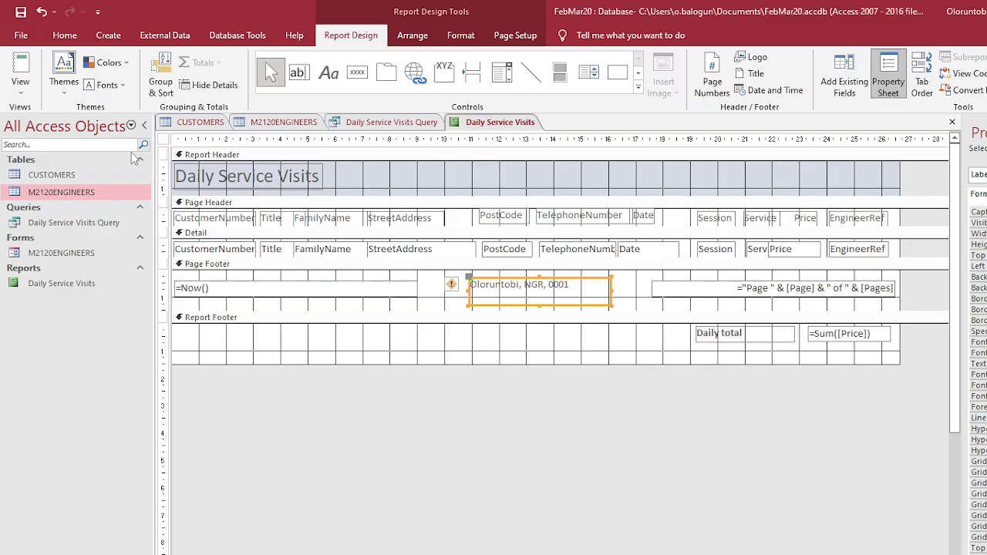
click(109, 39)
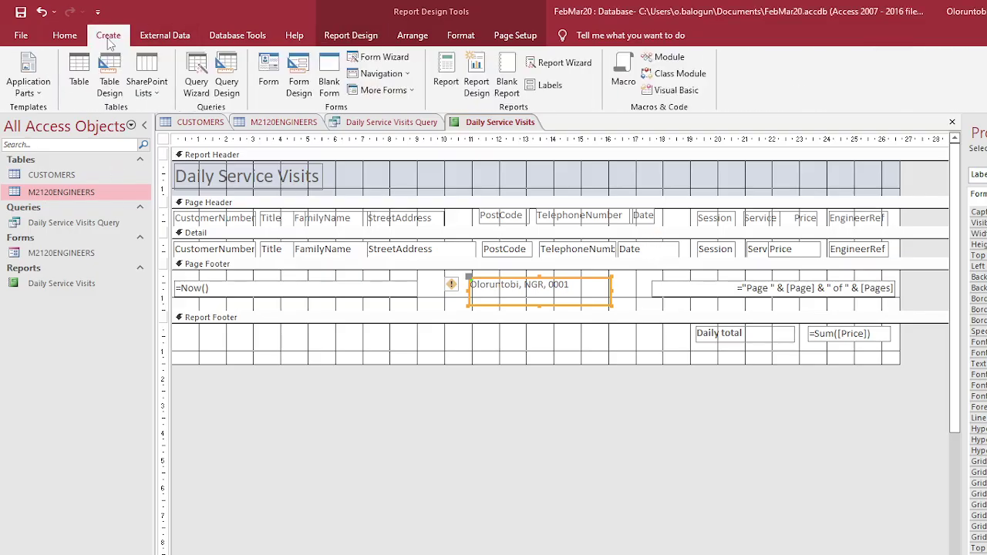
right_click(489, 123)
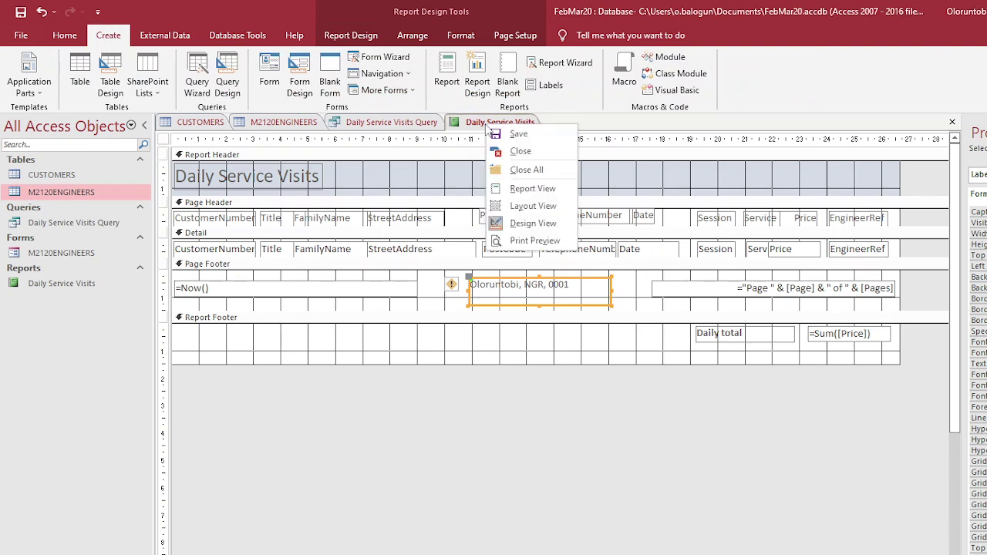
click(521, 170)
click(522, 357)
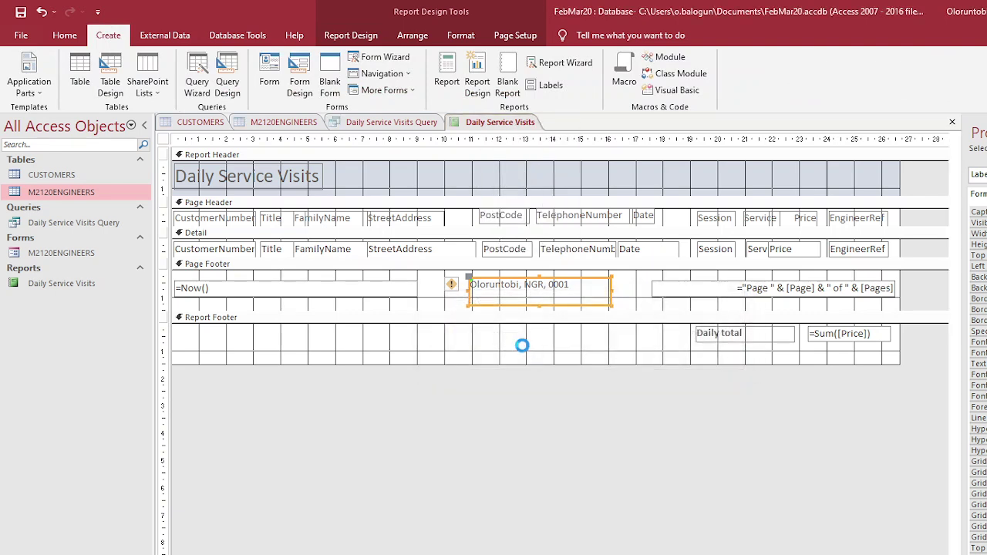
Step: Start a Simple Query Wizard query, check task 15's required fields in the exam paper, and choose the CUSTOMERS table as source
click(199, 84)
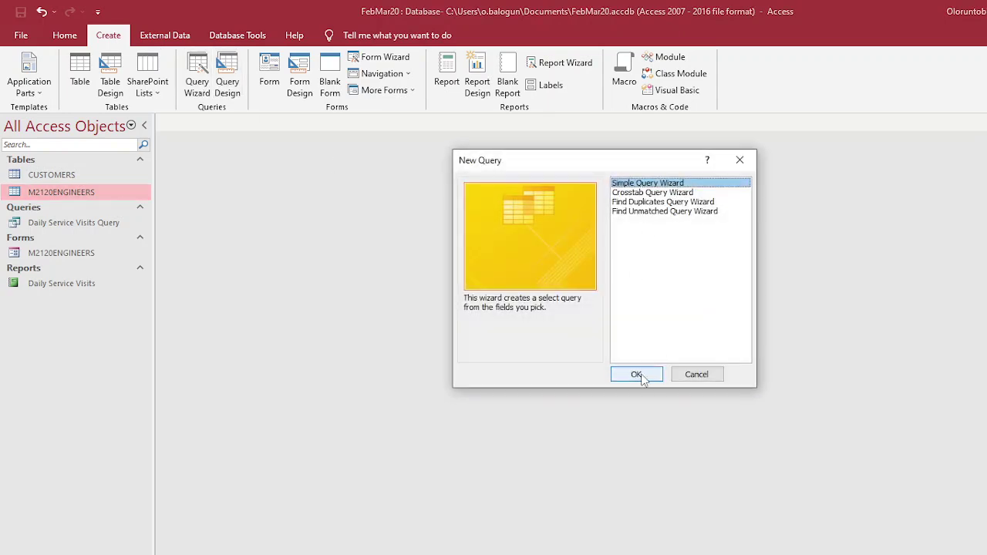
click(637, 375)
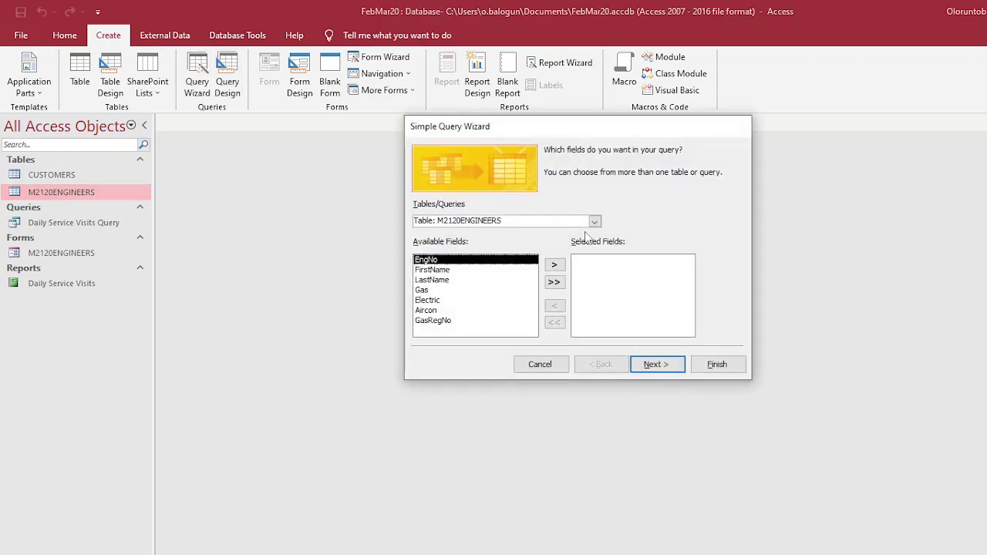
key(alt+Tab)
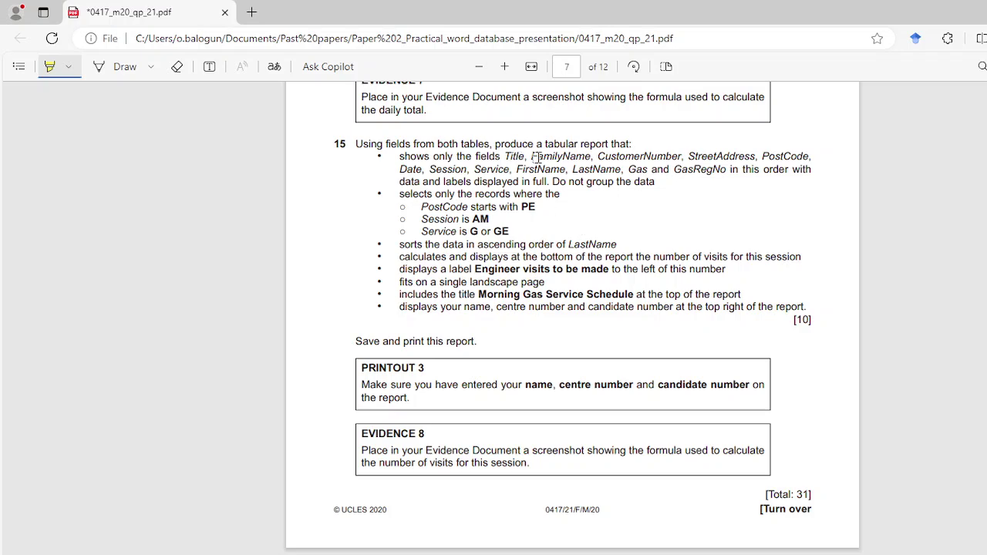
key(alt+Tab)
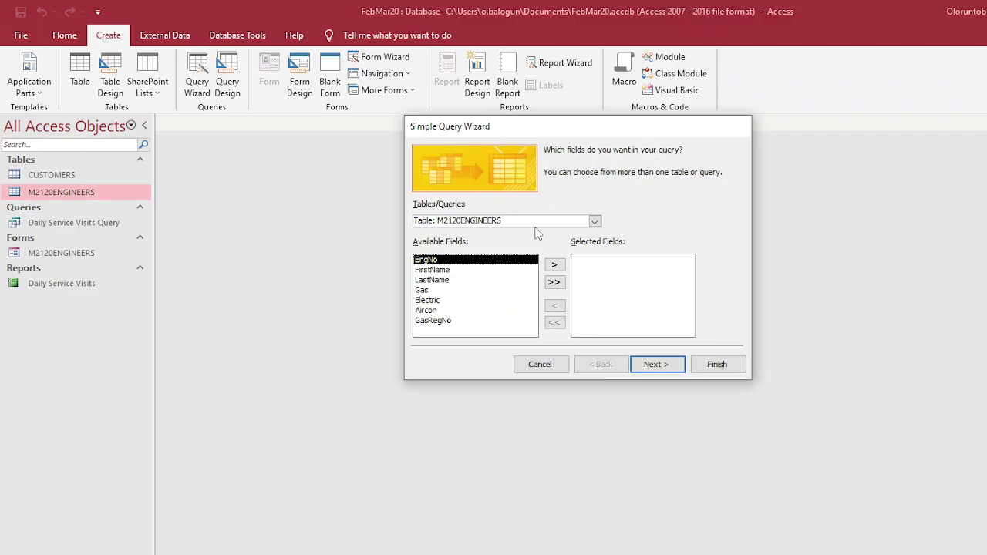
click(594, 221)
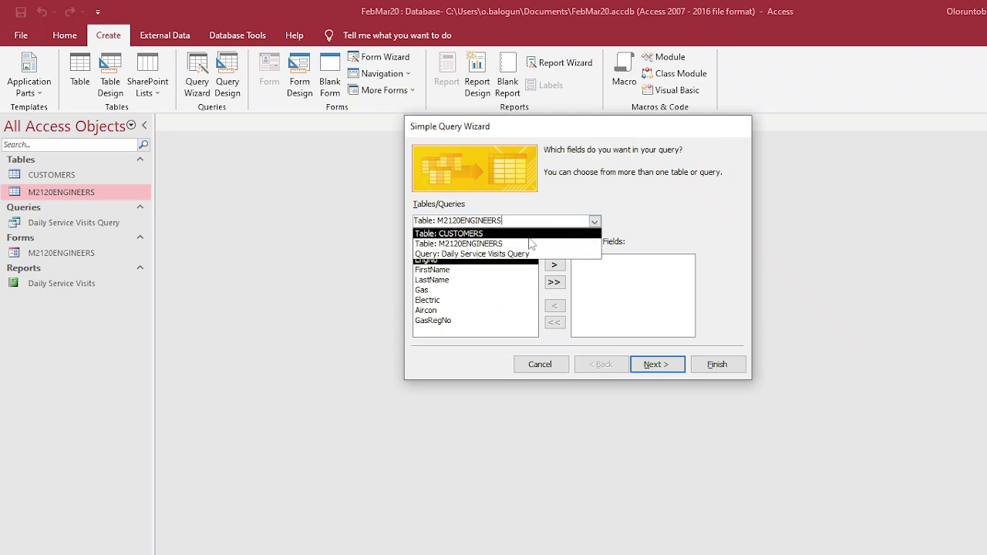
click(491, 234)
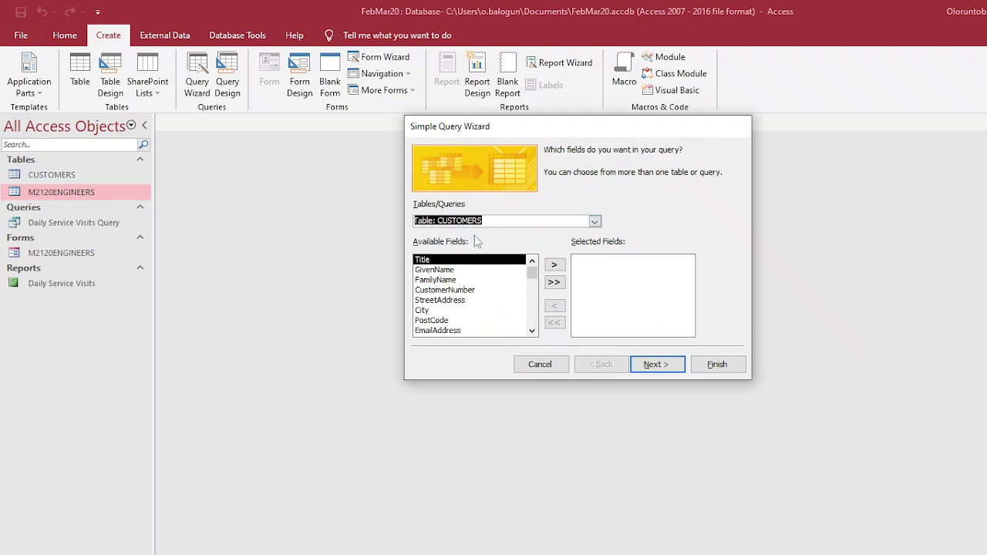
Step: Add the Title, FamilyName, CustomerNumber and StreetAddress fields from the CUSTOMERS table to the query
click(554, 264)
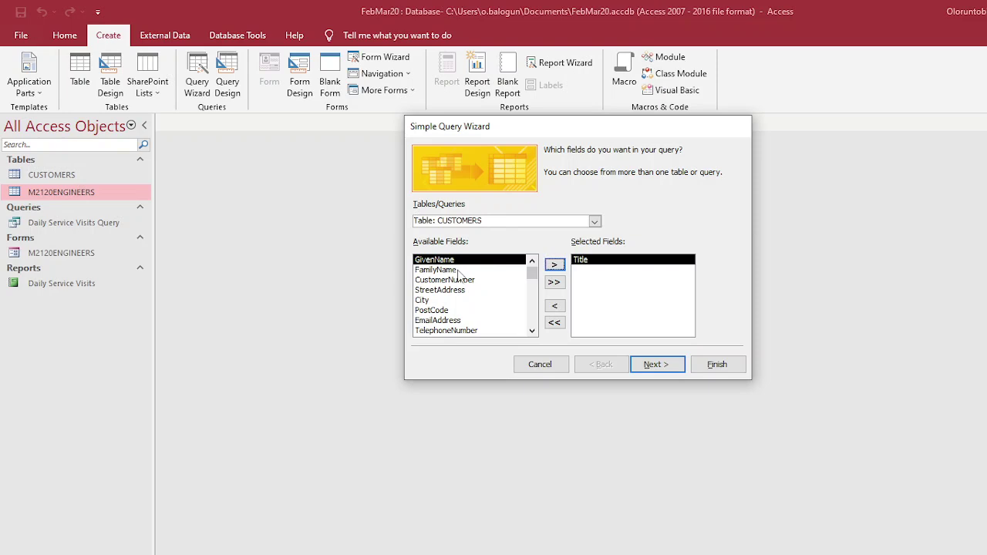
click(456, 271)
click(554, 266)
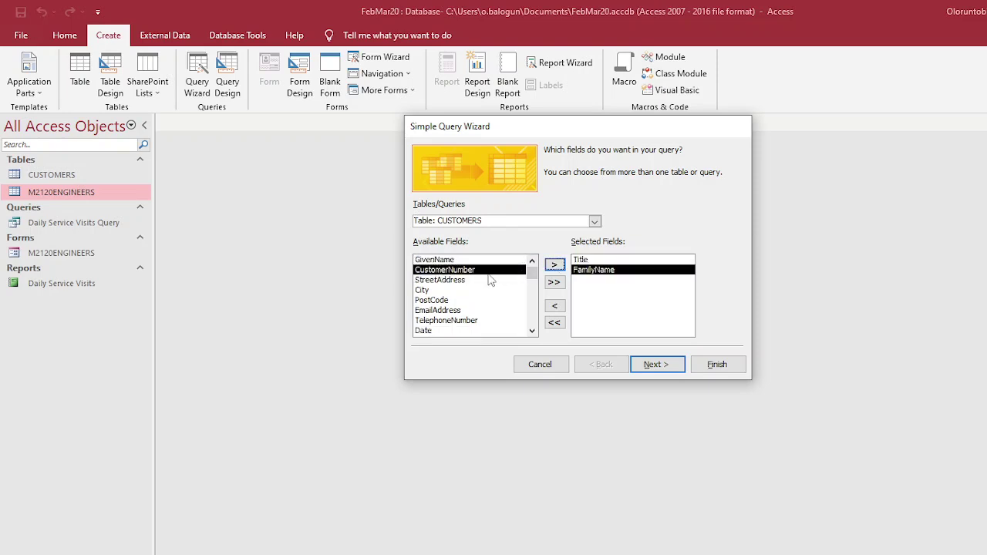
click(555, 265)
click(555, 265)
Step: Check the field order in the exam paper and add PostCode, Date, Session and Service from the CUSTOMERS table
key(alt+Tab)
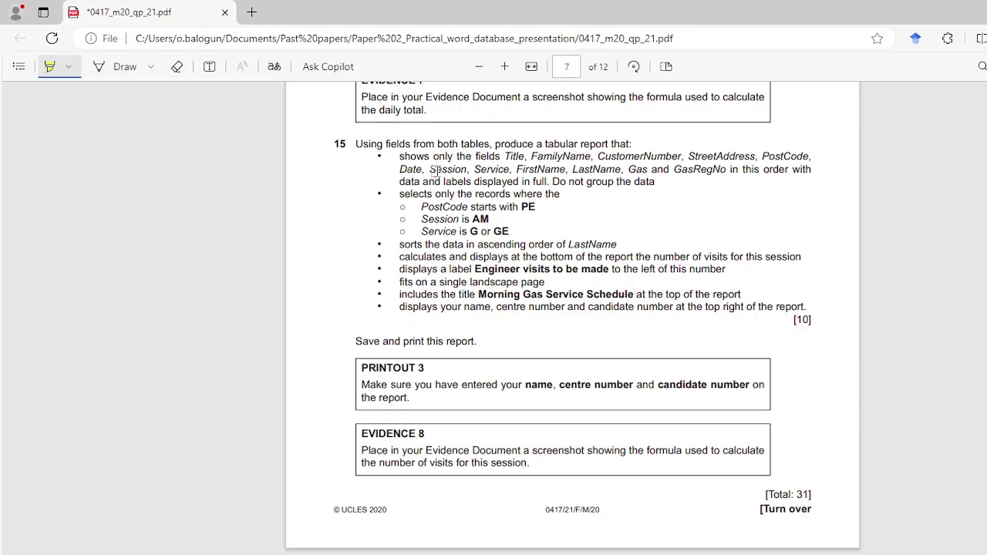
key(alt+Tab)
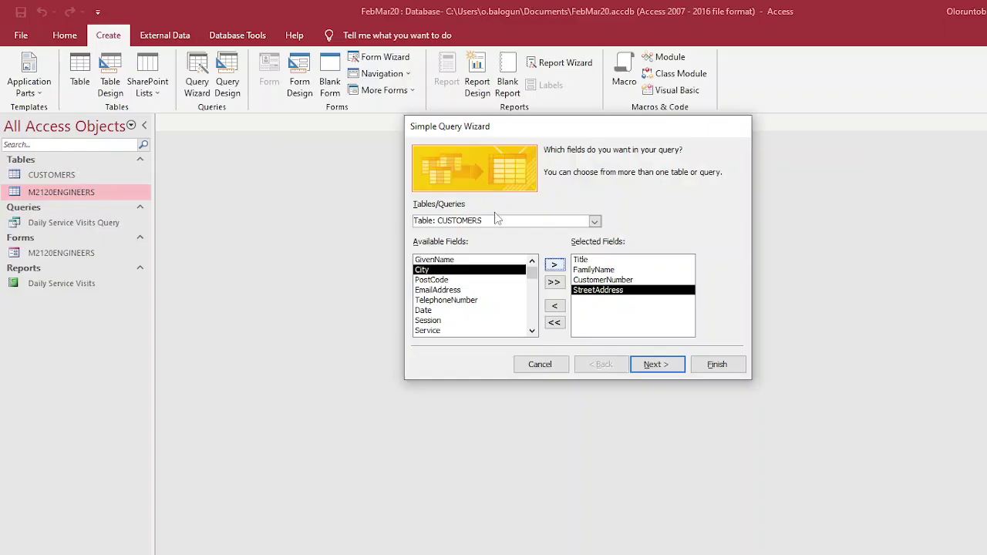
click(450, 280)
click(554, 265)
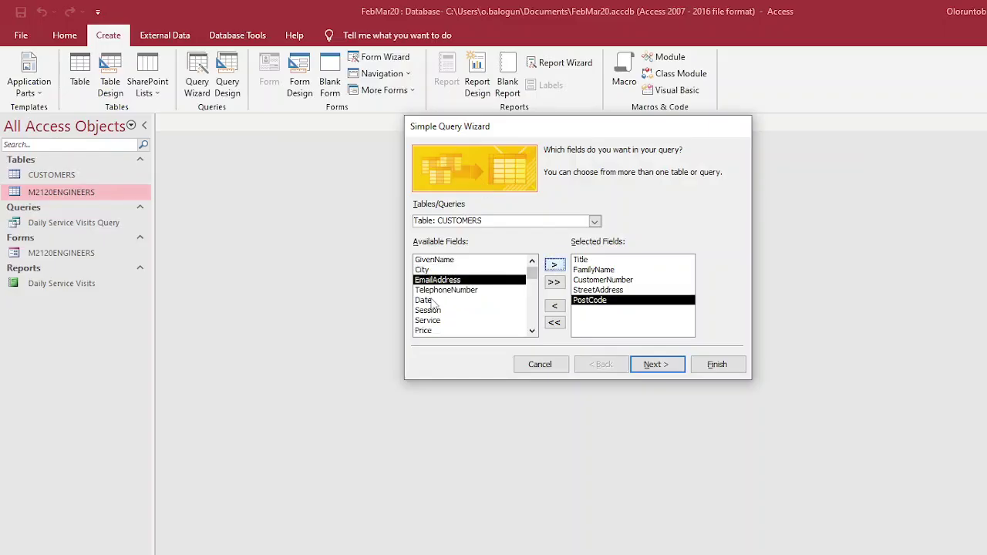
click(471, 300)
click(554, 265)
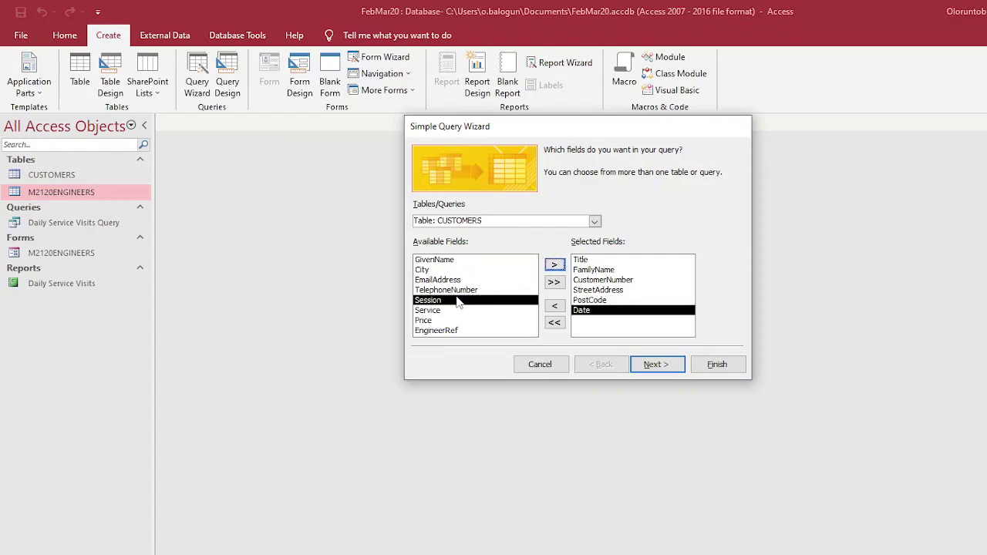
click(554, 265)
click(554, 265)
Step: Check the remaining fields in the exam paper and add FirstName and LastName from the M2120ENGINEERS table
key(alt+Tab)
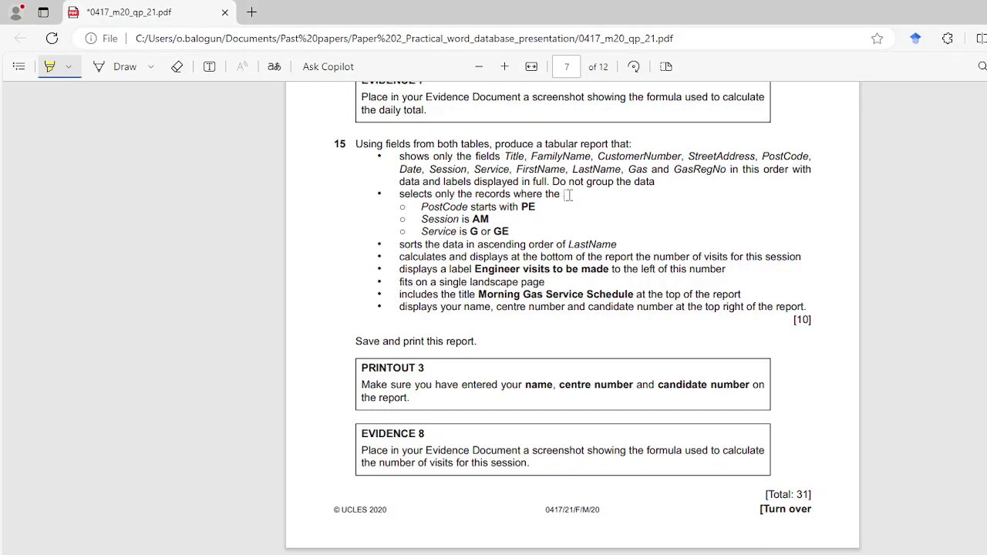
key(alt+Tab)
click(594, 223)
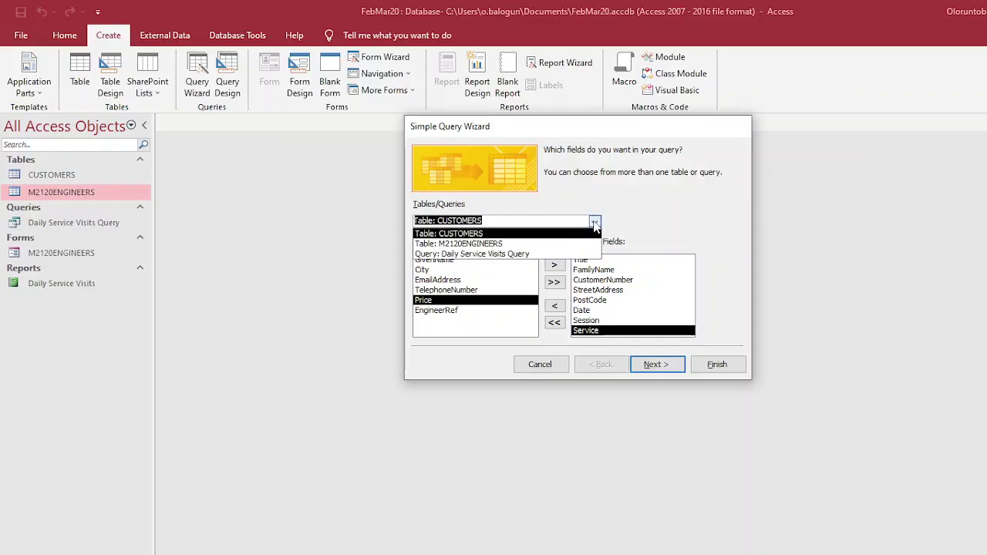
click(521, 245)
click(446, 270)
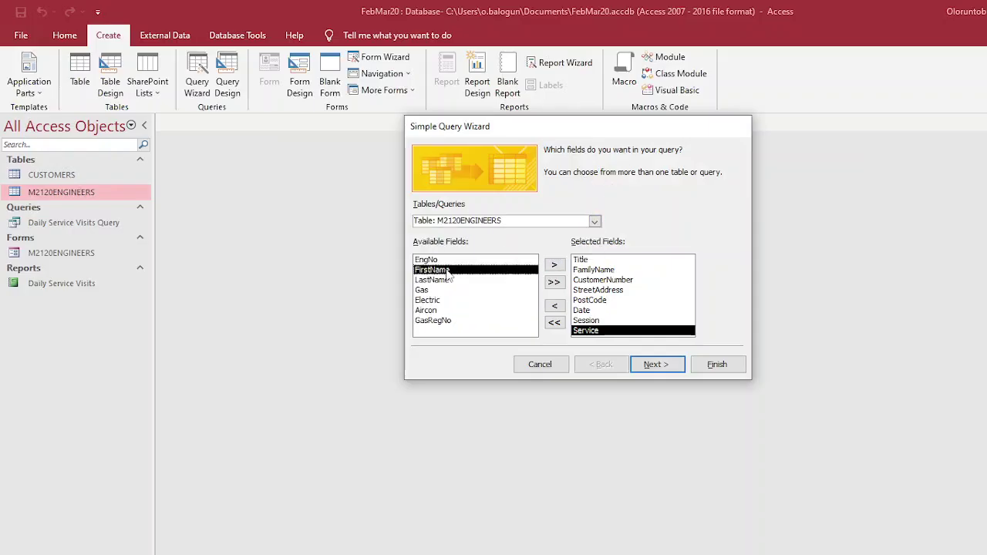
click(554, 264)
click(554, 264)
Step: Add the Gas and GasRegNo fields from the M2120ENGINEERS table, checking the selection against the exam paper
key(alt+Tab)
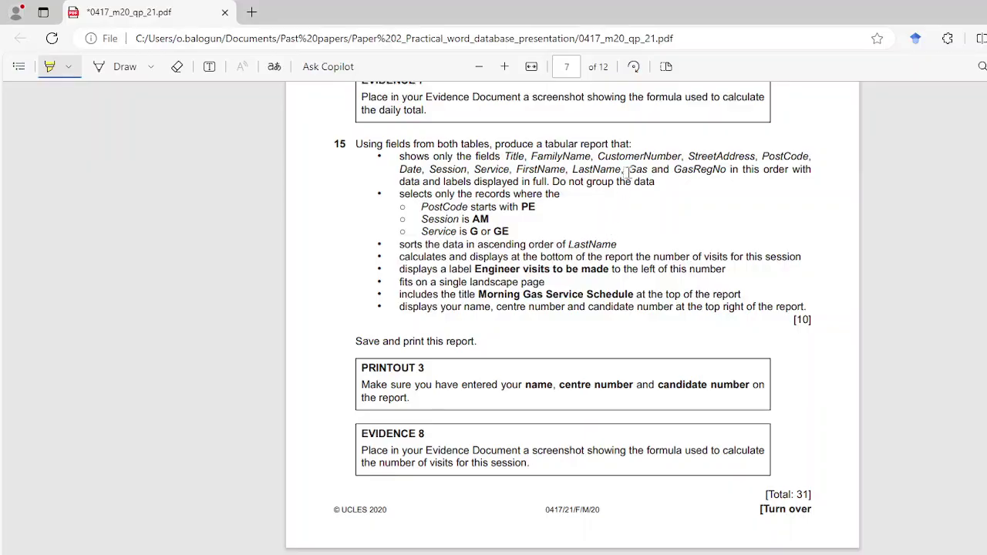
key(alt+Tab)
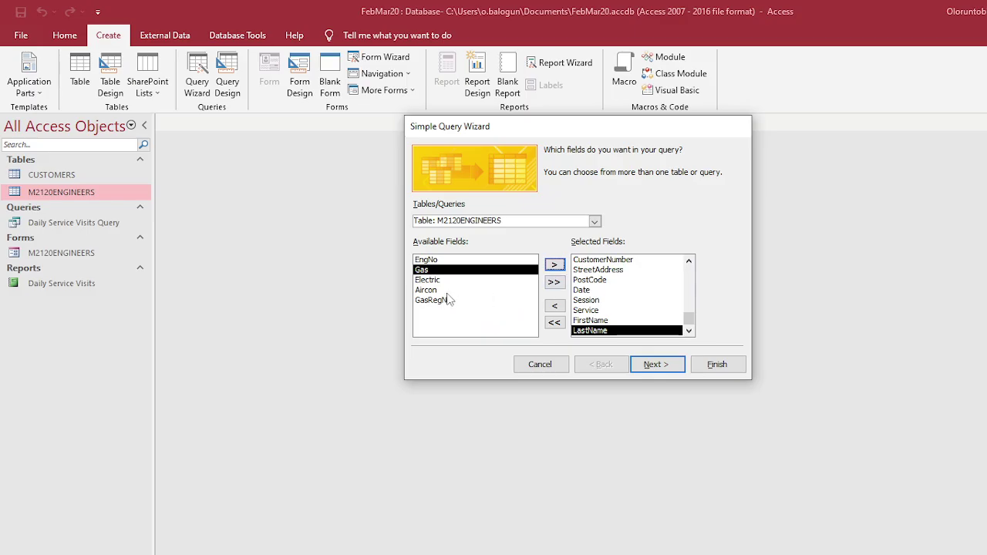
click(554, 264)
click(446, 291)
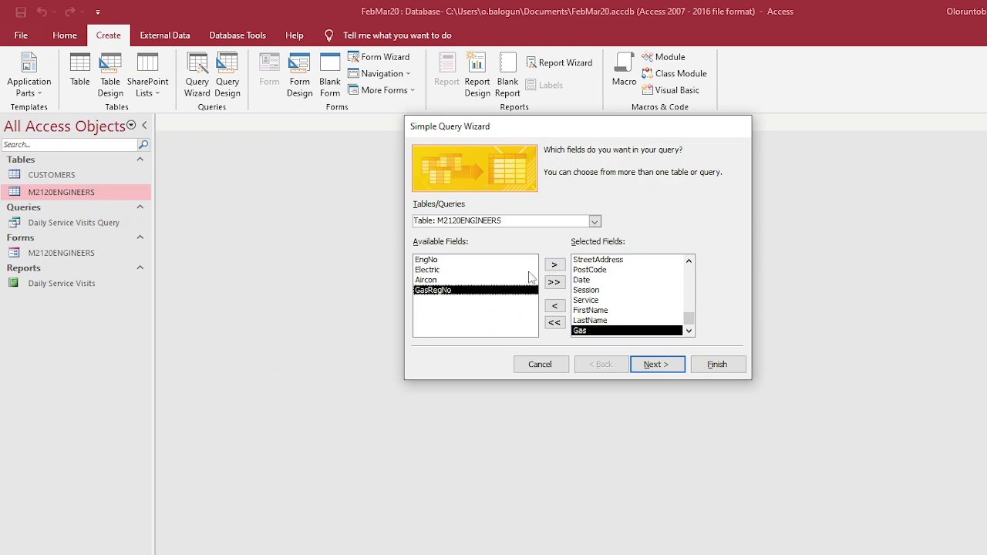
click(554, 264)
key(alt+Tab)
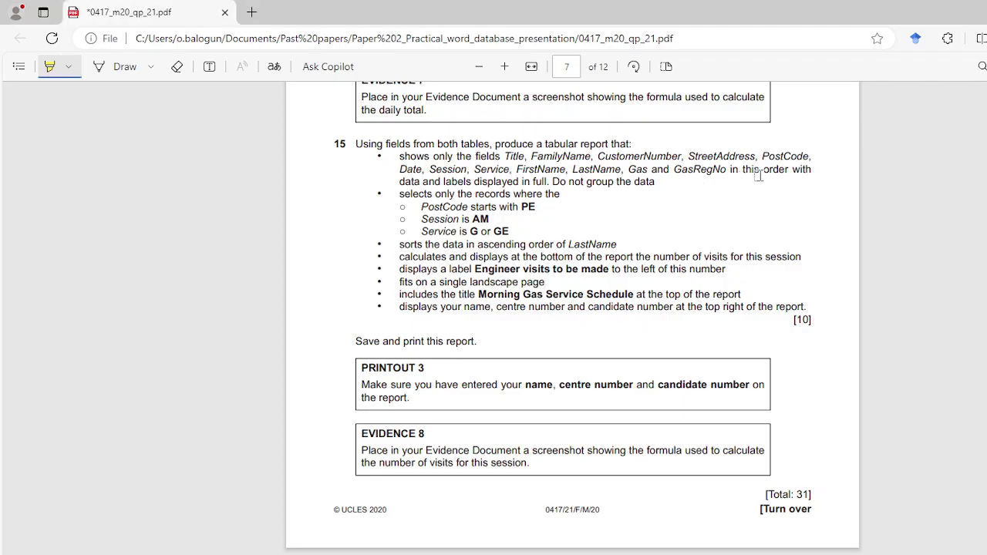
key(alt+Tab)
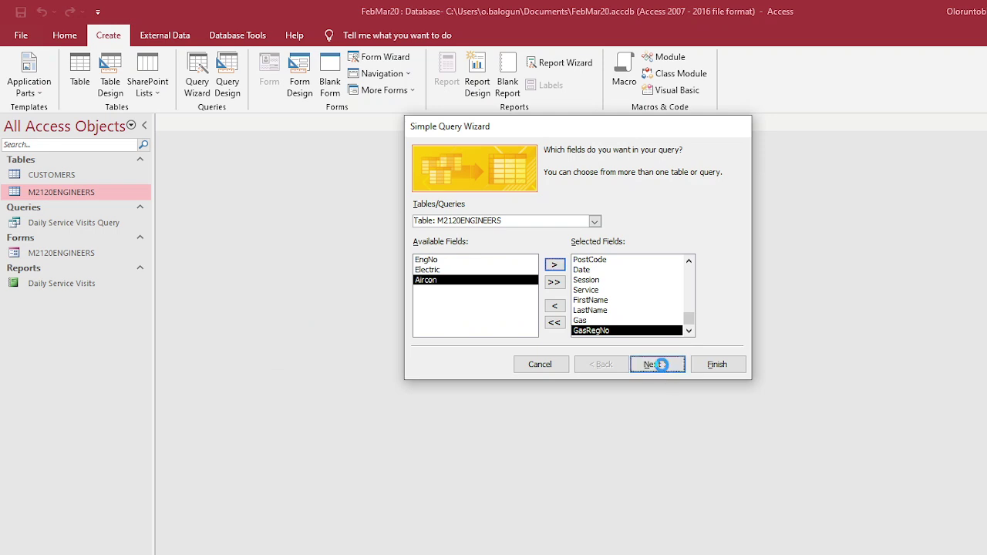
Step: Finish the wizard as a detail query titled CUSTOMERS Query and open it for modifying the design
click(657, 365)
click(653, 363)
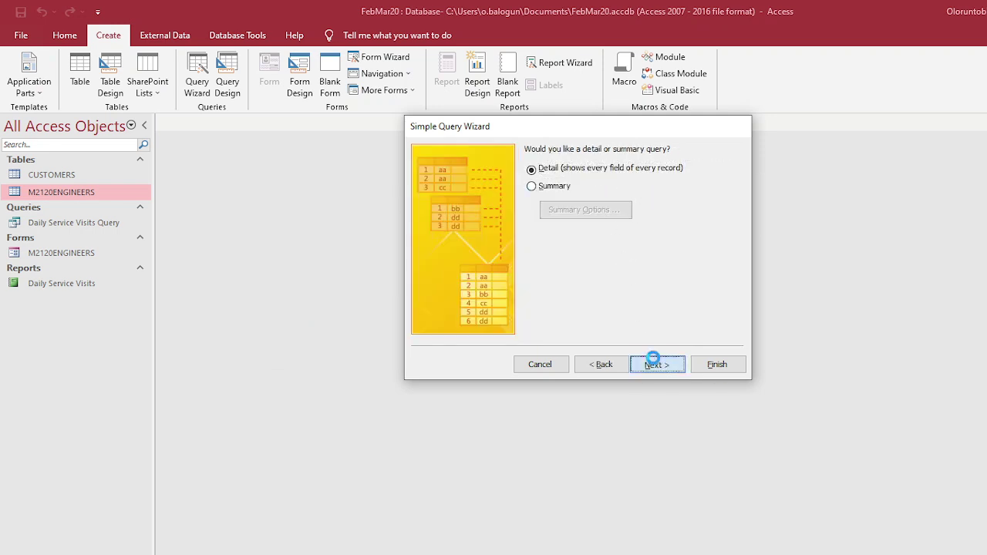
click(593, 289)
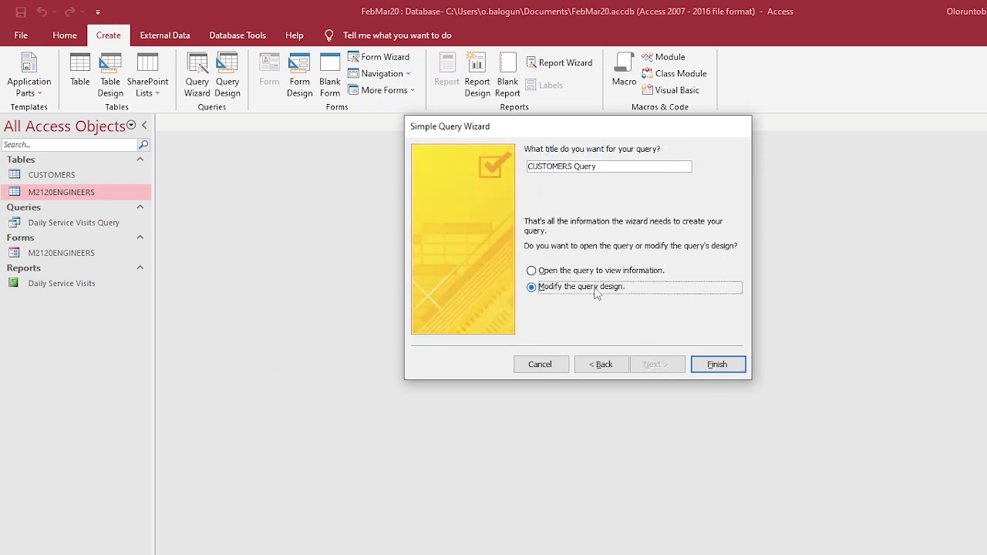
click(708, 363)
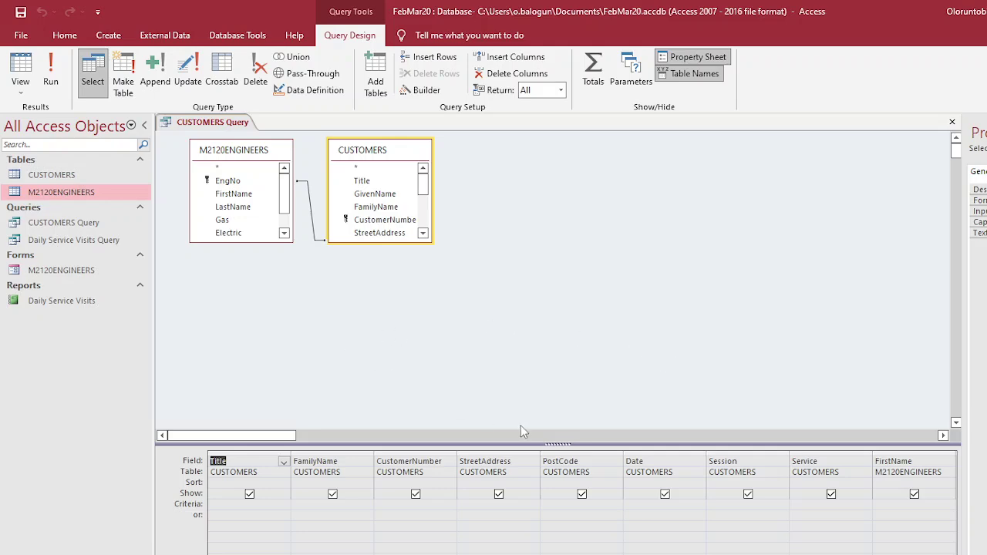
Step: Highlight the PE condition in the exam paper and enter PE* as the query's PostCode criterion
key(alt+Tab)
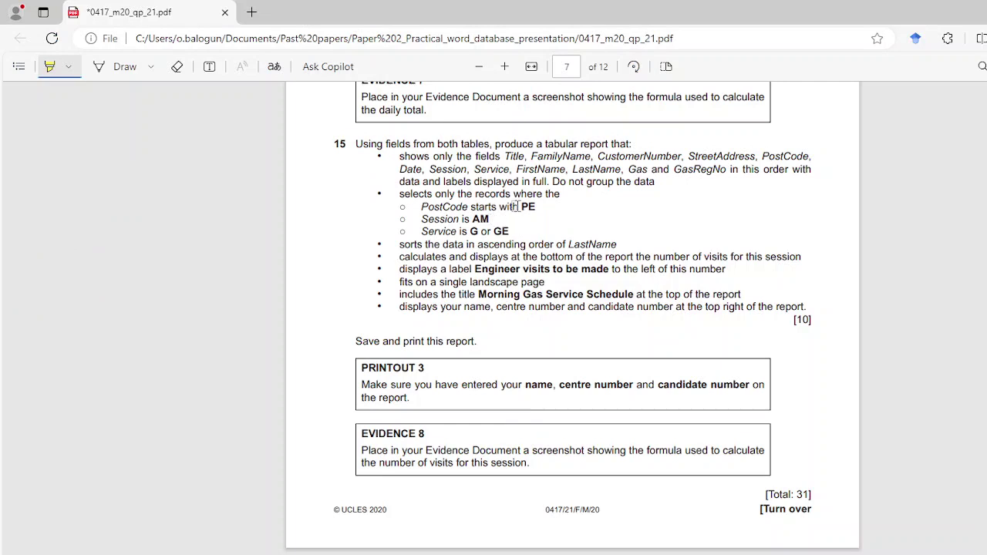
drag(518, 207, 538, 206)
key(alt+Tab)
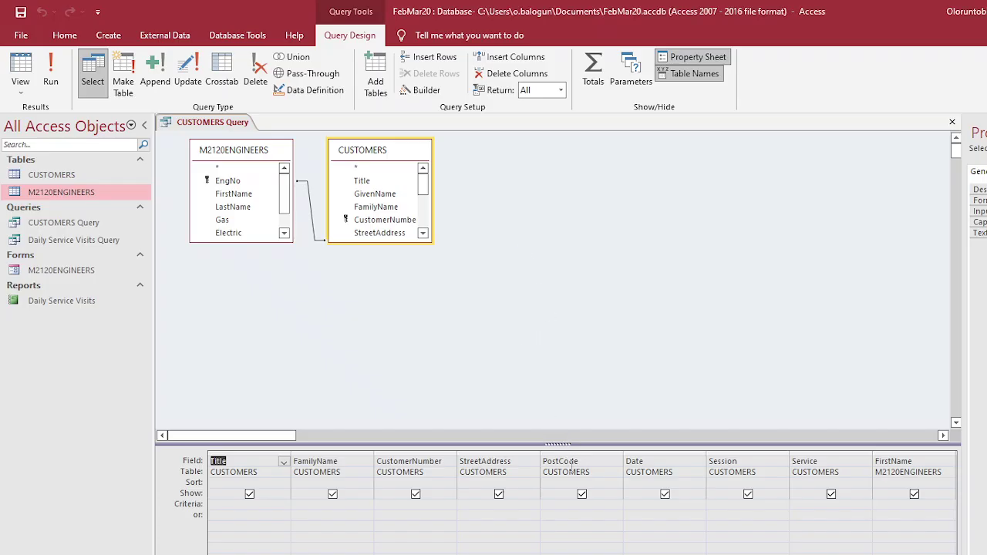
click(562, 507)
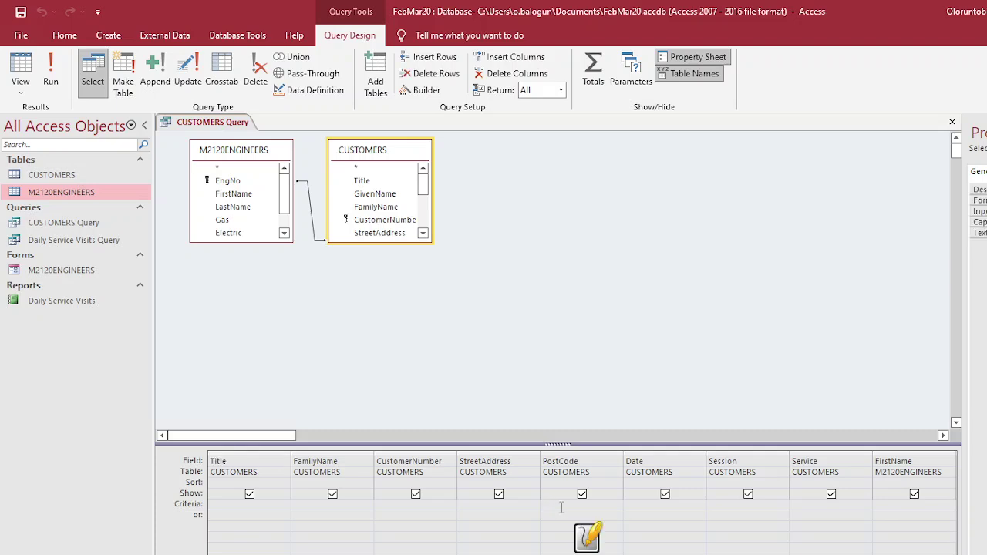
text(PE*)
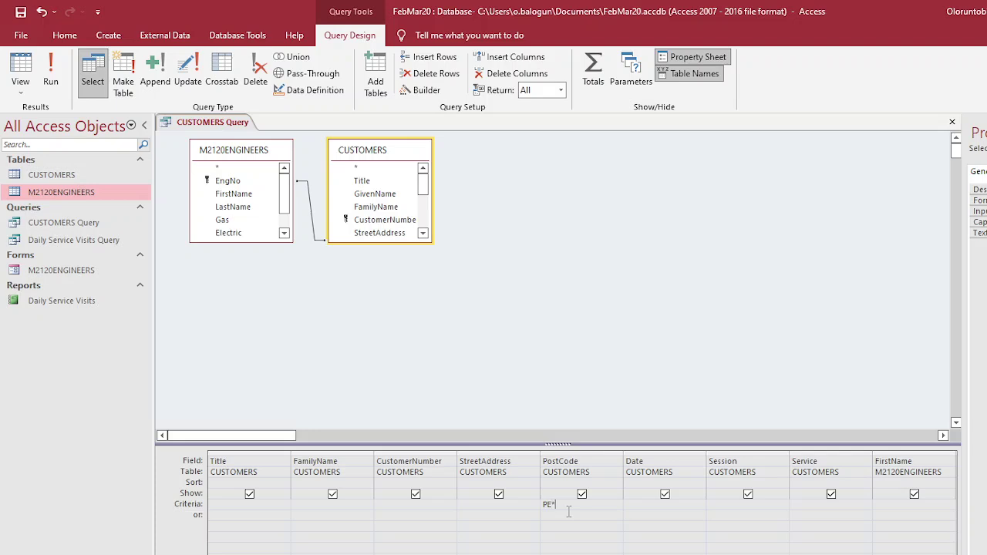
Step: Examine the PostCode criterion and its asterisk wildcard enlarged in the Zoom box, accepting the expression
right_click(570, 506)
click(525, 479)
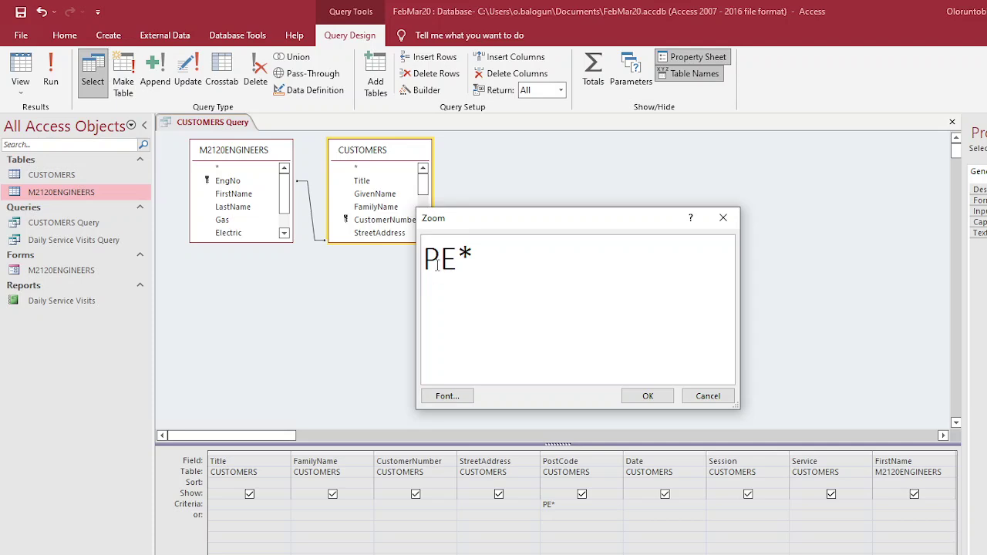
mouse_move(455, 259)
mouse_down()
mouse_move(422, 259)
mouse_move(491, 259)
mouse_move(472, 258)
mouse_up()
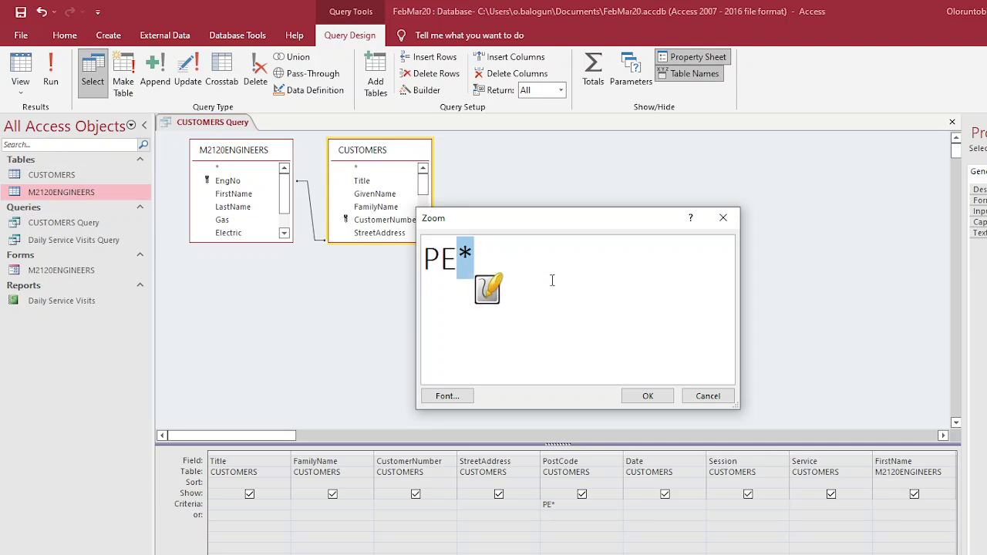
click(577, 300)
click(646, 397)
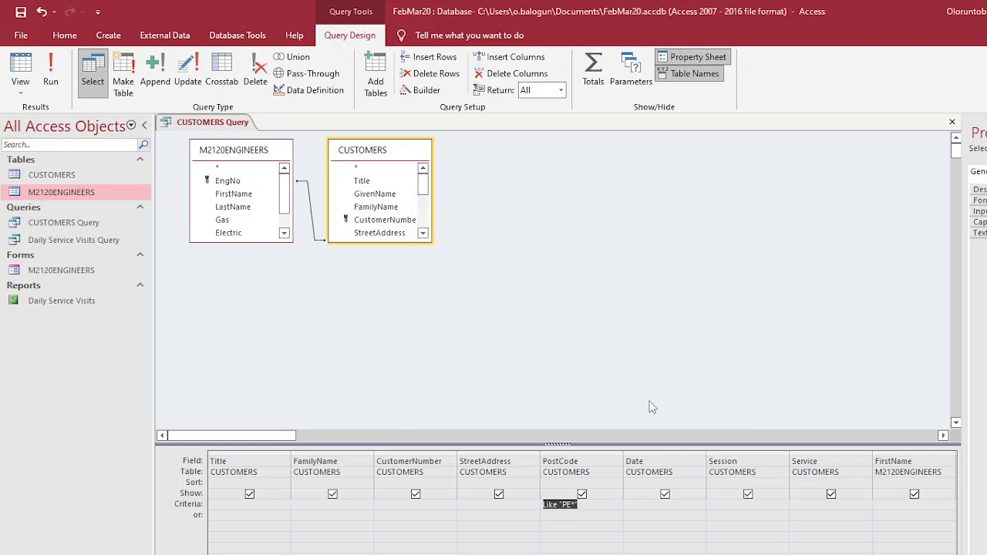
Step: Run the query to review its PostCode values, fit the StreetAddress column to its contents, and return to the exam paper
click(51, 73)
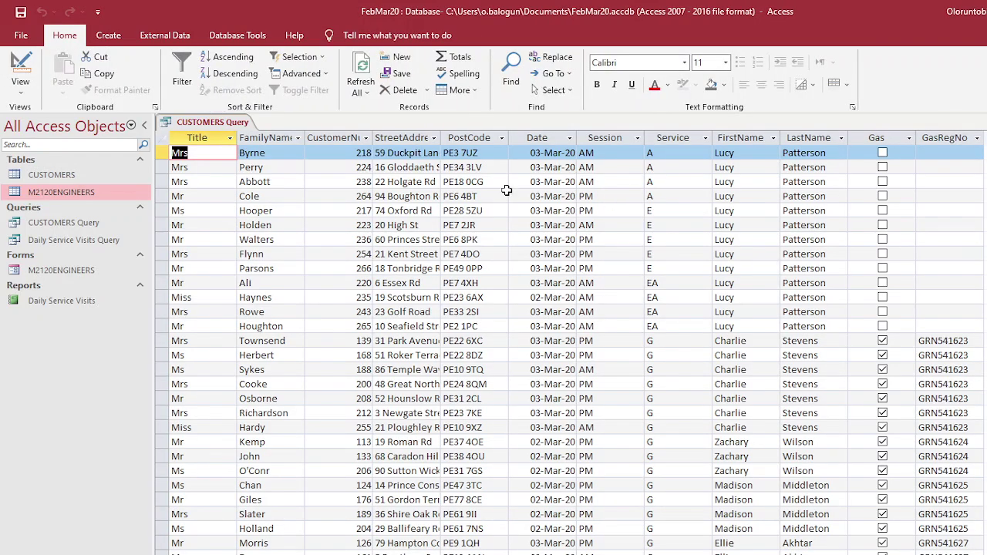
scroll(465, 176, down, 8)
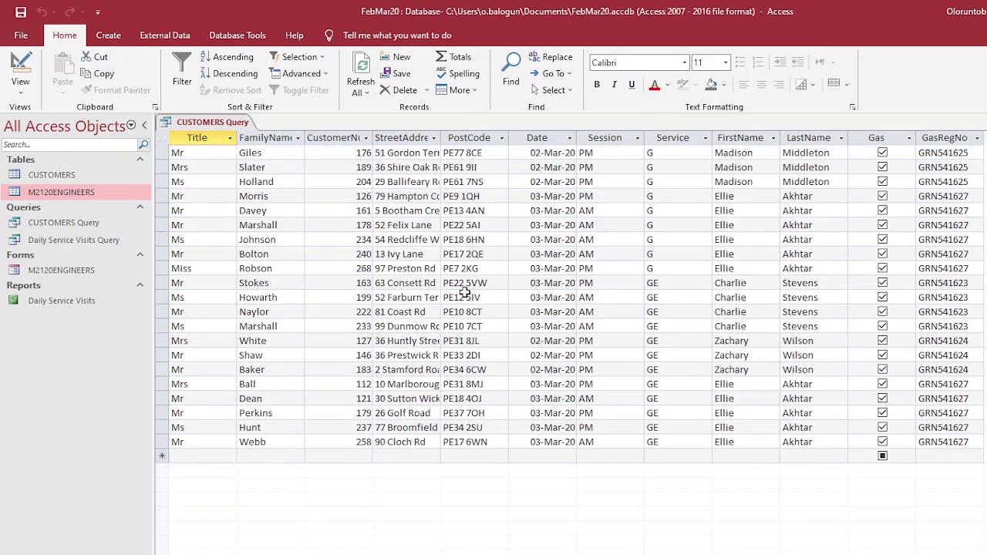
scroll(463, 432, up, 8)
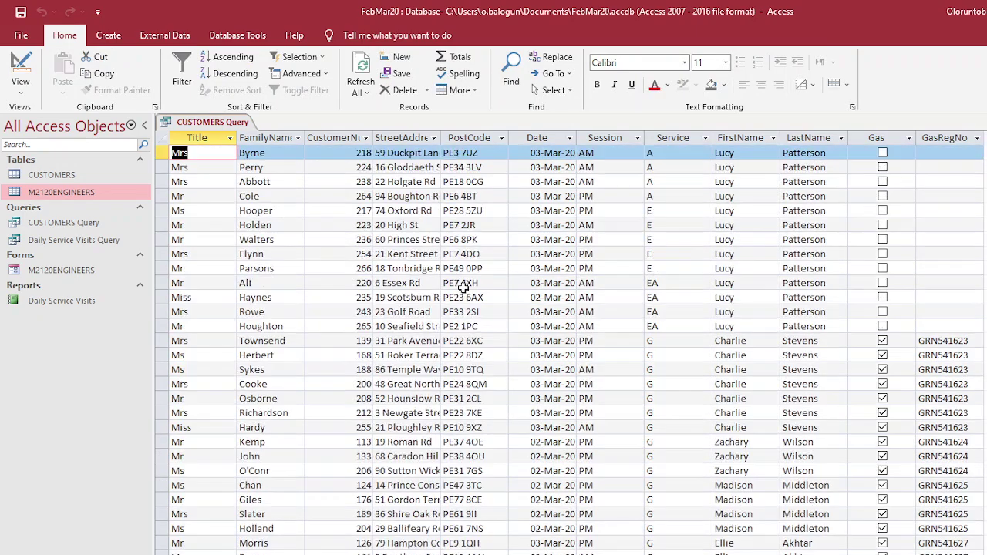
double_click(439, 137)
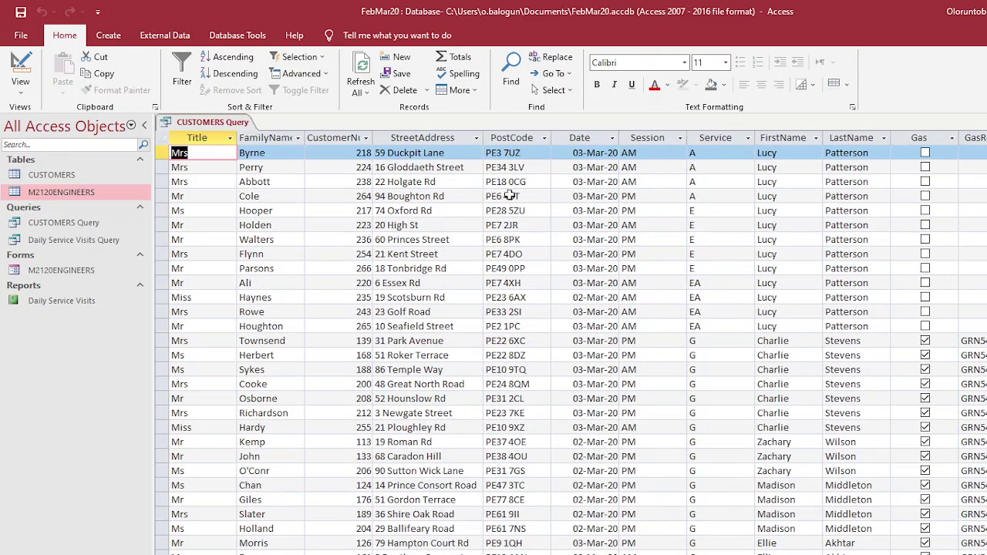
key(alt+Tab)
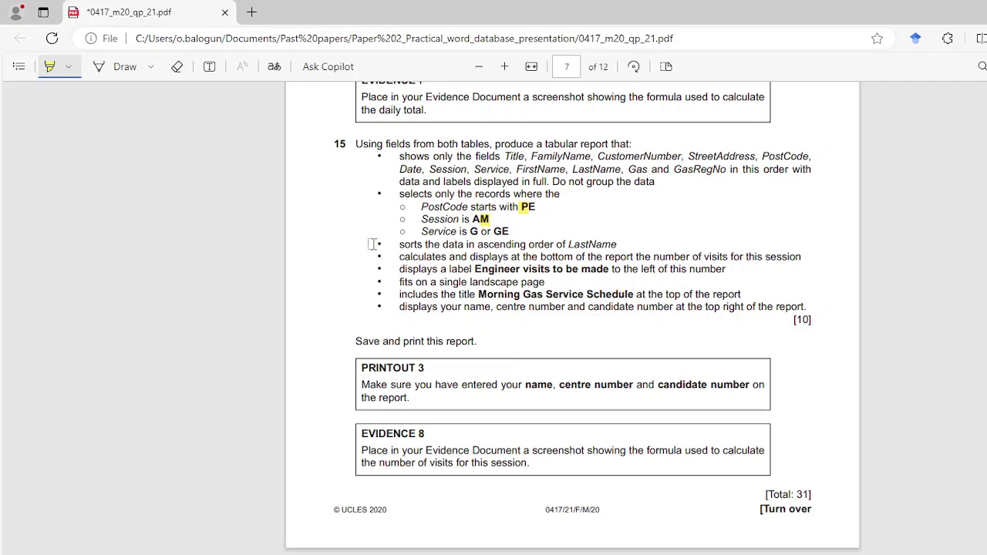
Step: Set the query's Session criterion to AM in design and run the query to review the records
key(alt+Tab)
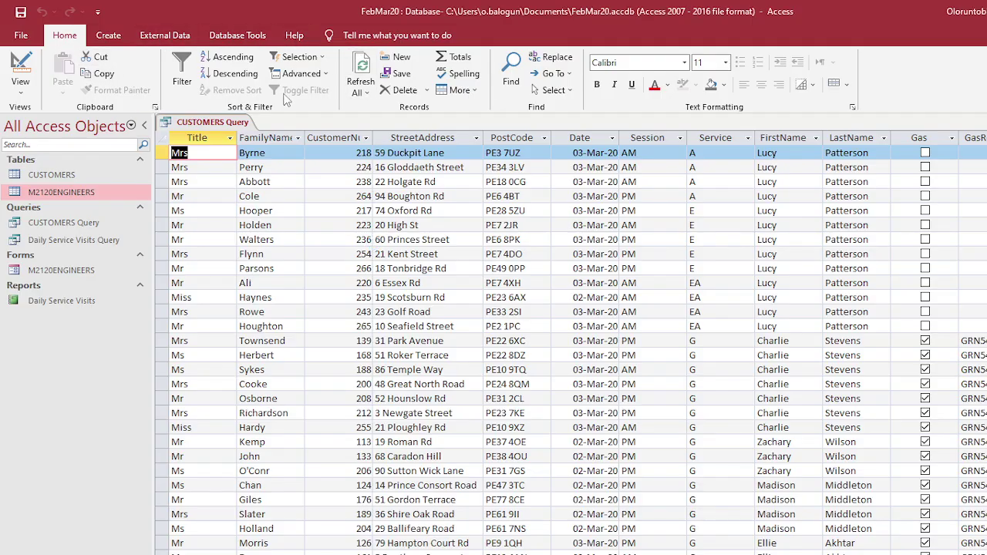
click(20, 74)
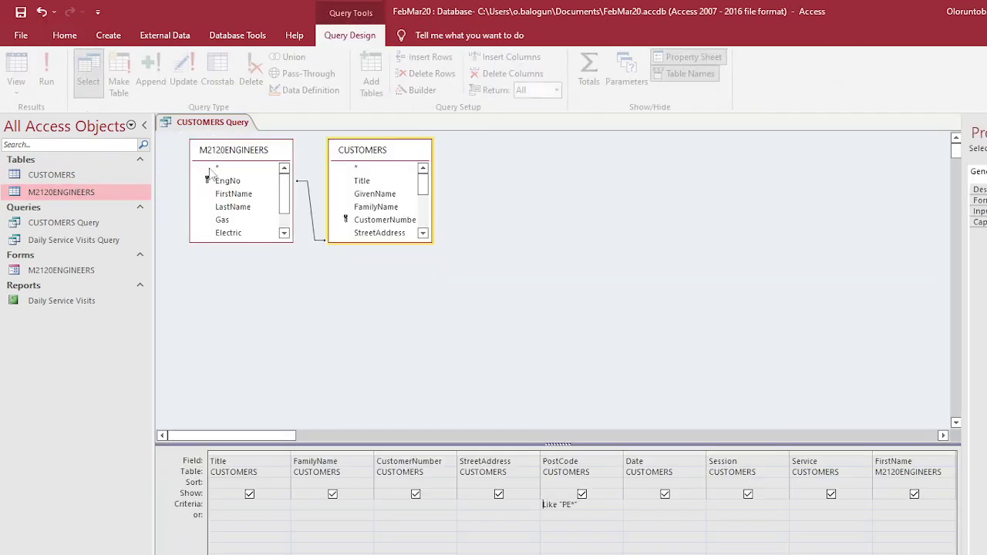
click(738, 507)
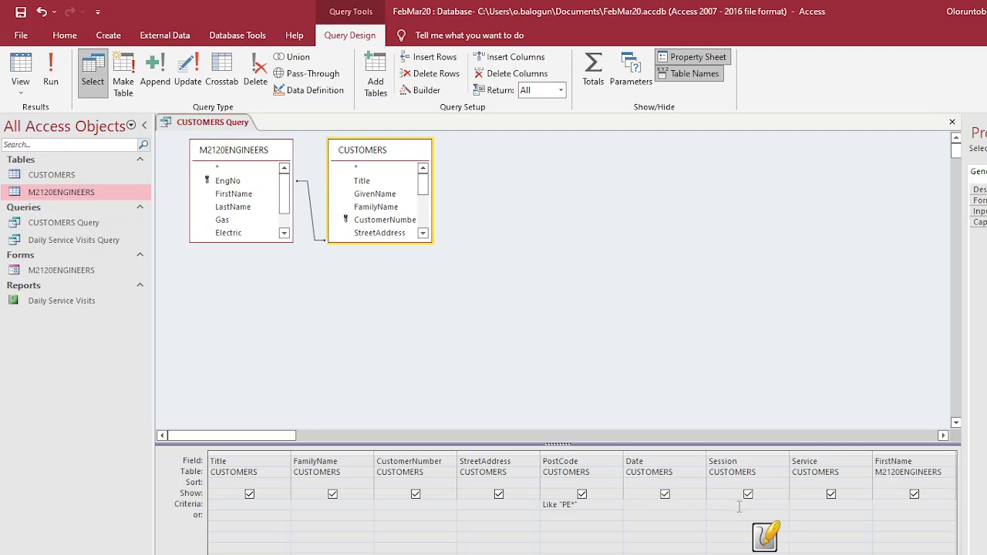
text(AM)
key(Tab)
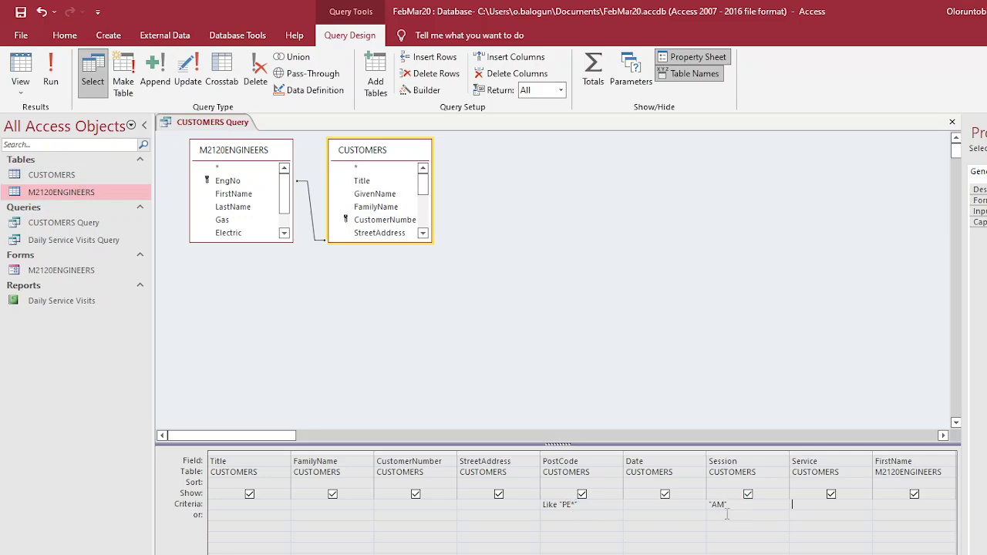
click(50, 81)
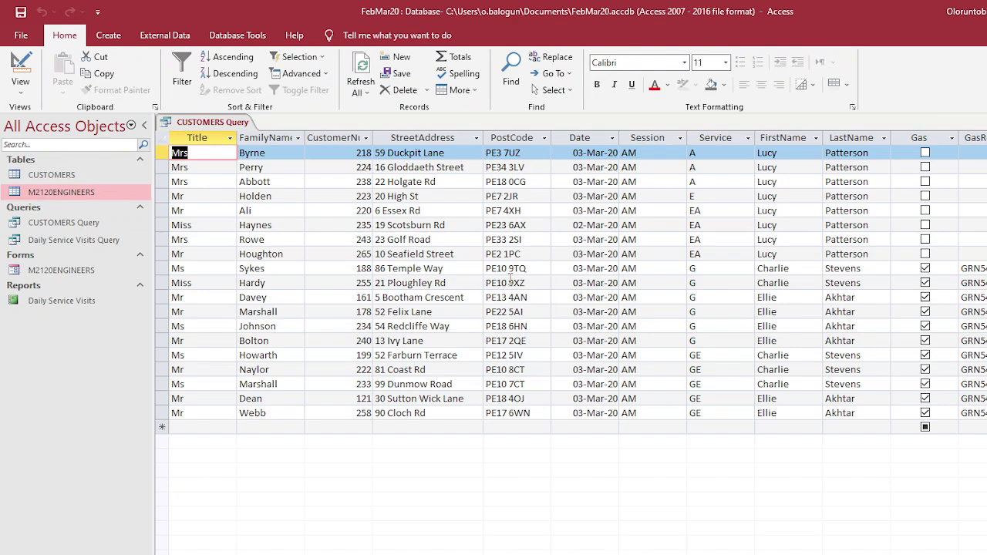
Step: Check the Service condition in the exam paper, set the Service criterion to G or GE, and run the query
key(alt+Tab)
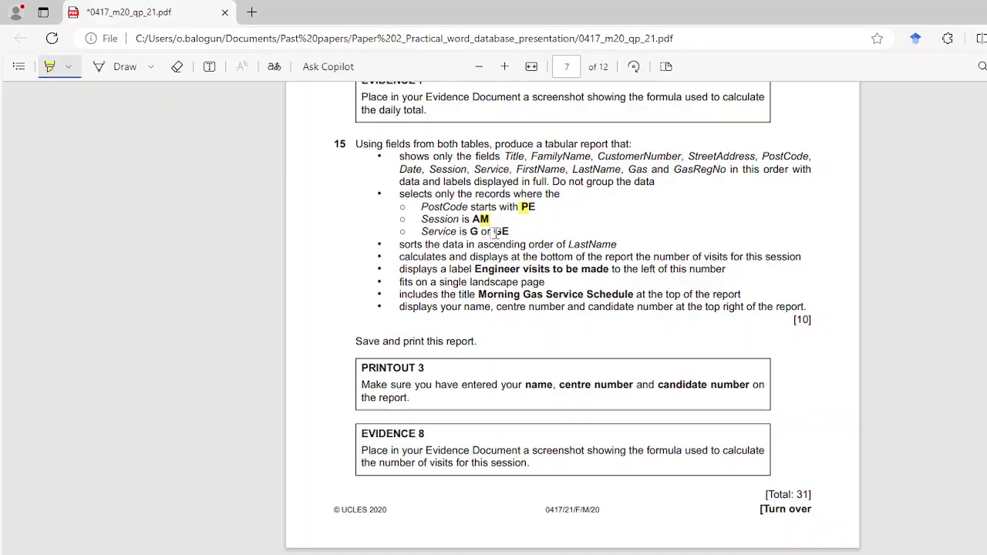
key(alt+Tab)
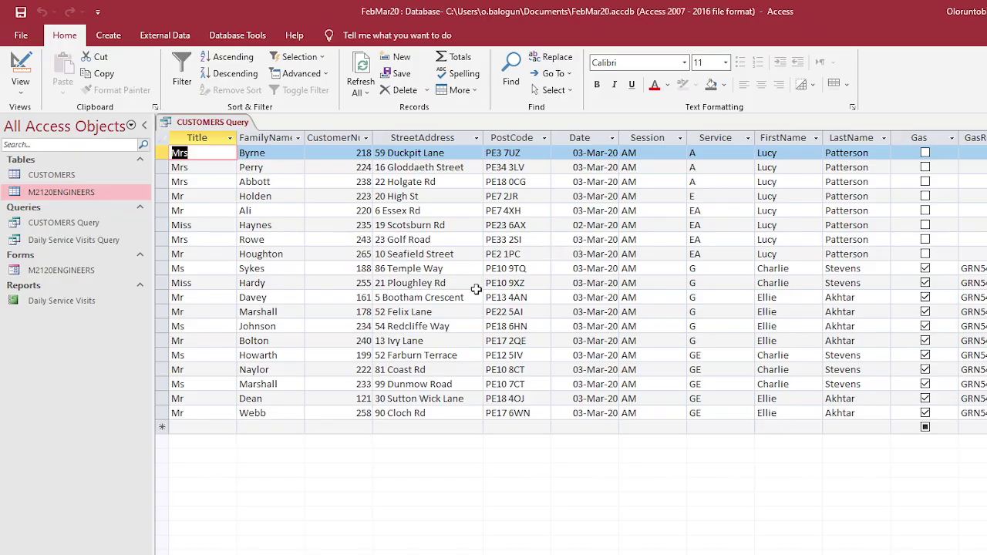
click(21, 68)
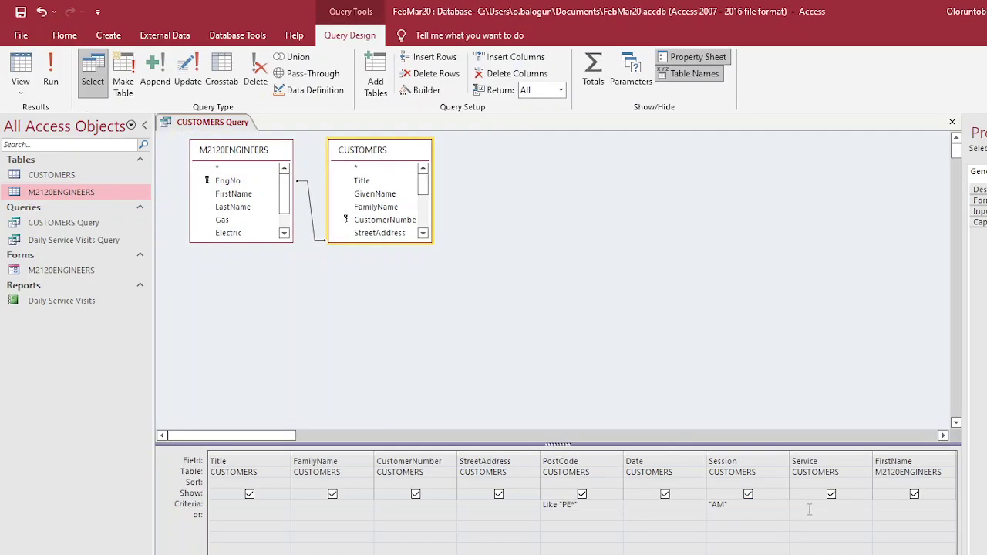
click(809, 509)
text(G OR)
key(Tab)
click(52, 77)
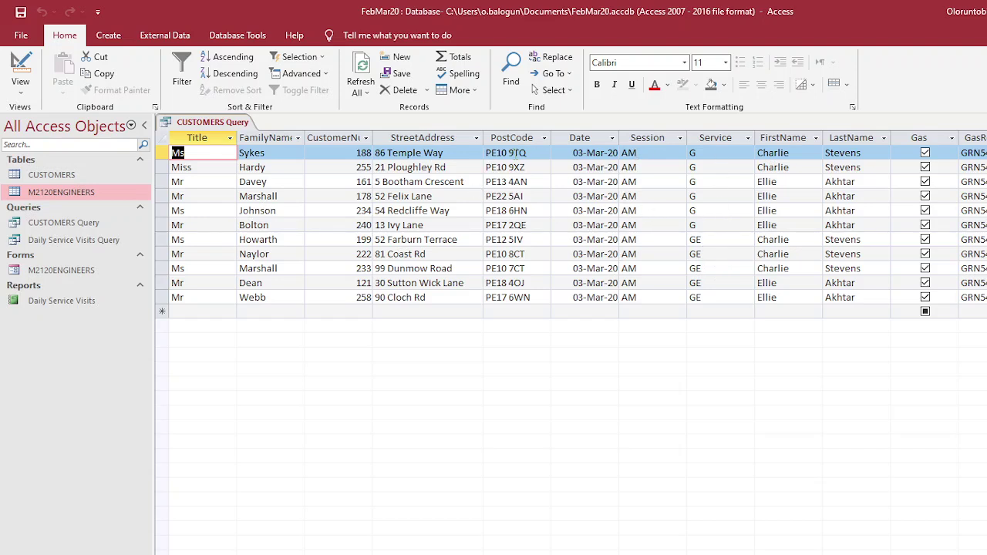
Step: Start the Report Wizard on CUSTOMERS Query, saving the query, and include all of its fields in the report
key(alt+Tab)
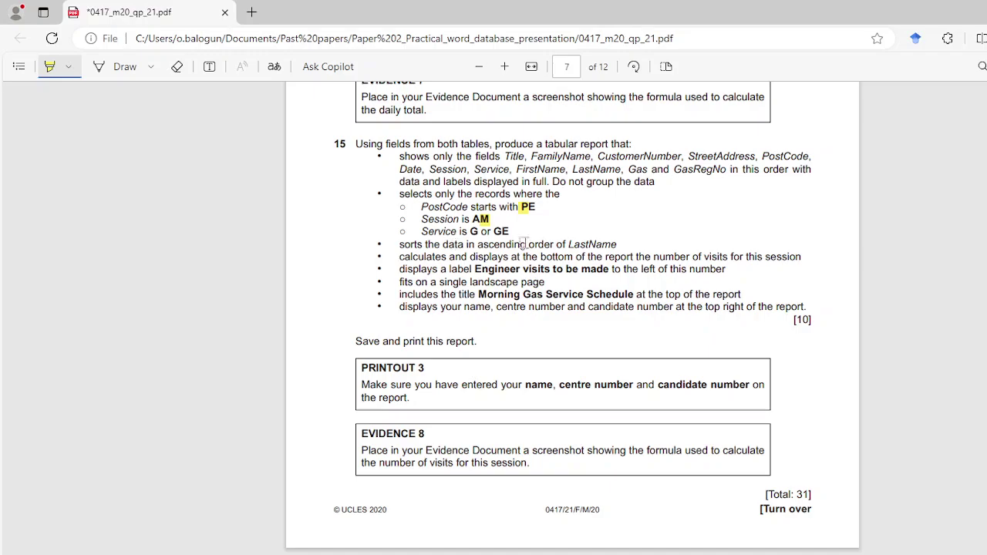
key(alt+Tab)
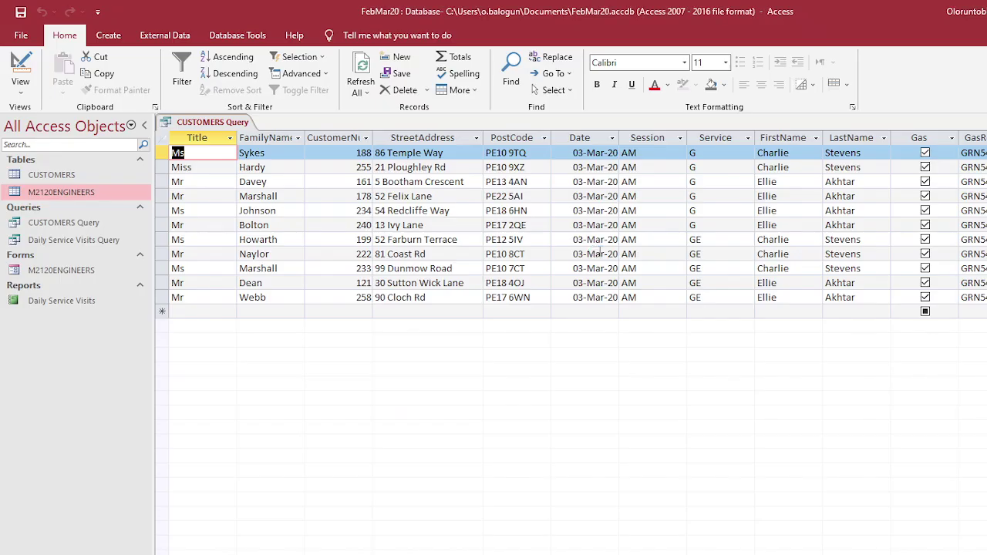
click(109, 36)
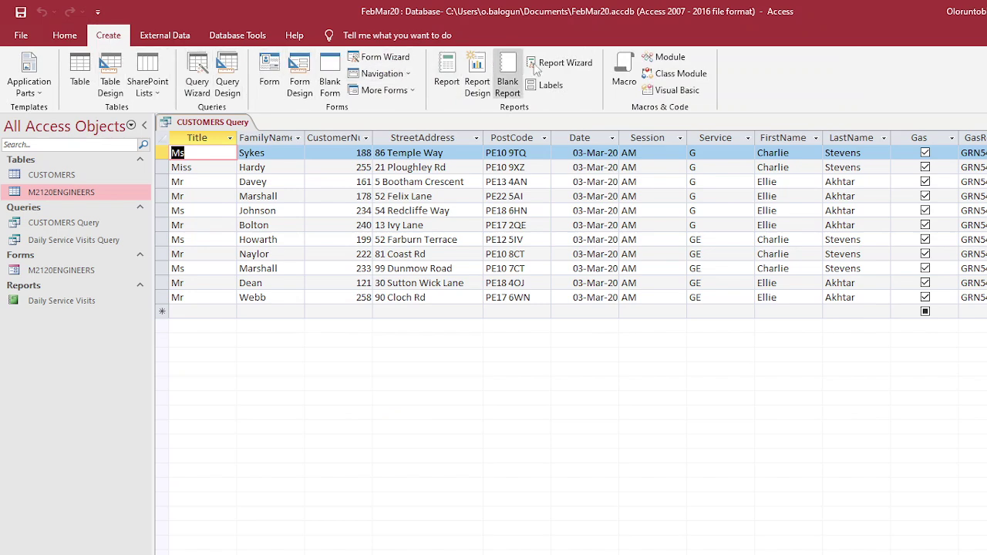
click(587, 67)
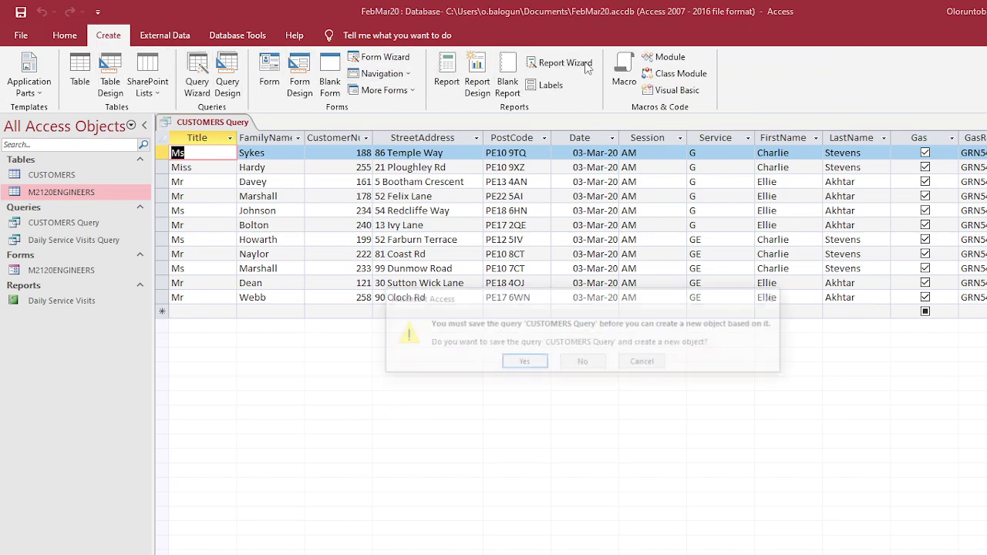
click(524, 364)
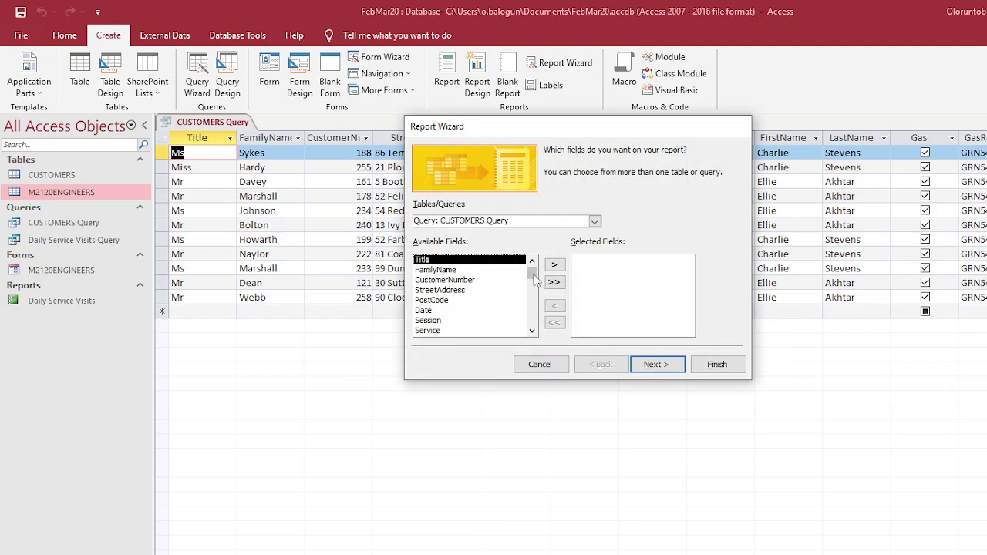
scroll(451, 313, down, 1)
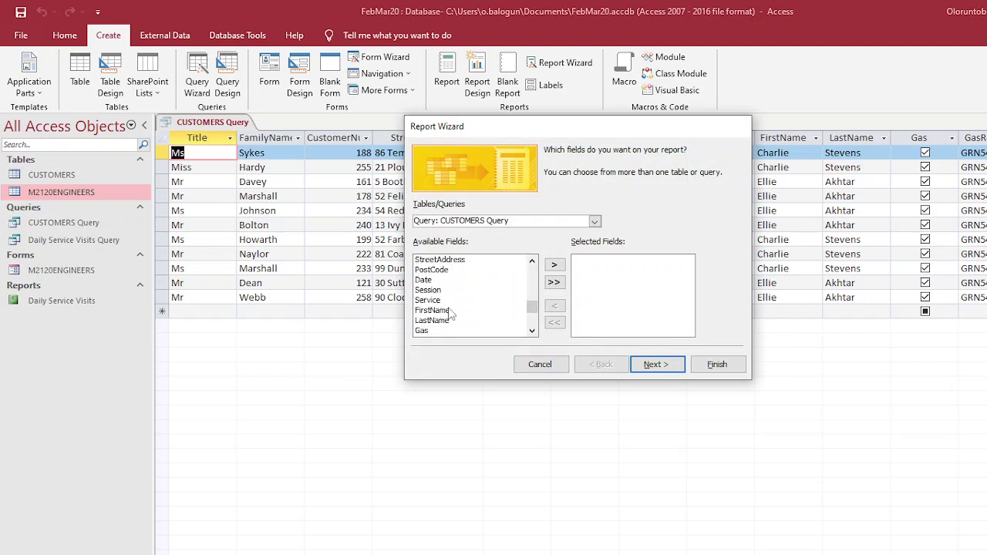
scroll(451, 312, up, 1)
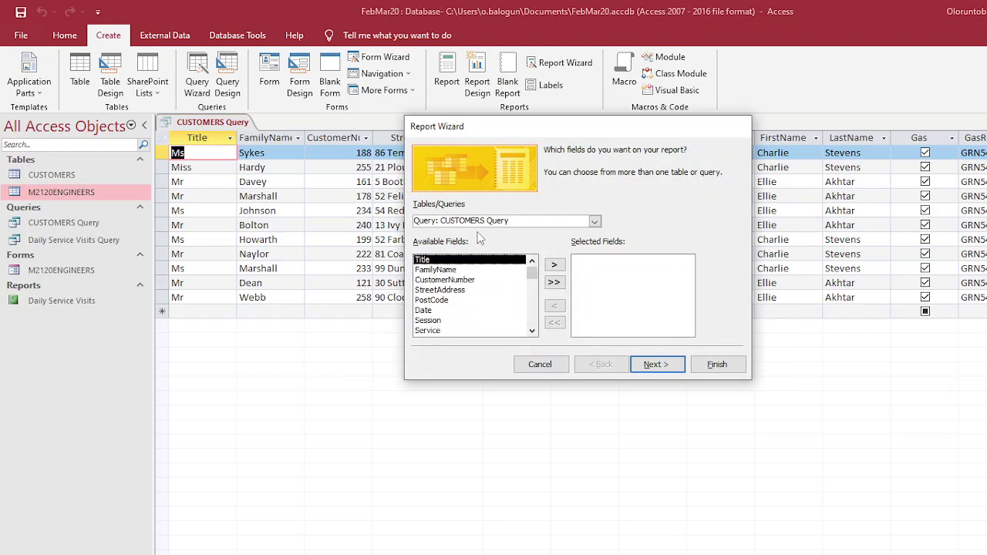
click(557, 283)
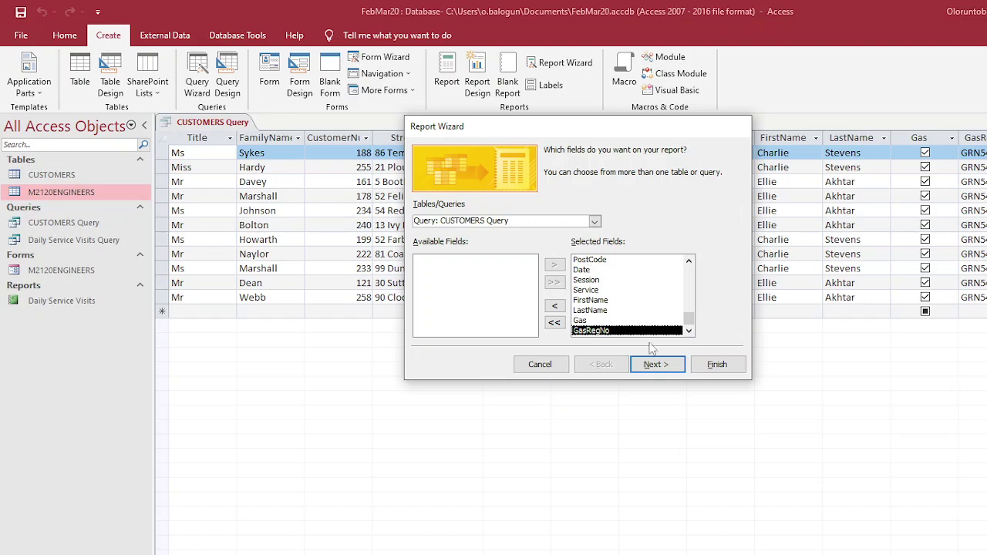
click(655, 368)
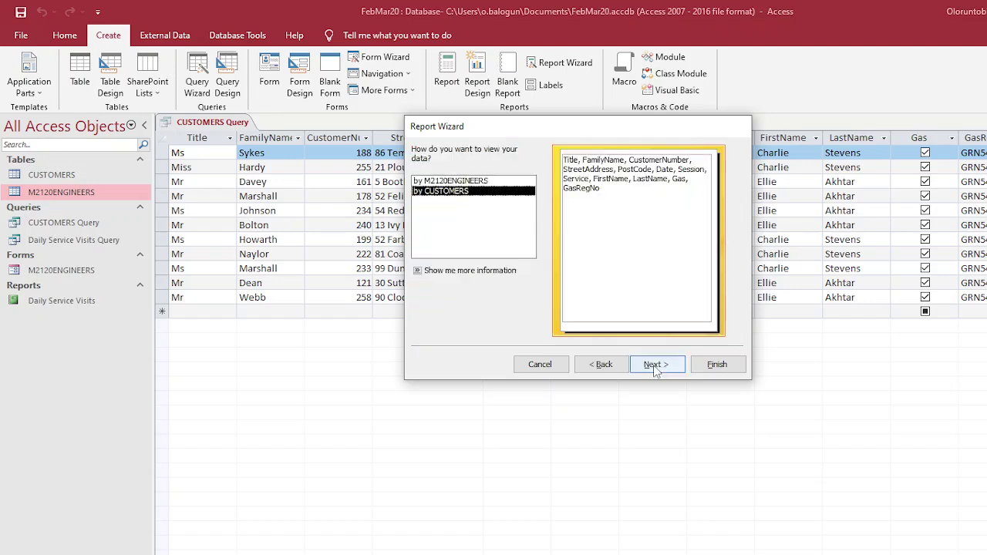
Step: Highlight "Do not group the data" in the exam paper and keep the report viewed by CUSTOMERS without grouping levels
key(alt+Tab)
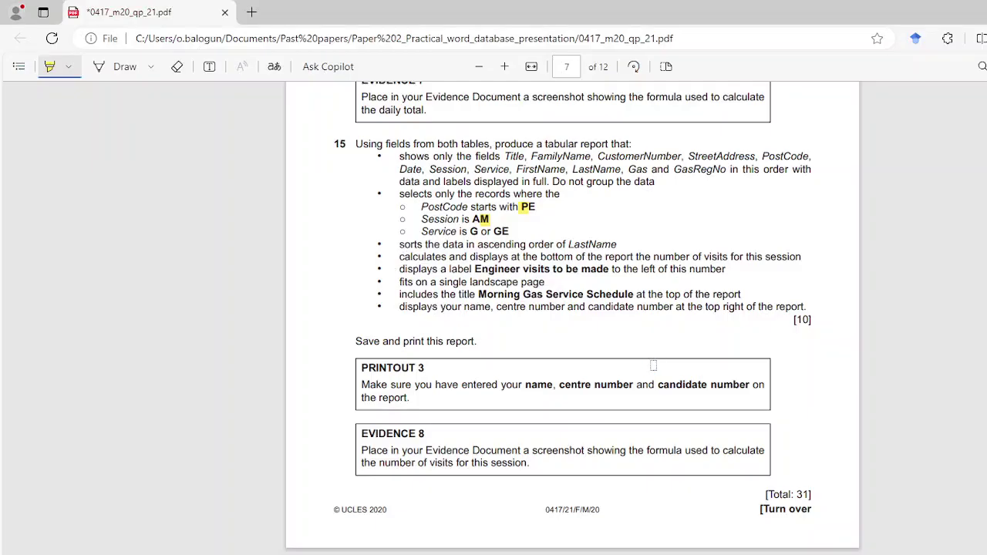
drag(548, 182, 657, 179)
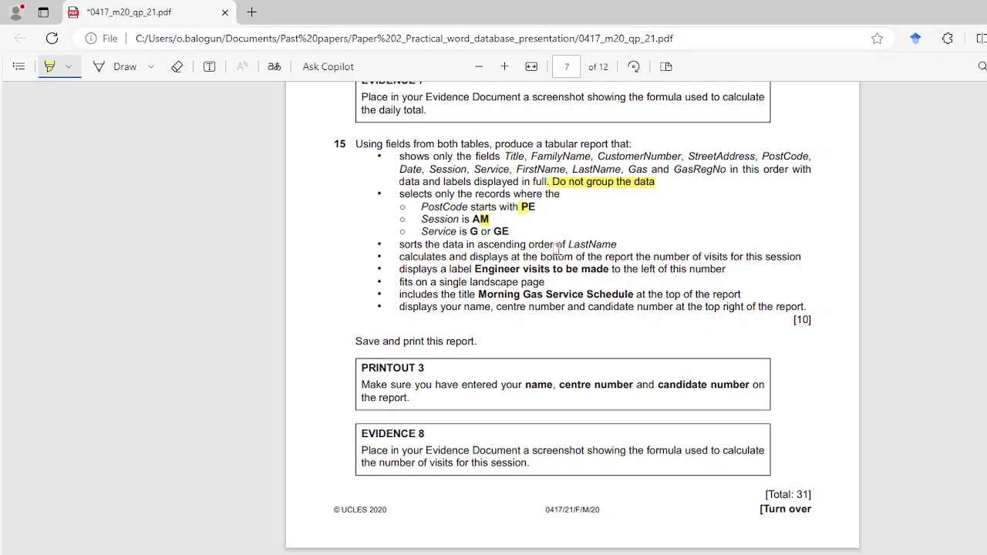
key(alt+Tab)
click(653, 364)
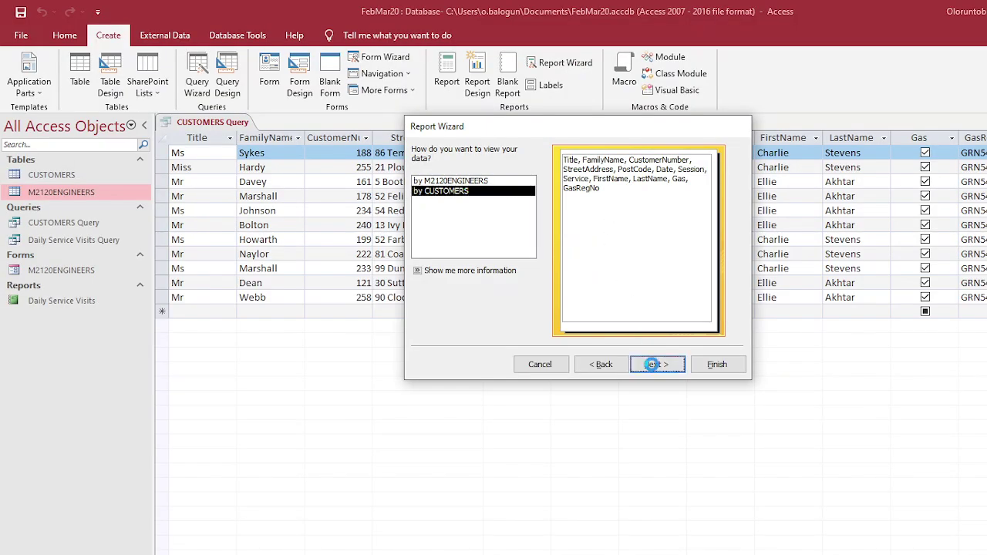
click(653, 367)
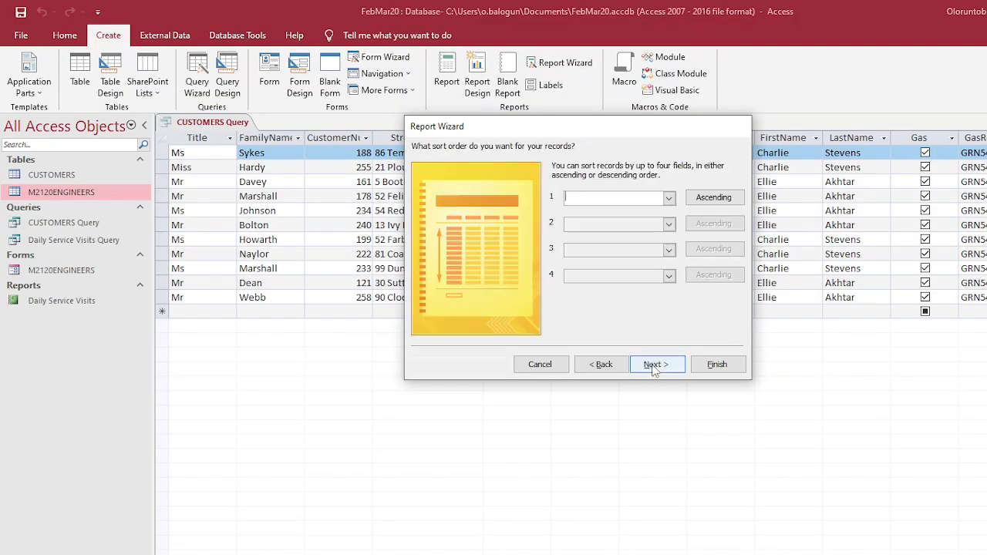
Step: Sort the report's records by LastName in ascending order
click(669, 198)
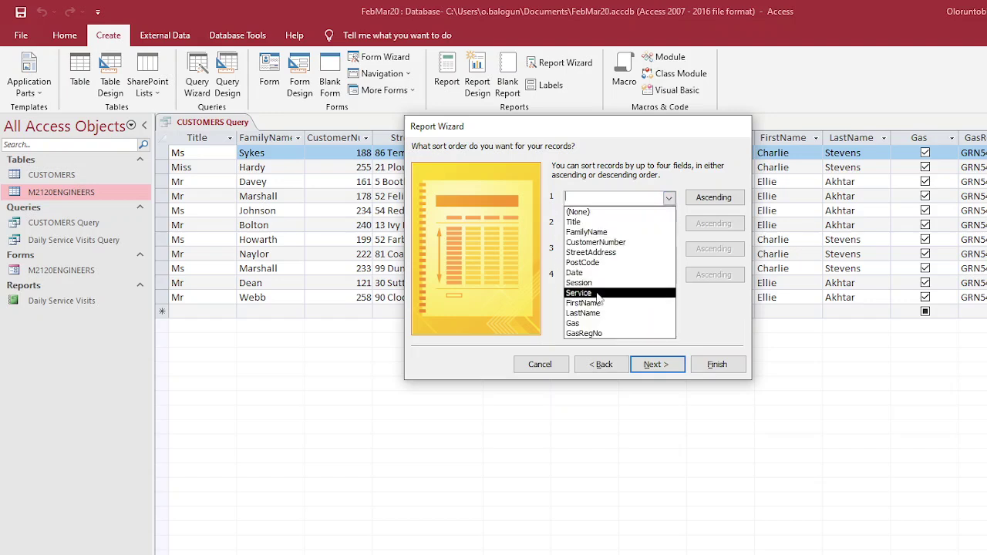
click(585, 313)
click(650, 364)
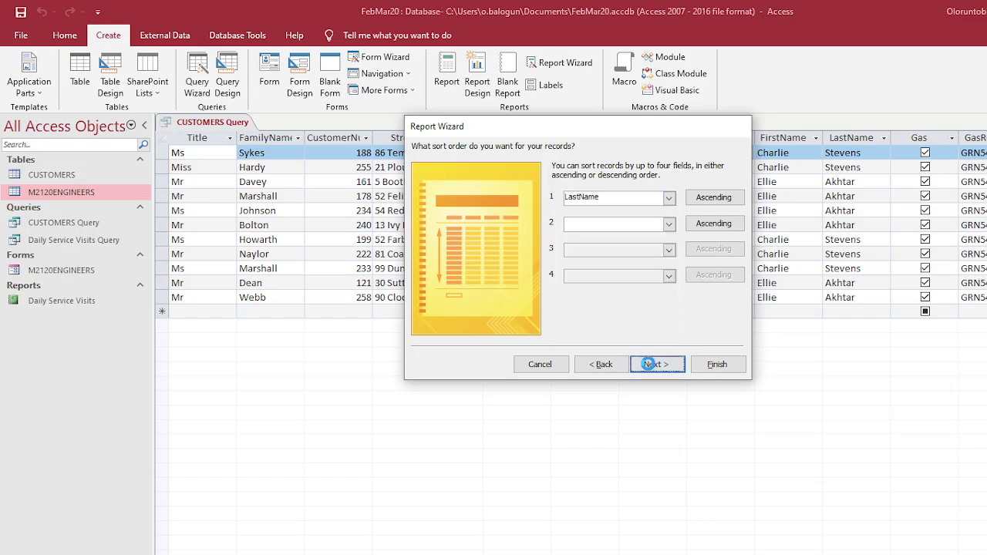
Step: Highlight the tabular report and landscape page requirements in the exam paper, and lay out the report as Tabular in Landscape orientation
key(alt+Tab)
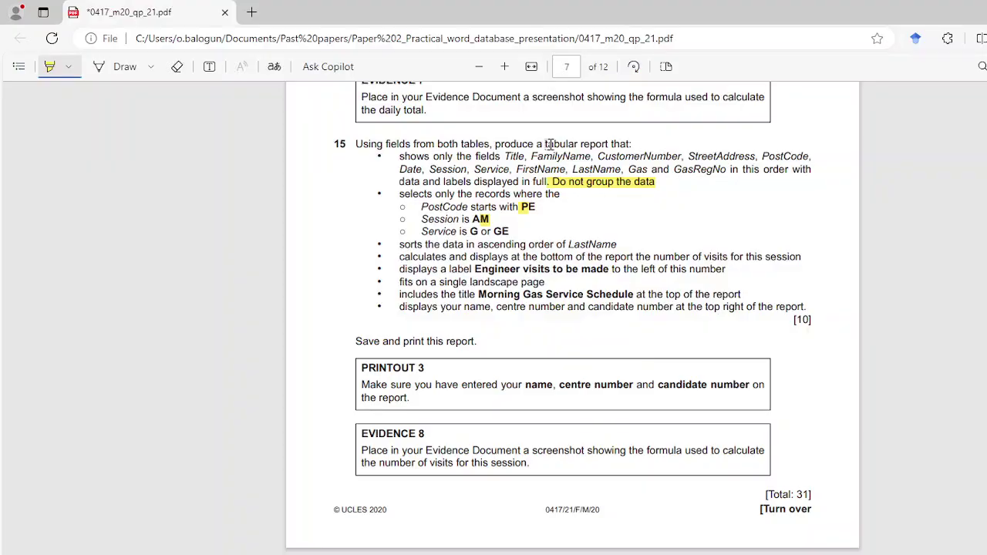
drag(544, 144, 580, 144)
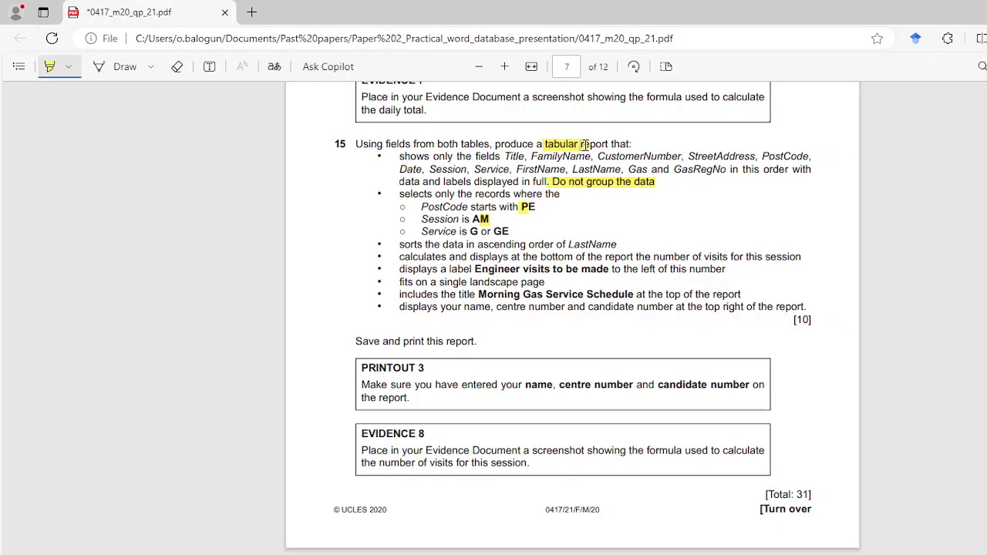
key(alt+Tab)
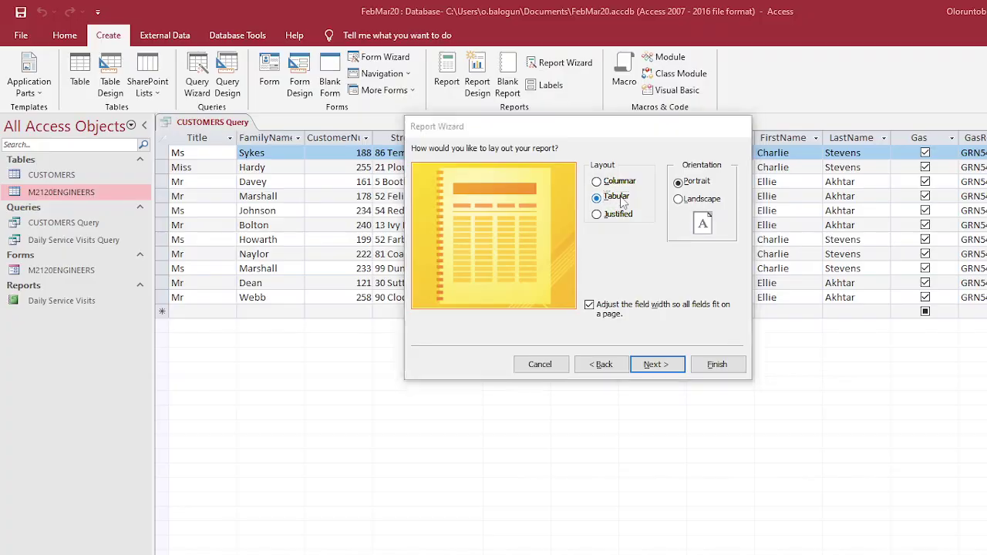
key(alt+Tab)
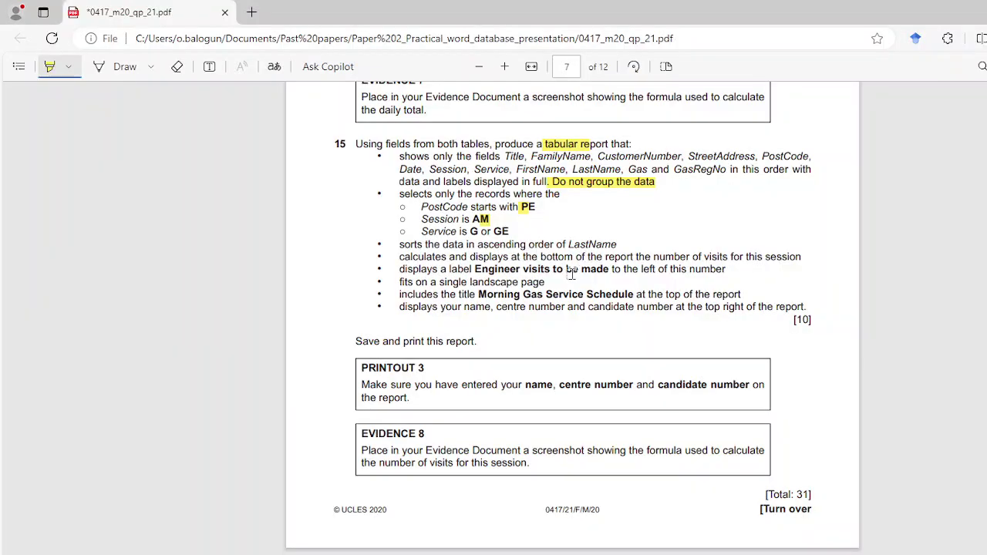
drag(462, 282, 544, 284)
key(alt+Tab)
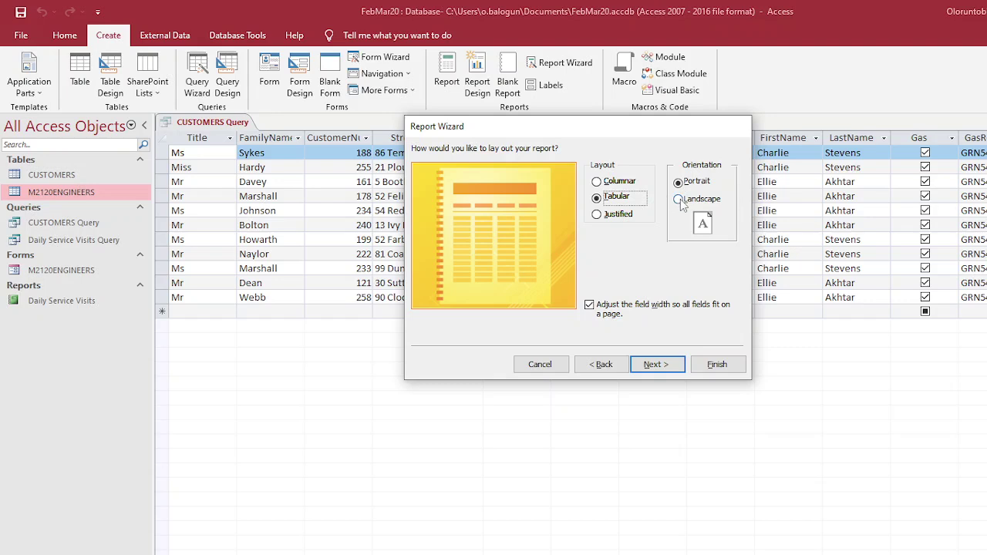
click(680, 200)
click(655, 365)
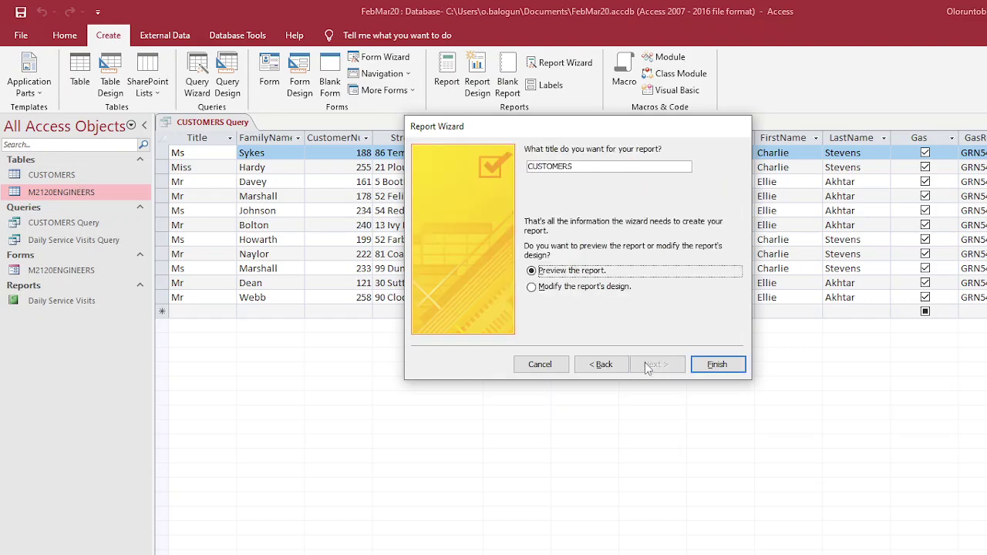
Step: Choose to modify the report's design and title the report Morning Gas Service Schedule, as worded in the exam paper
click(562, 287)
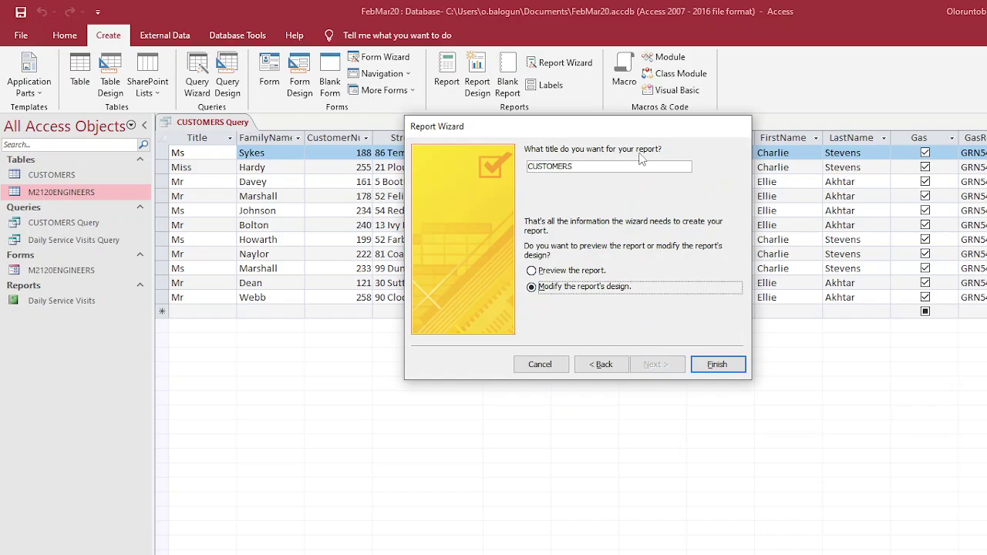
key(alt+Tab)
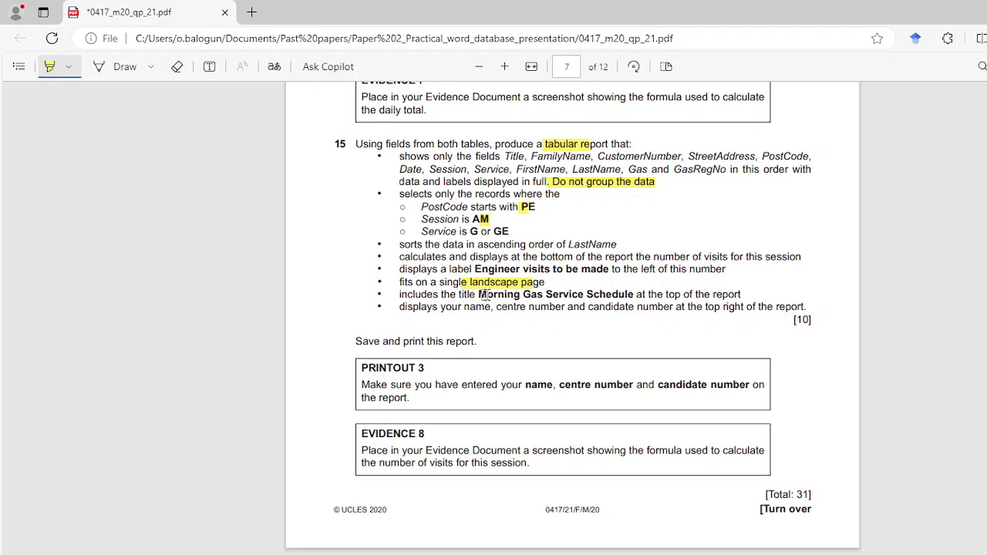
key(alt+Tab)
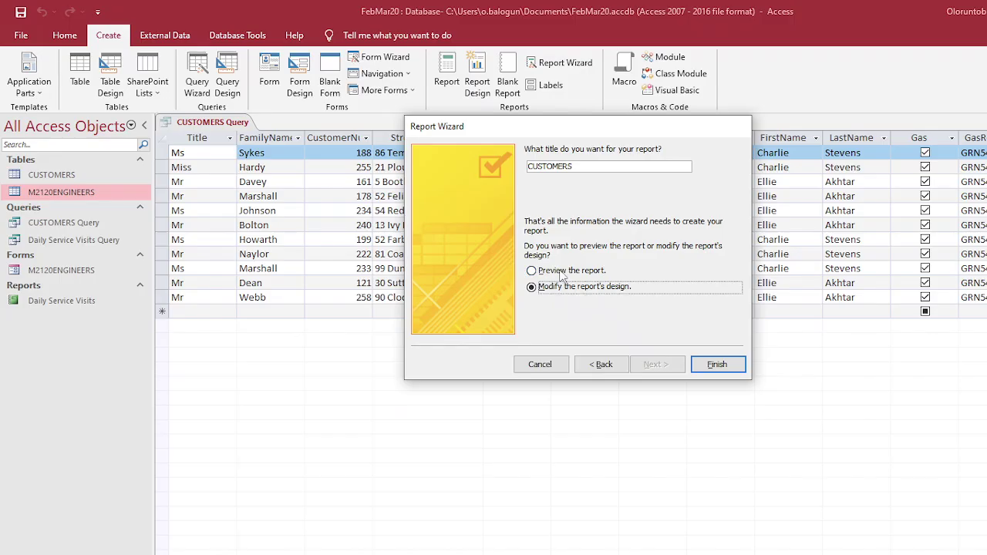
drag(573, 167, 525, 168)
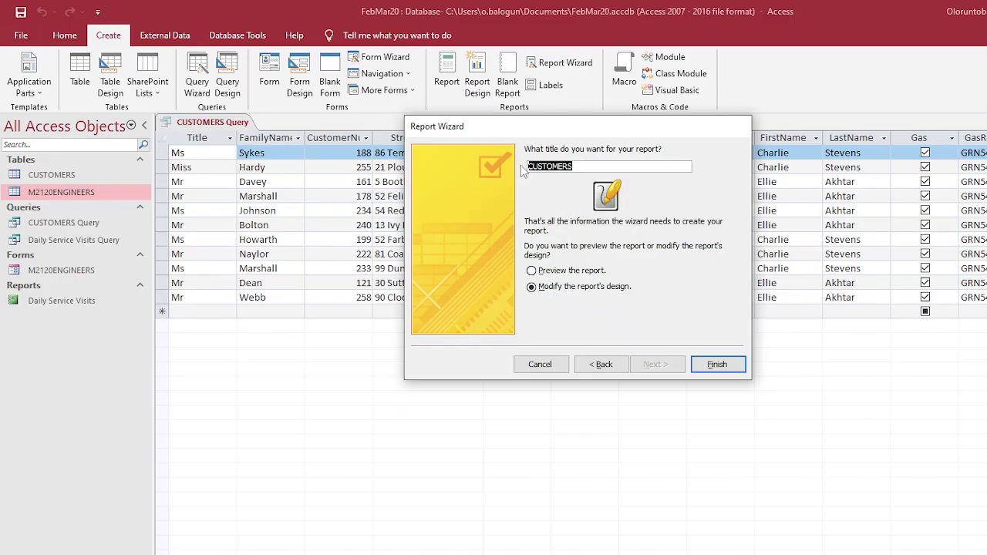
text(Morning Gas Service Schedule)
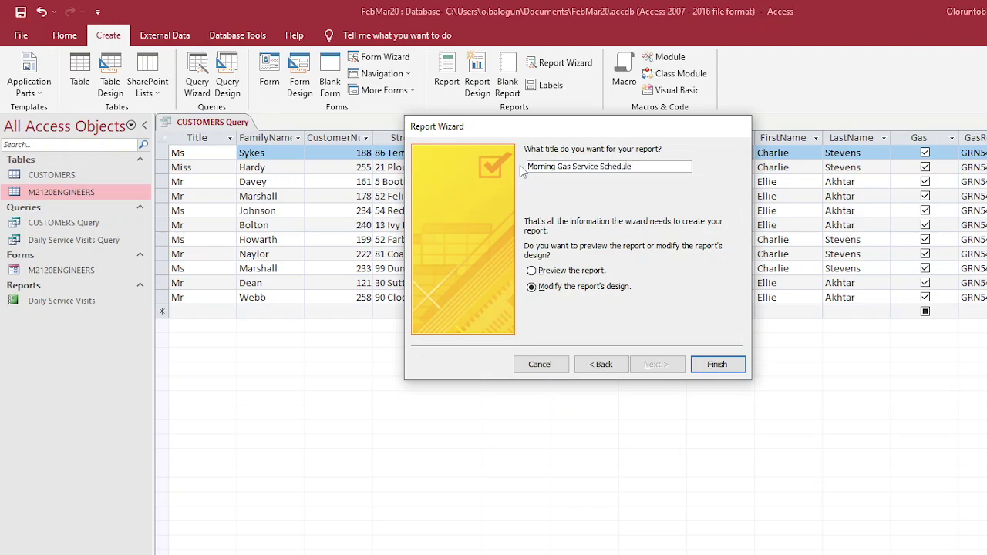
Step: Generate the report for design editing and check the exam paper's requirement for the number of visits
click(711, 364)
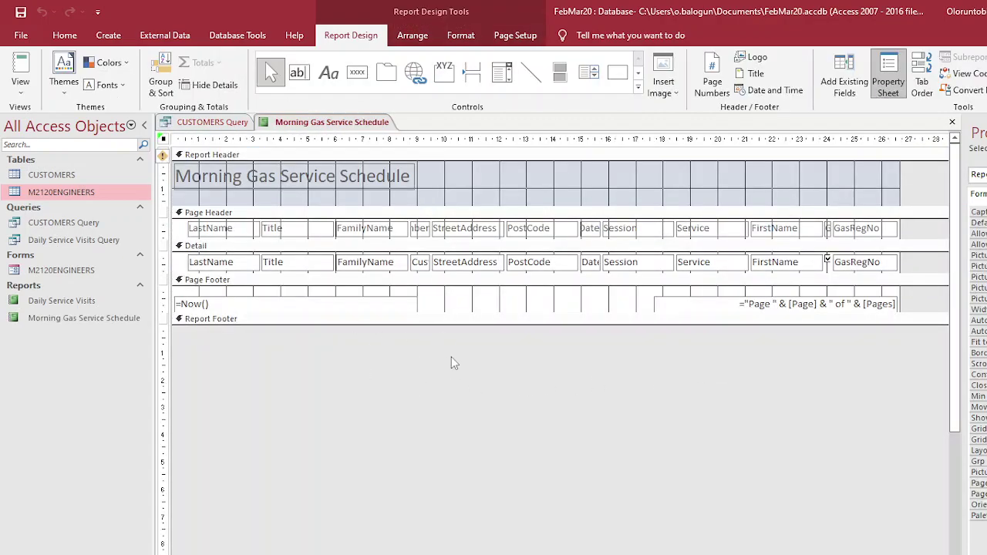
key(alt+Tab)
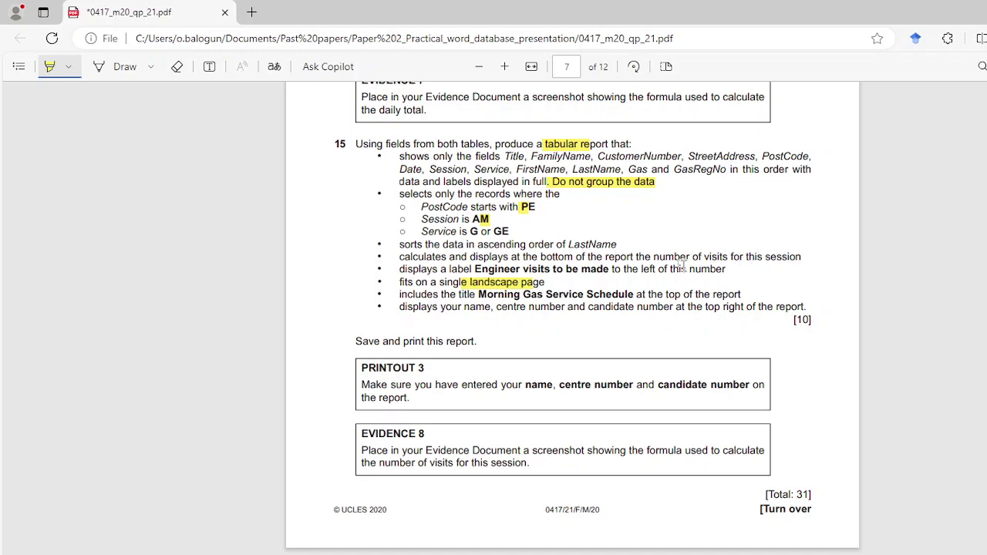
key(alt+Tab)
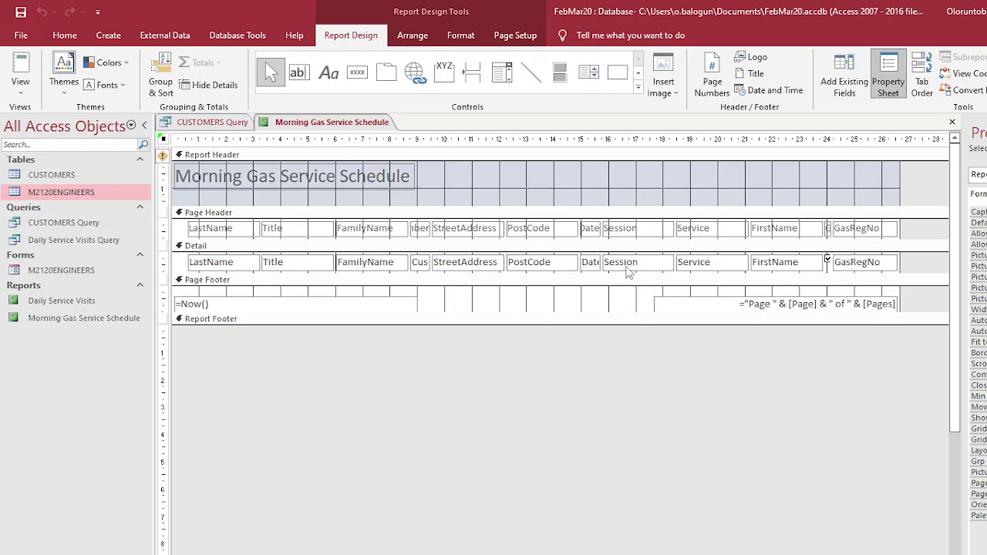
Step: Add a Count Records total for the Session field to the report footer and make the footer slightly taller
click(631, 266)
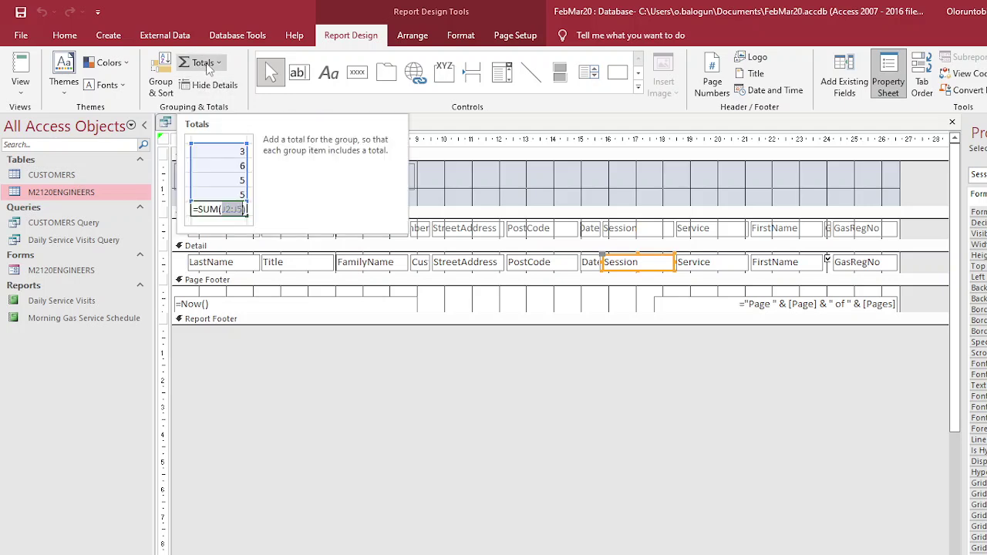
click(207, 65)
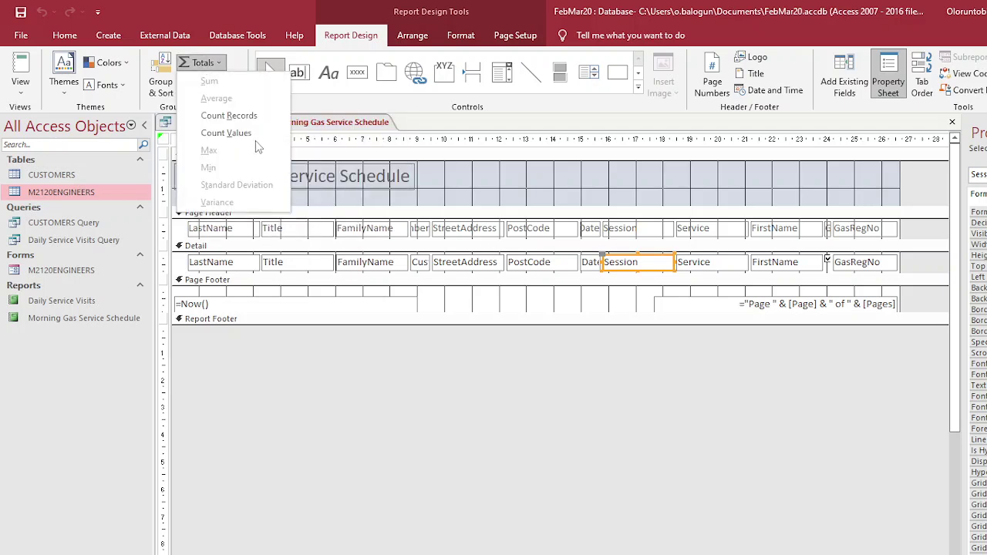
click(229, 117)
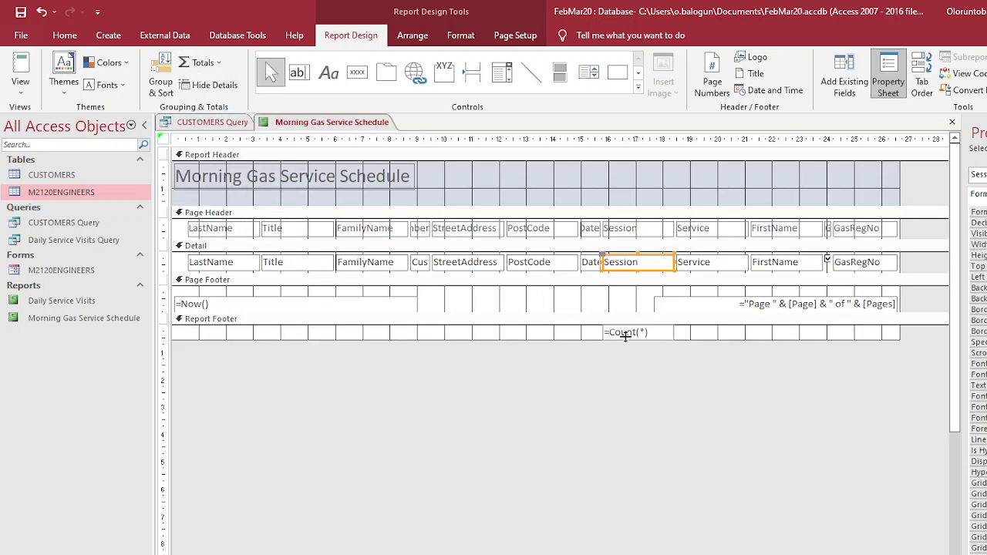
drag(617, 341, 617, 349)
Step: Add the label Engineer visits to be made before the record count in the report footer, as worded in the exam paper
key(alt+Tab)
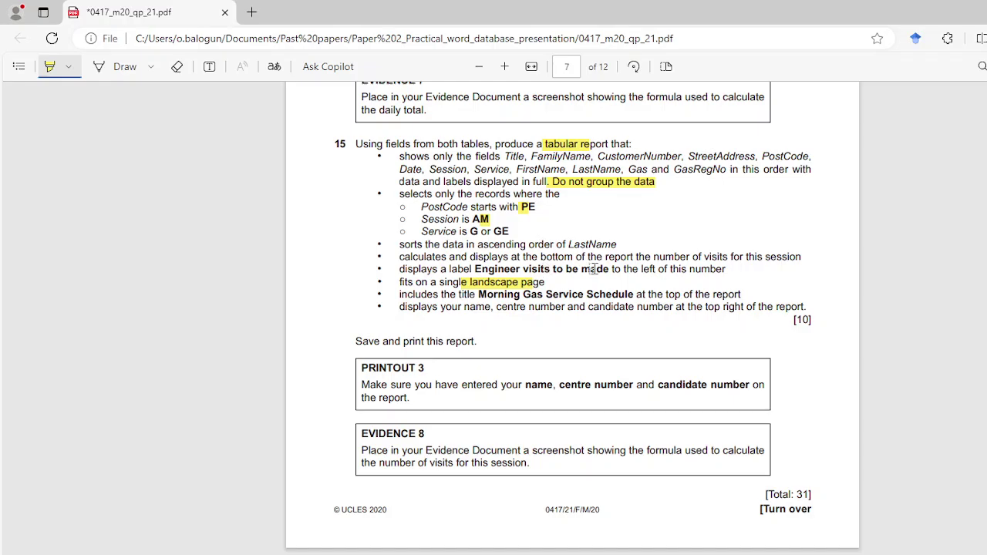
key(alt+Tab)
click(327, 71)
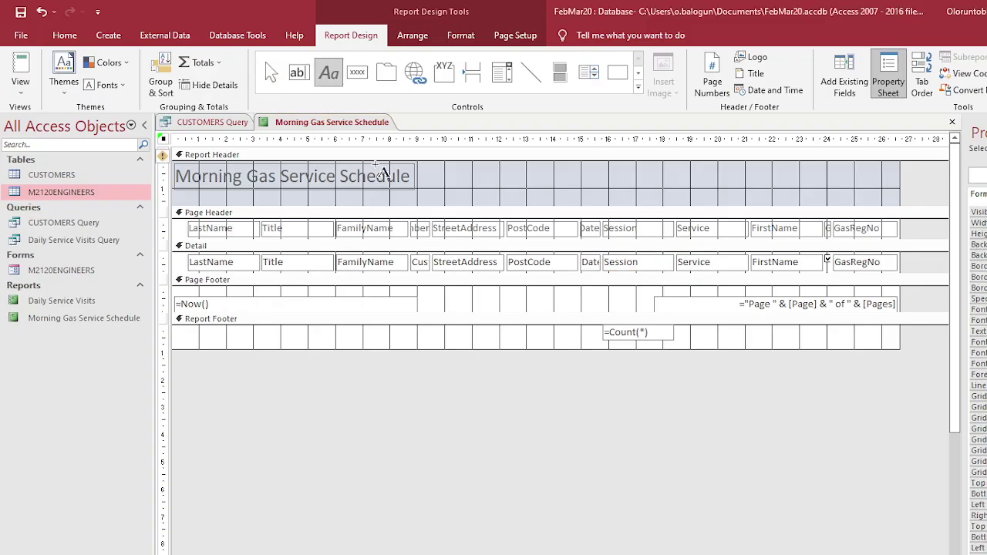
drag(459, 331, 589, 344)
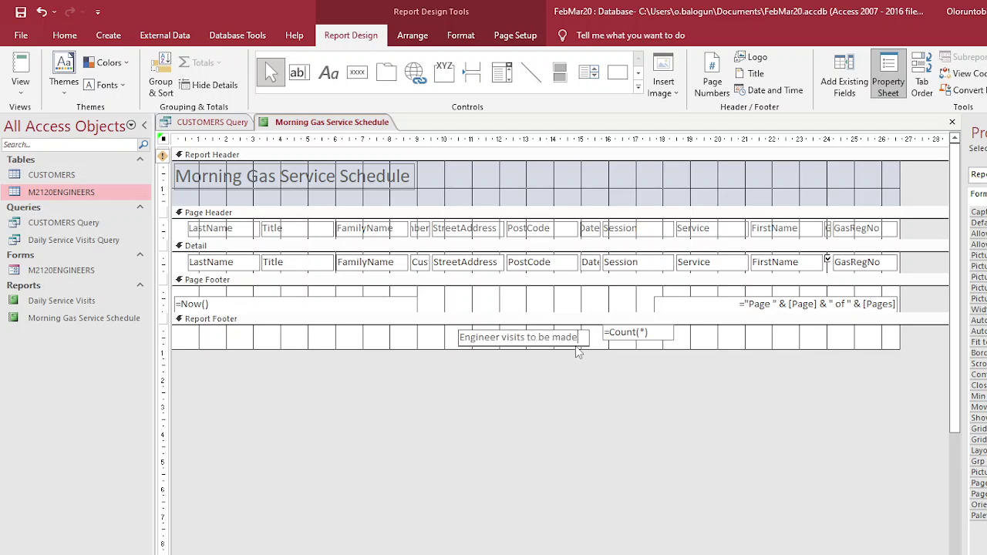
click(699, 344)
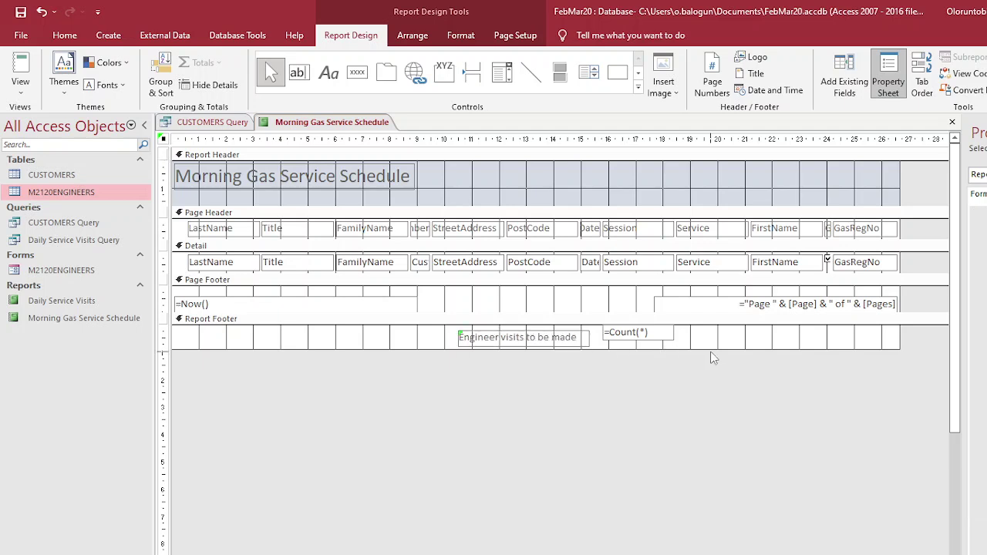
Step: Add a label with the candidate's name, centre number and candidate number at the top right of the report header
key(alt+Tab)
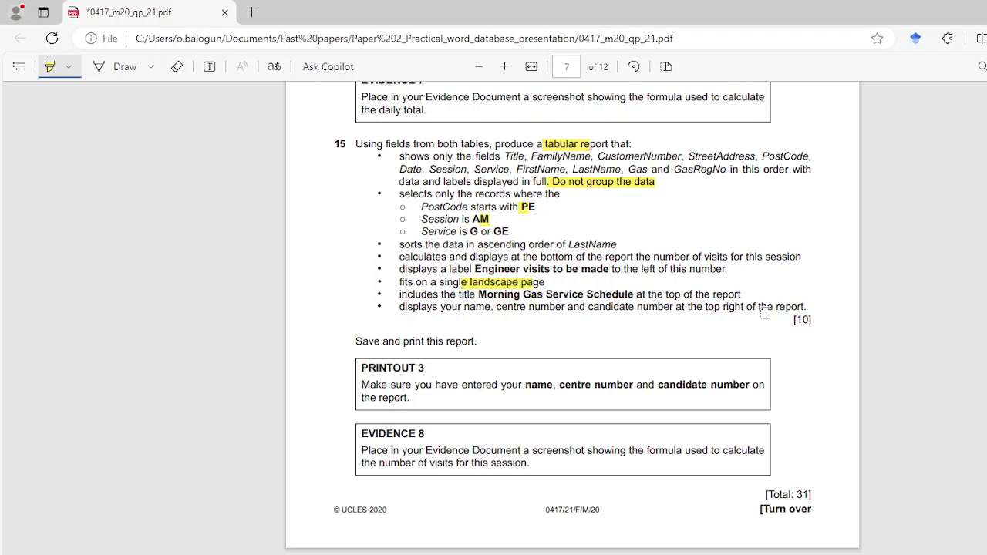
key(alt+Tab)
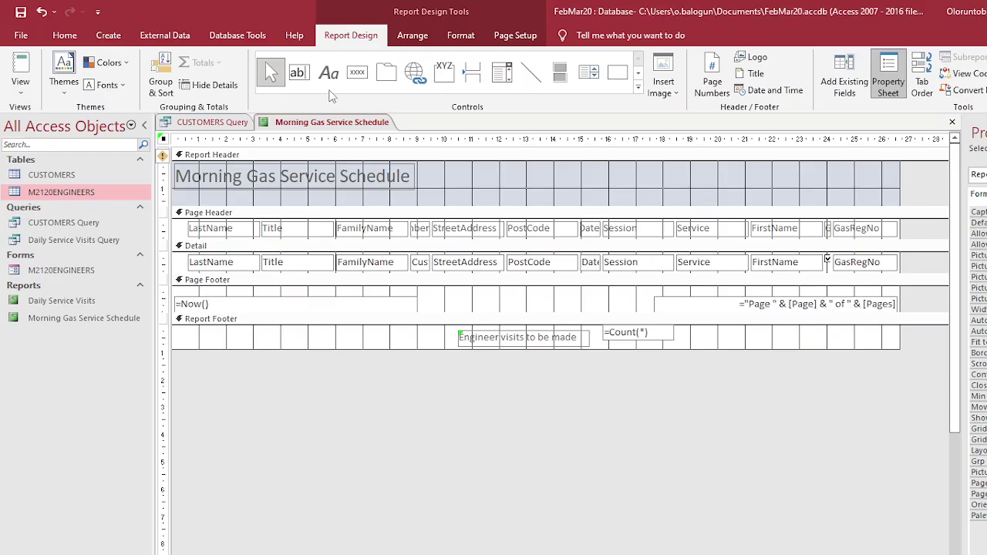
click(327, 75)
drag(731, 167, 887, 190)
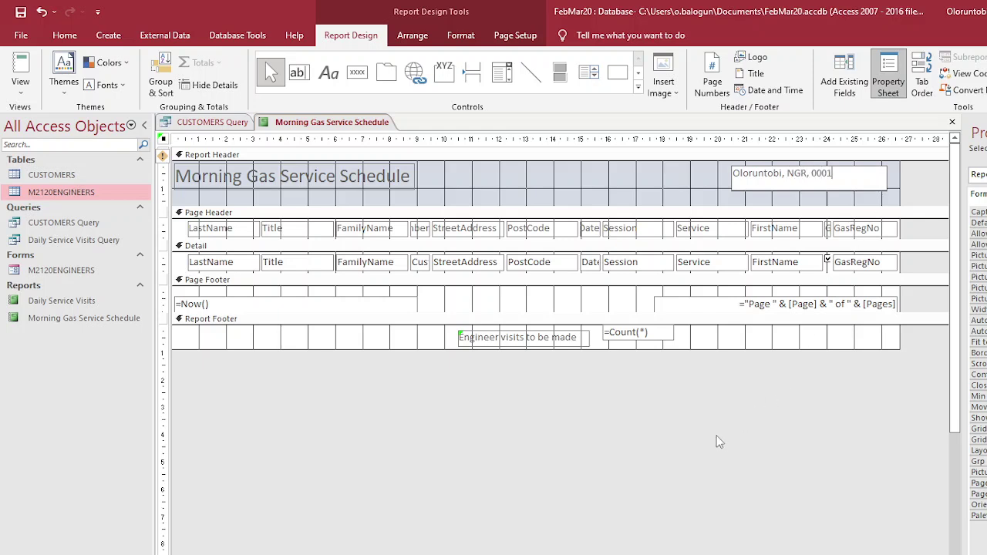
Step: Review the report in Report View against the exam paper's field order, full display of data and labels, and single landscape page
key(alt+Tab)
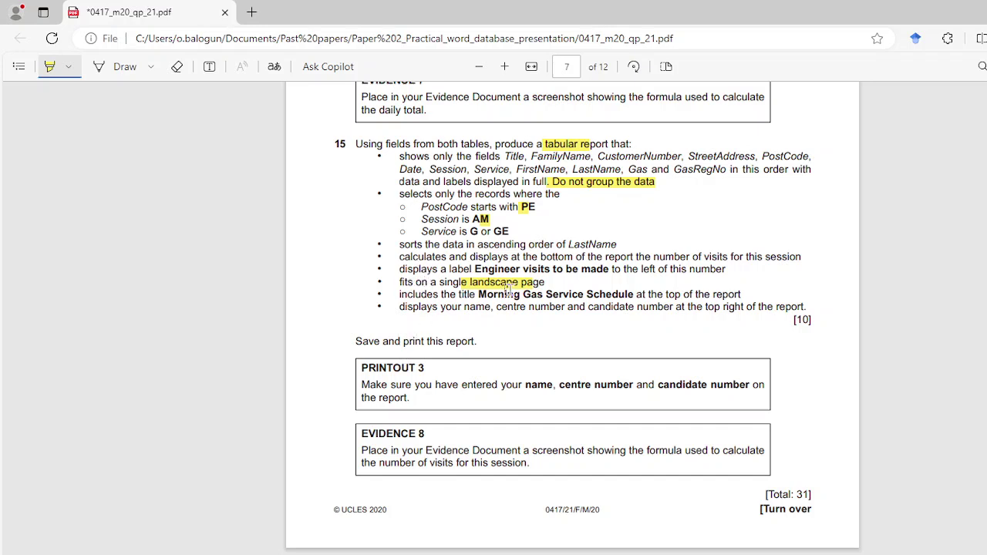
key(alt+Tab)
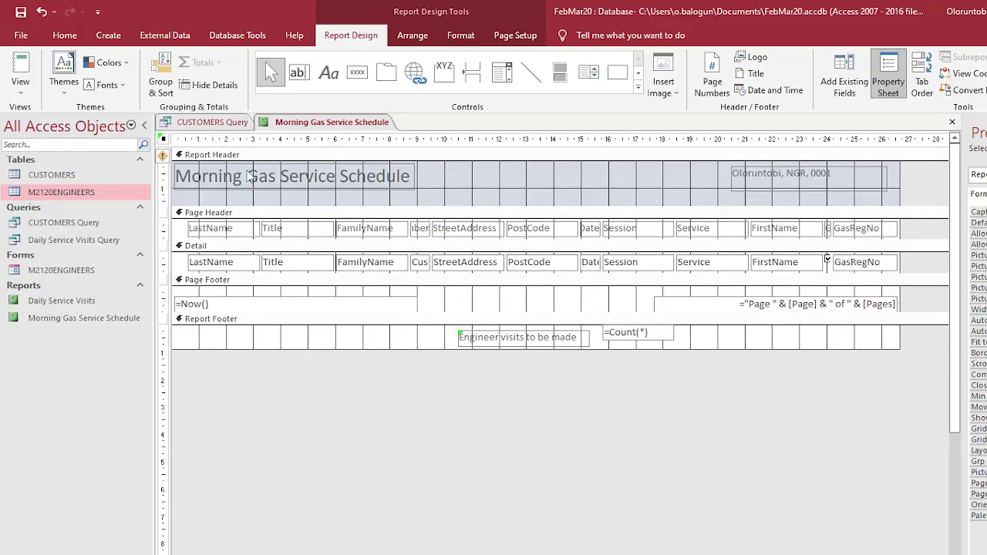
click(23, 70)
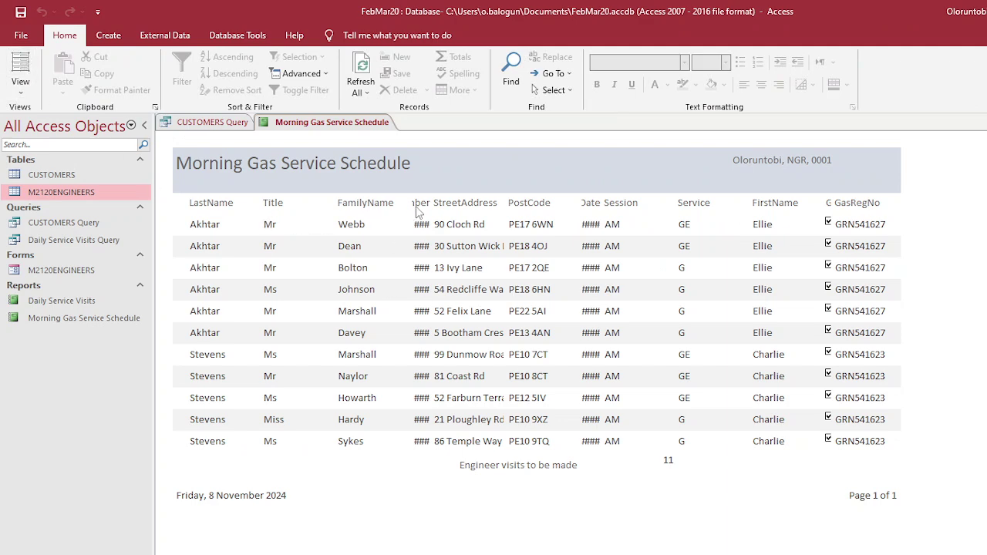
key(alt+Tab)
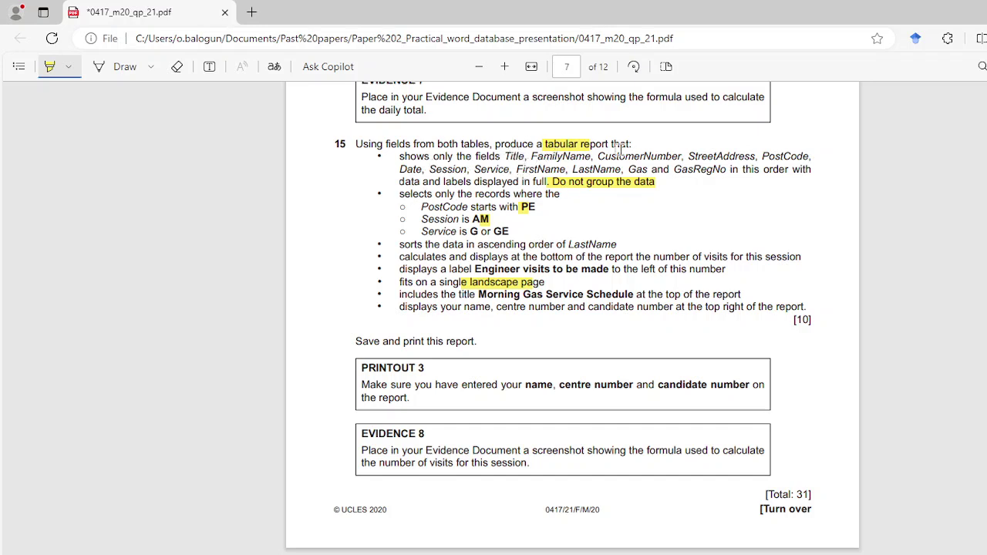
key(alt+Tab)
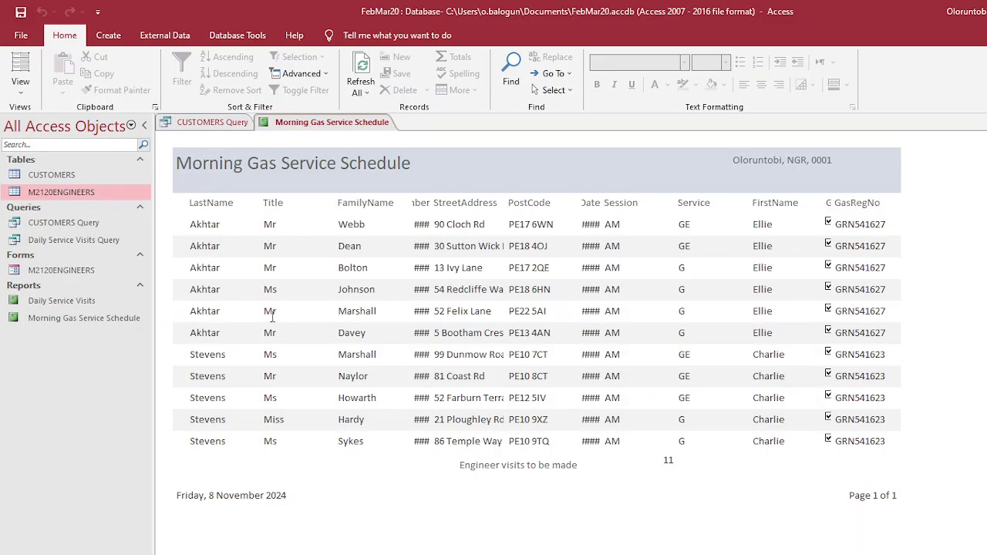
key(alt+Tab)
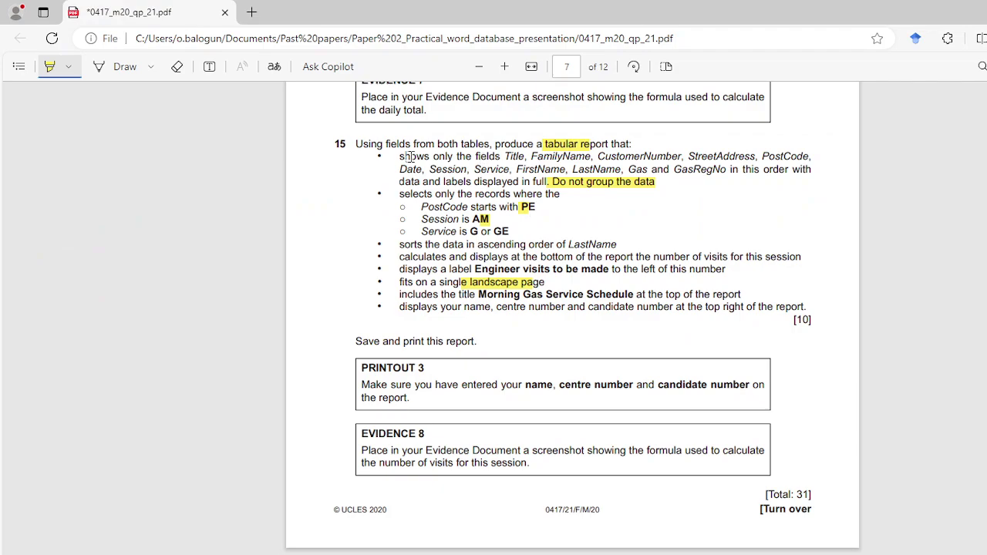
key(alt+Tab)
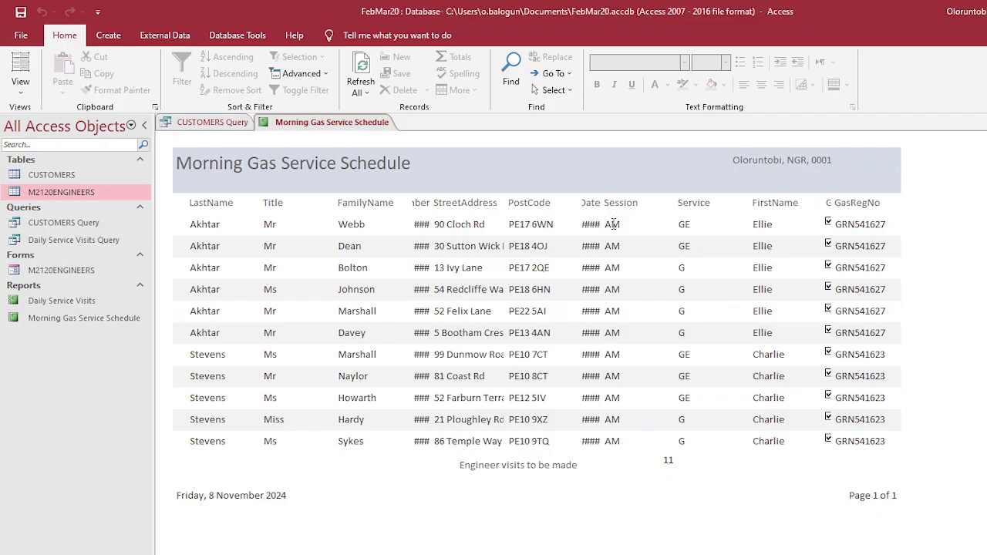
key(alt+Tab)
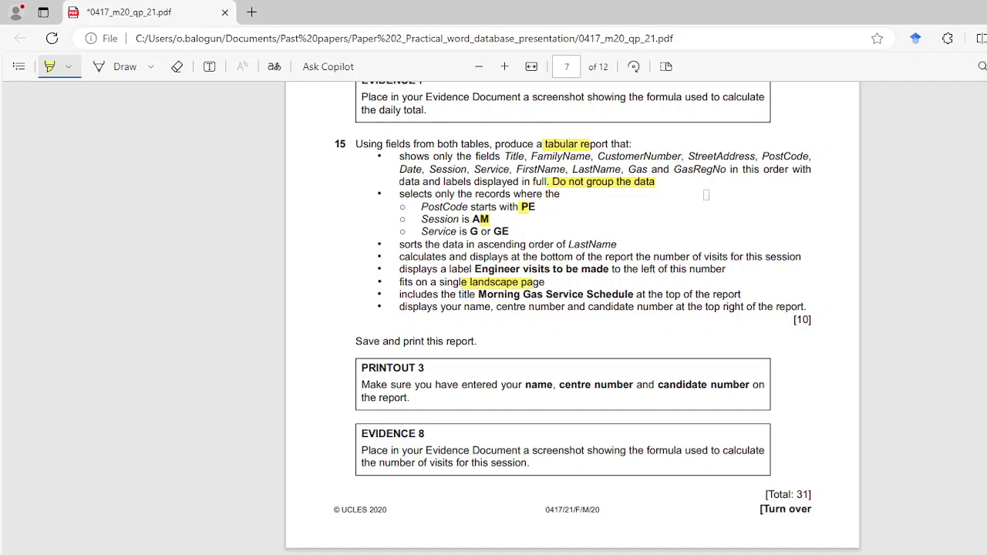
key(alt+Tab)
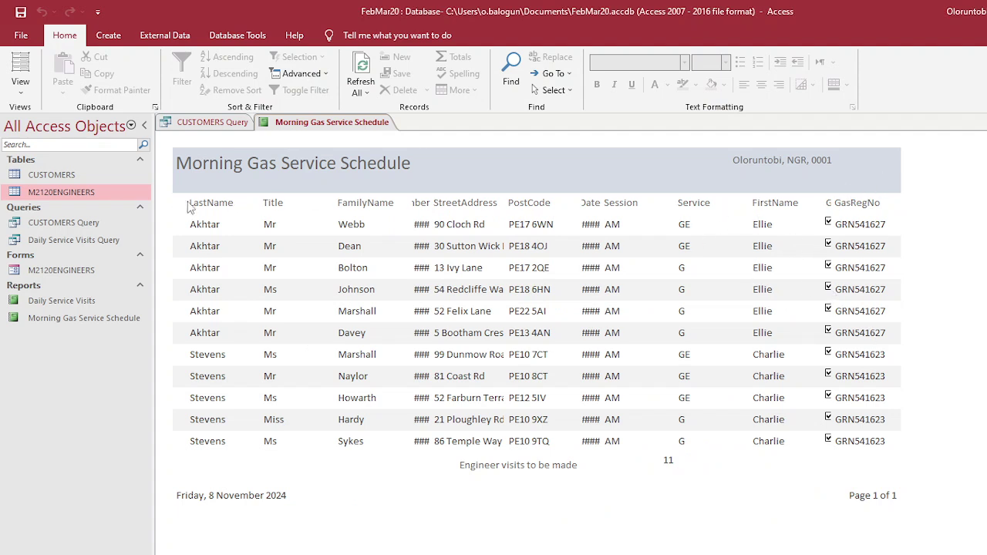
Step: Return to Design View and move the LastName label and field together to between FirstName and Gas
click(20, 86)
click(45, 207)
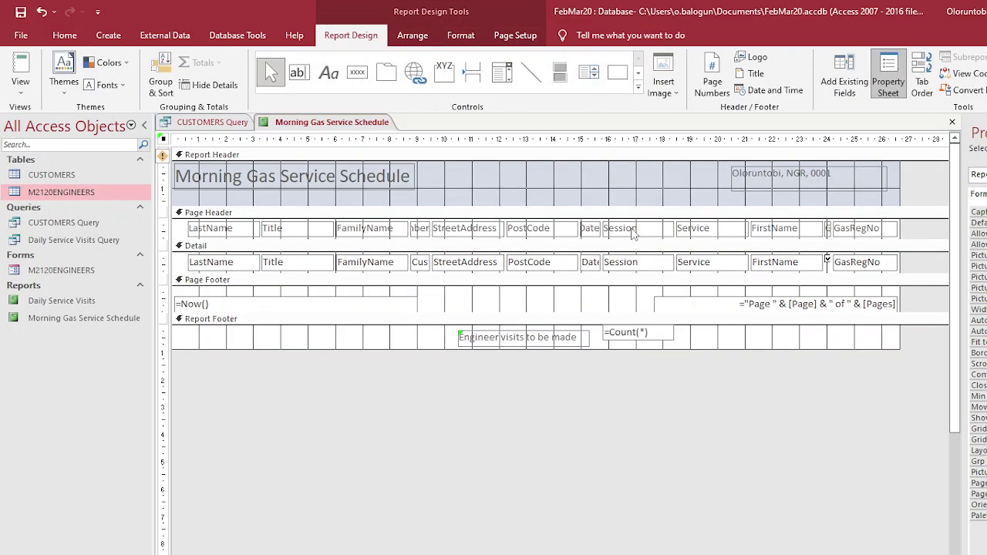
click(231, 229)
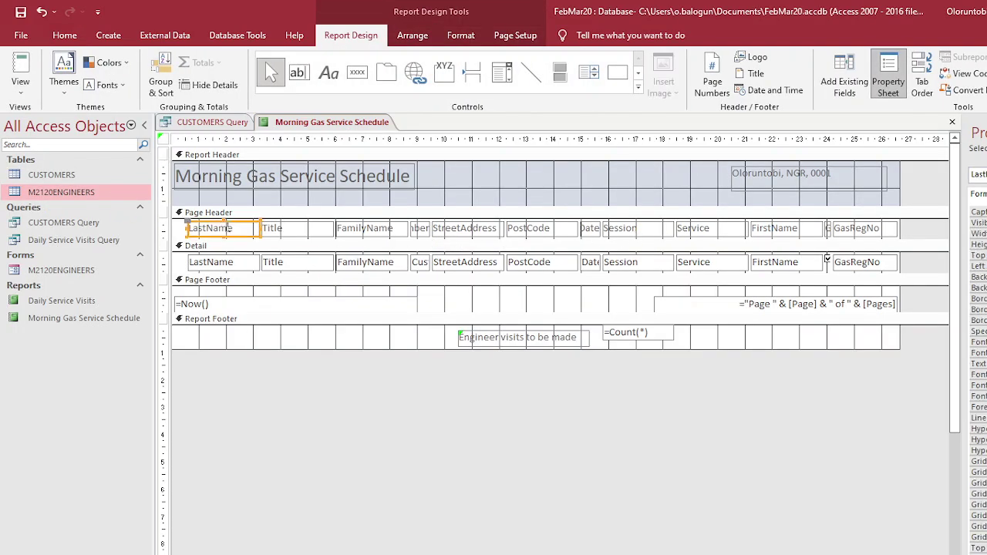
shift+click(222, 262)
drag(226, 229, 829, 248)
click(272, 231)
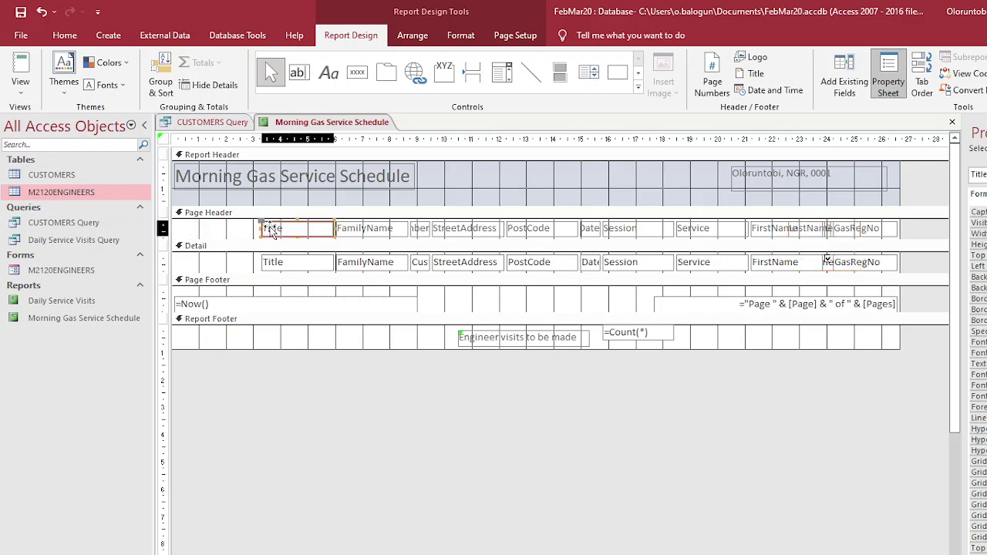
shift+click(357, 230)
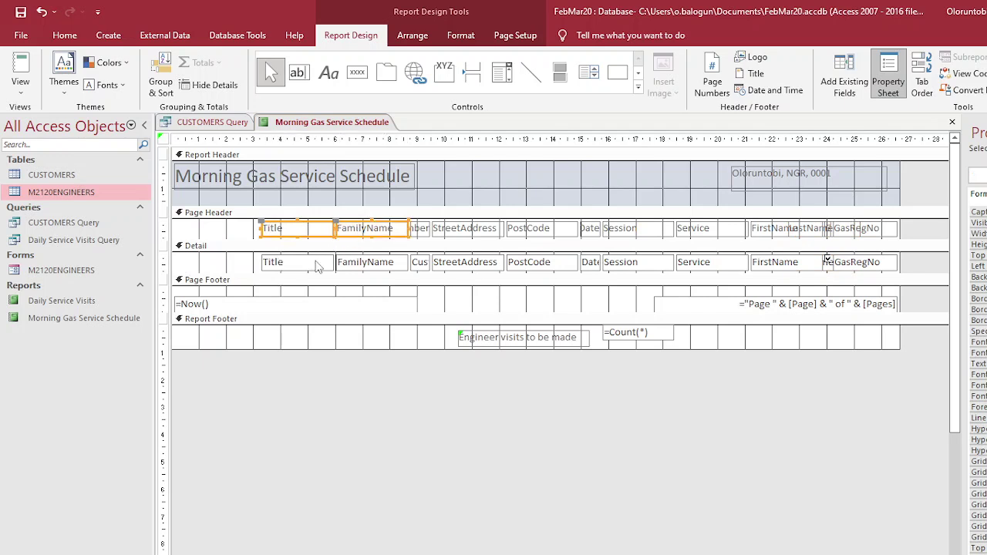
shift+click(319, 262)
click(351, 262)
shift+click(378, 230)
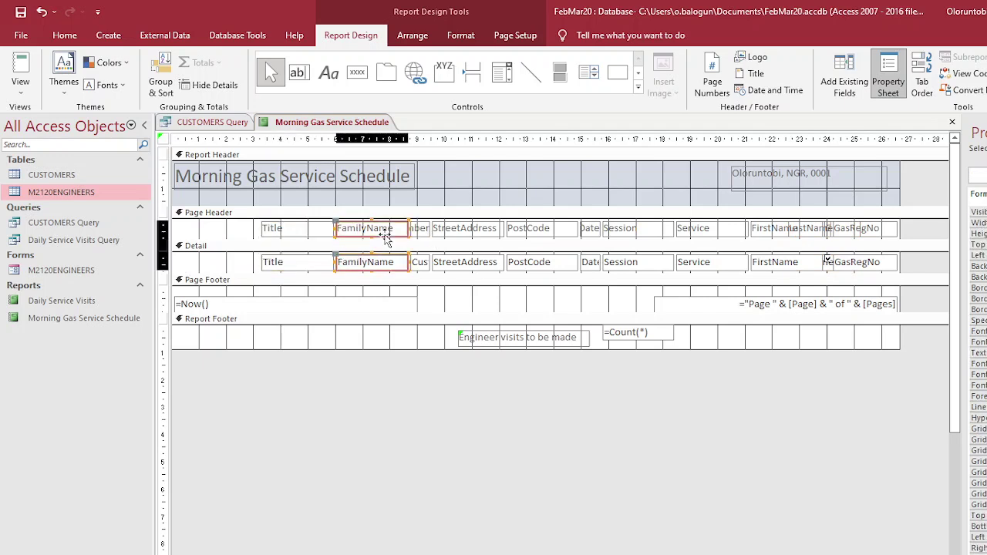
shift+click(312, 231)
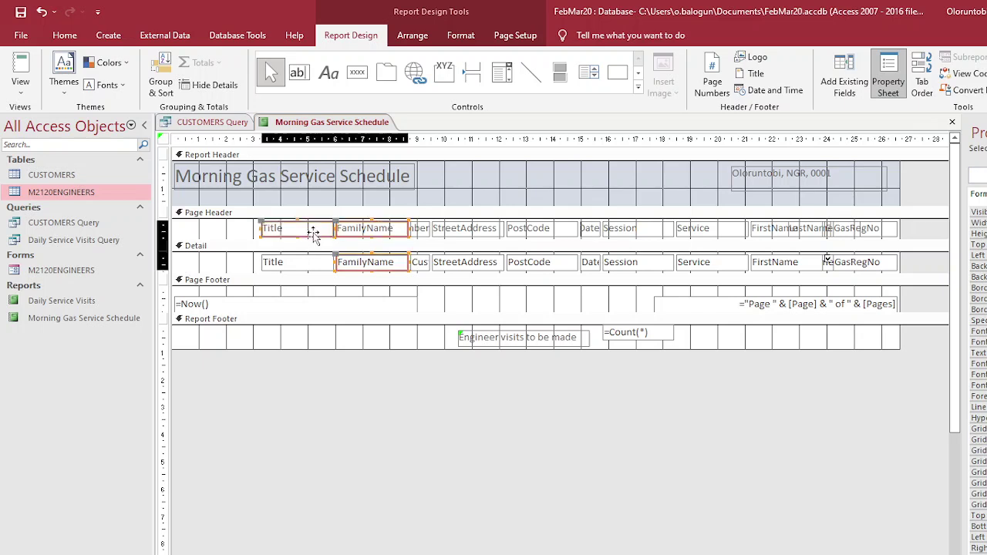
shift+click(315, 263)
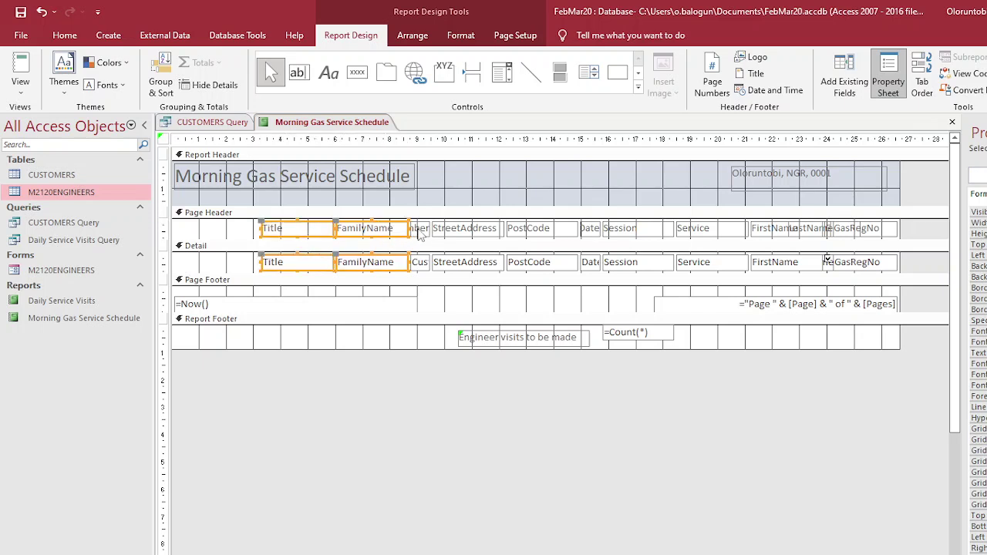
shift+click(420, 236)
click(423, 262)
shift+click(453, 262)
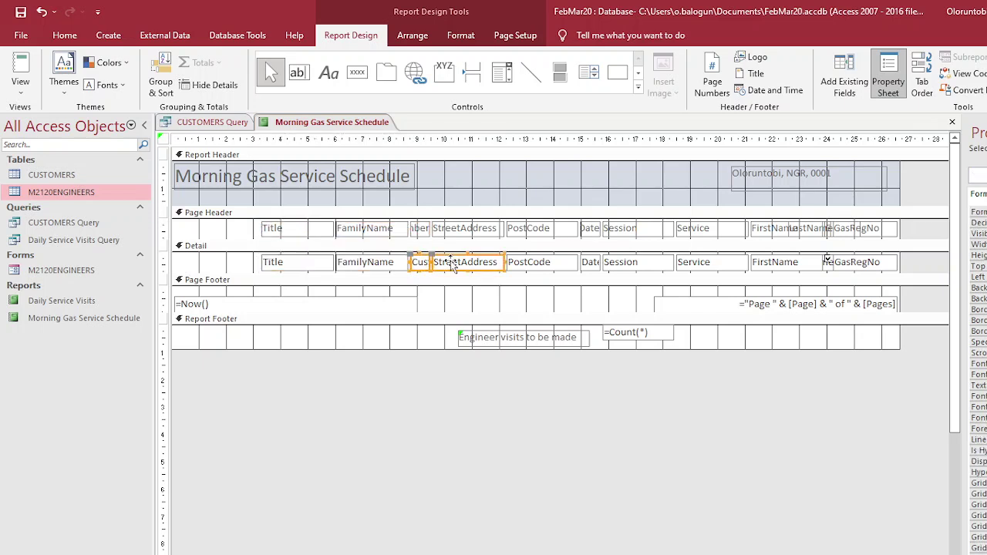
shift+click(458, 231)
shift+click(528, 233)
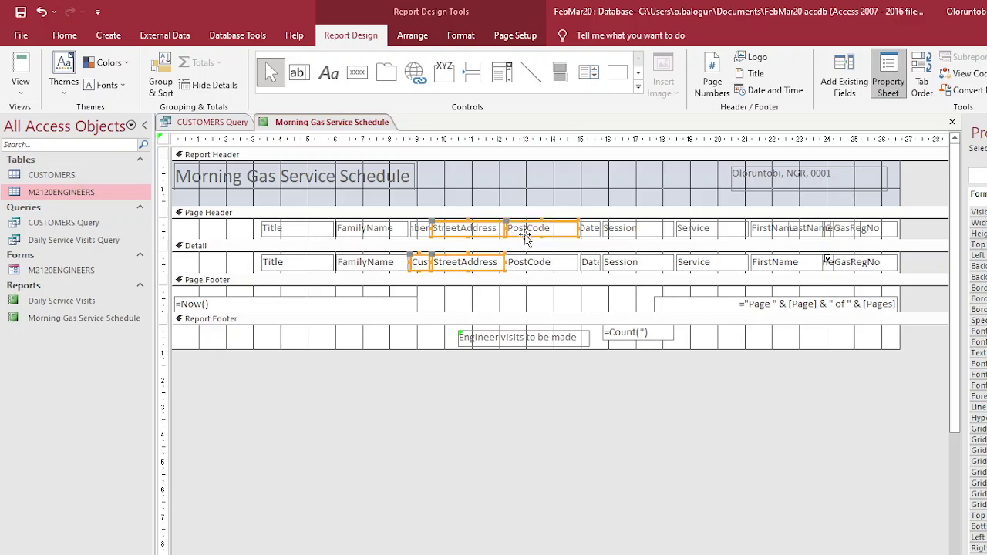
click(534, 264)
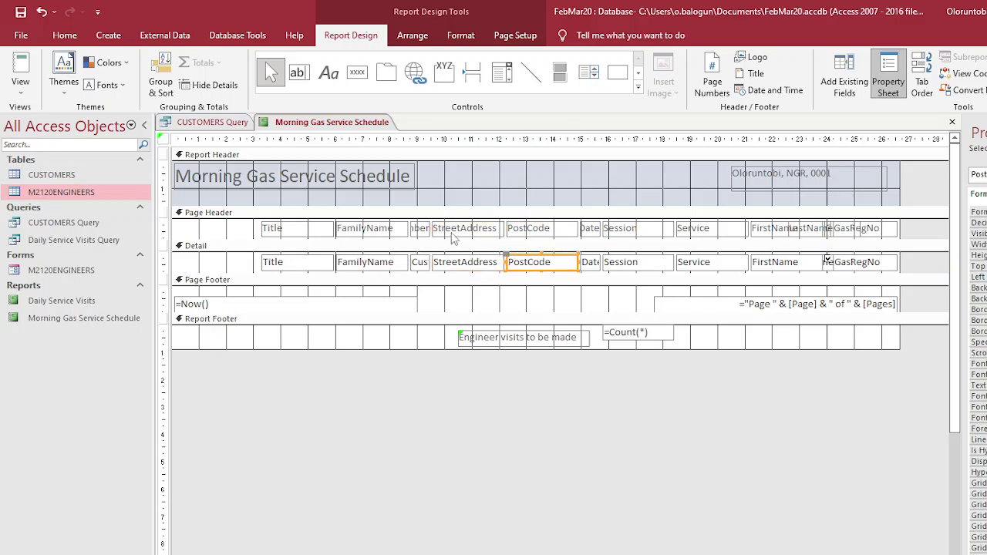
Step: Switch the report to Layout View and move the Title column to the page's left edge, with the FamilyName column close beside it
click(21, 87)
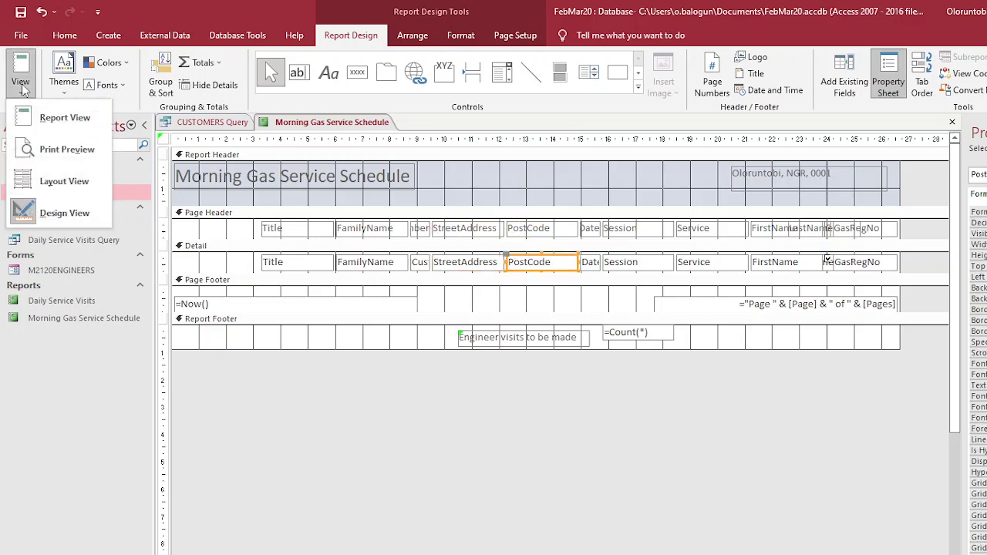
click(63, 181)
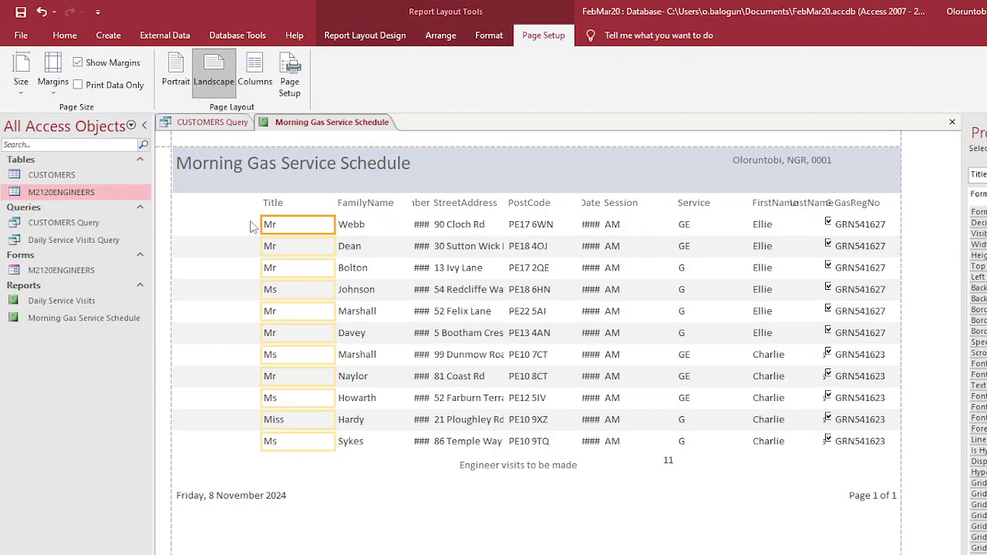
click(274, 204)
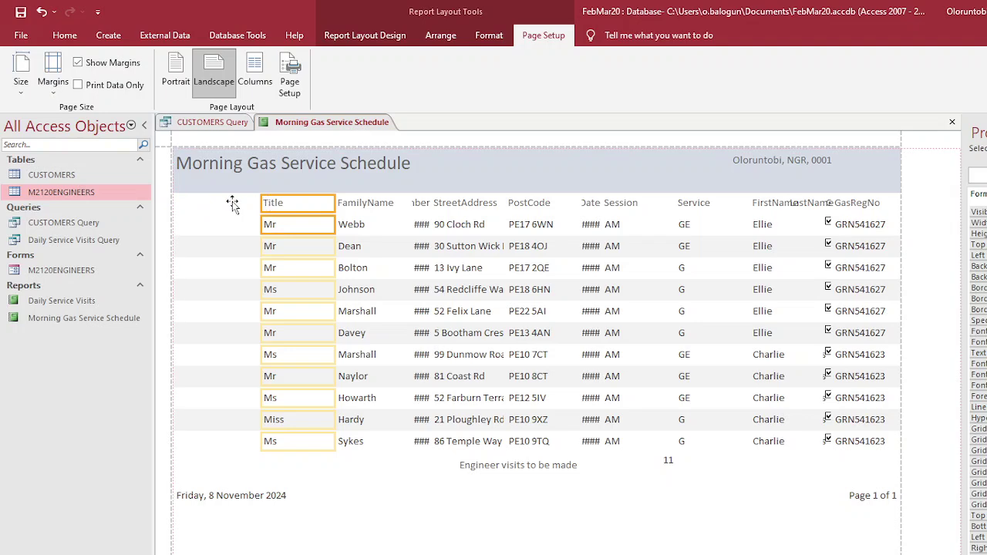
drag(194, 200, 188, 210)
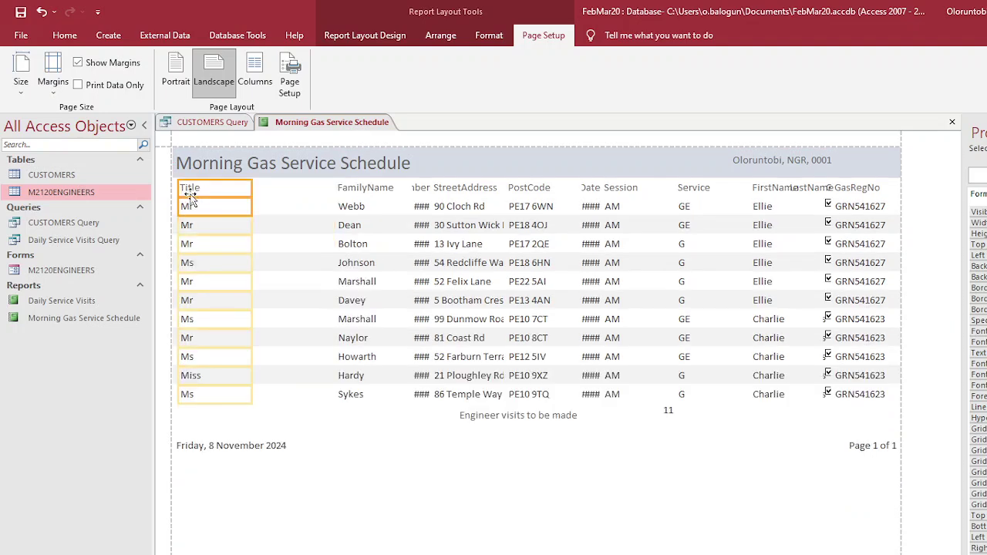
click(351, 190)
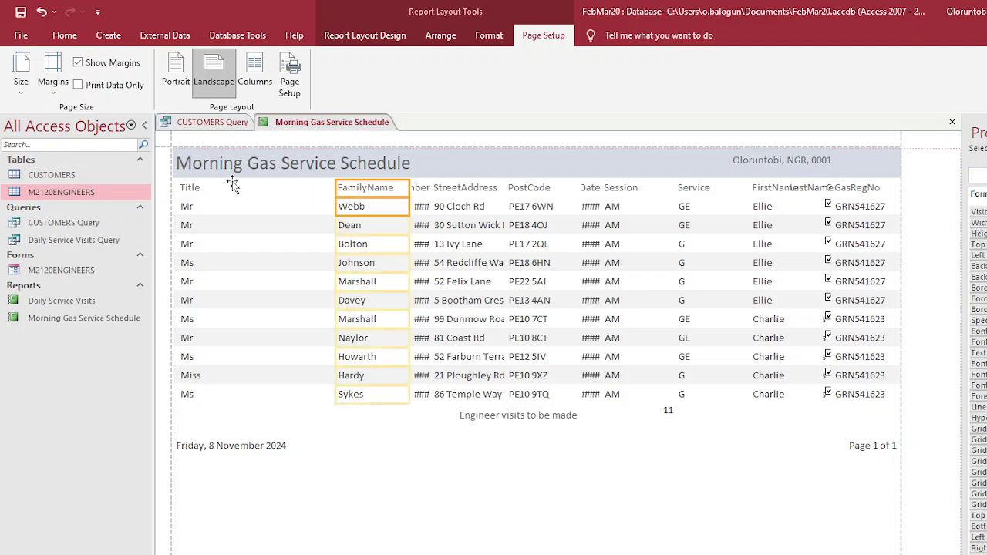
drag(226, 187, 225, 189)
Step: Widen the CustomerNumber label and field to show their full contents and move them together beside FamilyName
click(416, 189)
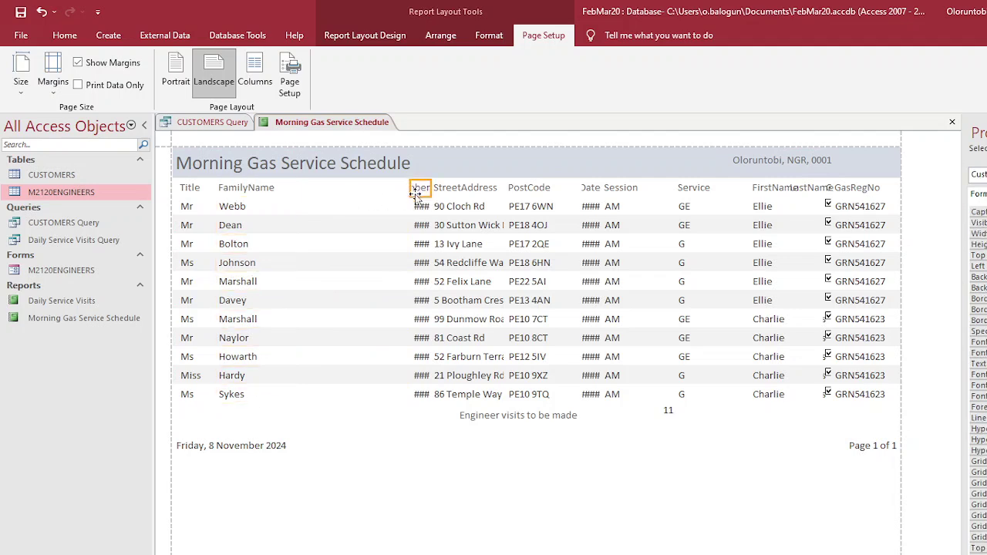
drag(398, 188, 367, 189)
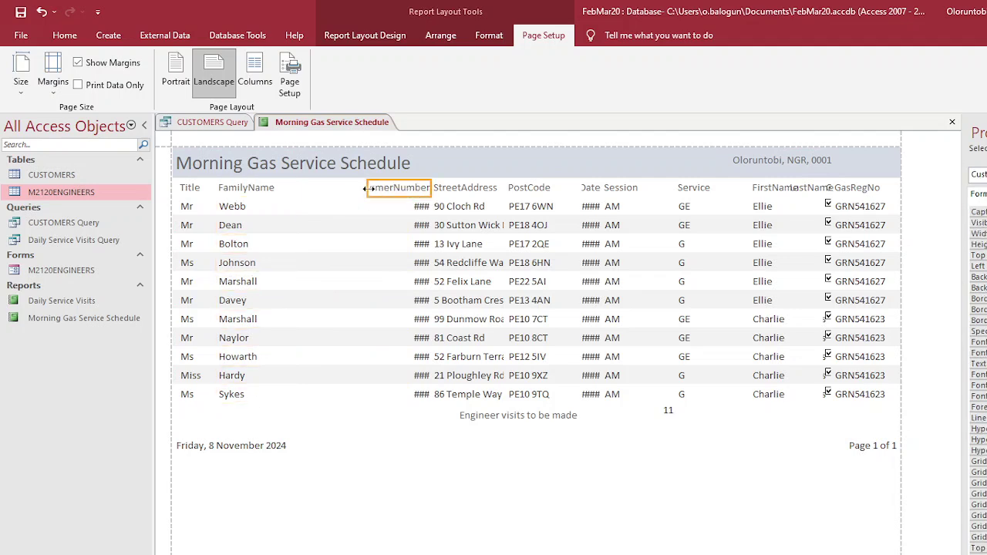
click(415, 207)
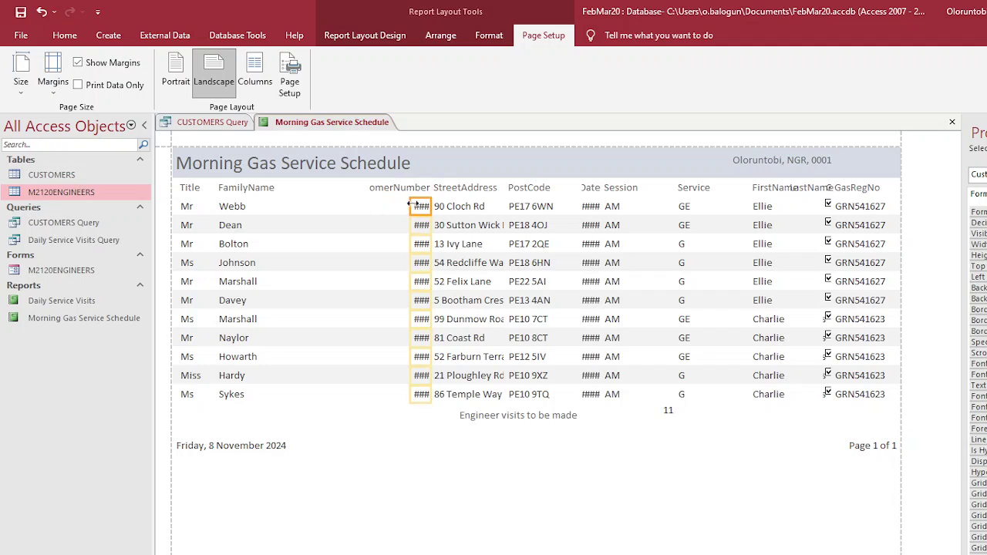
drag(409, 206, 369, 206)
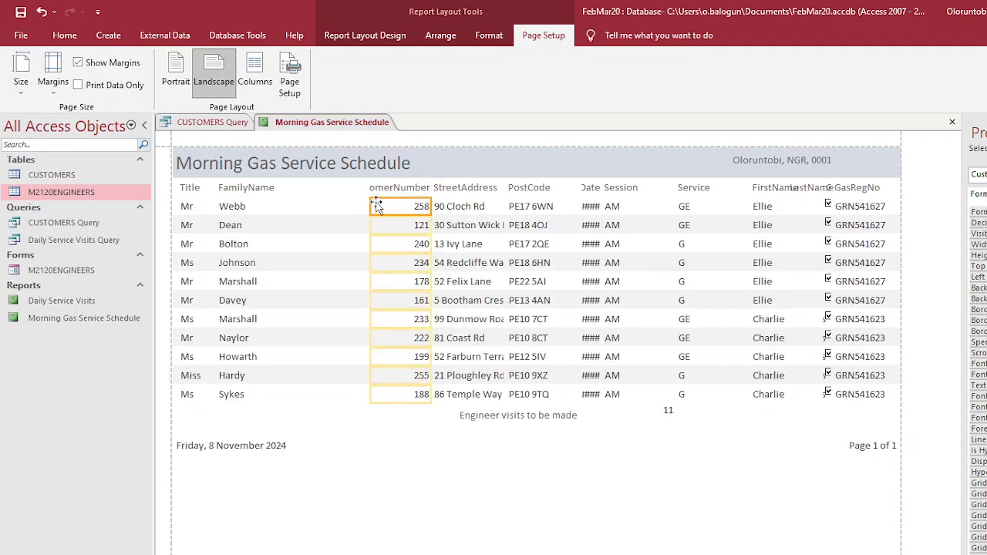
click(378, 189)
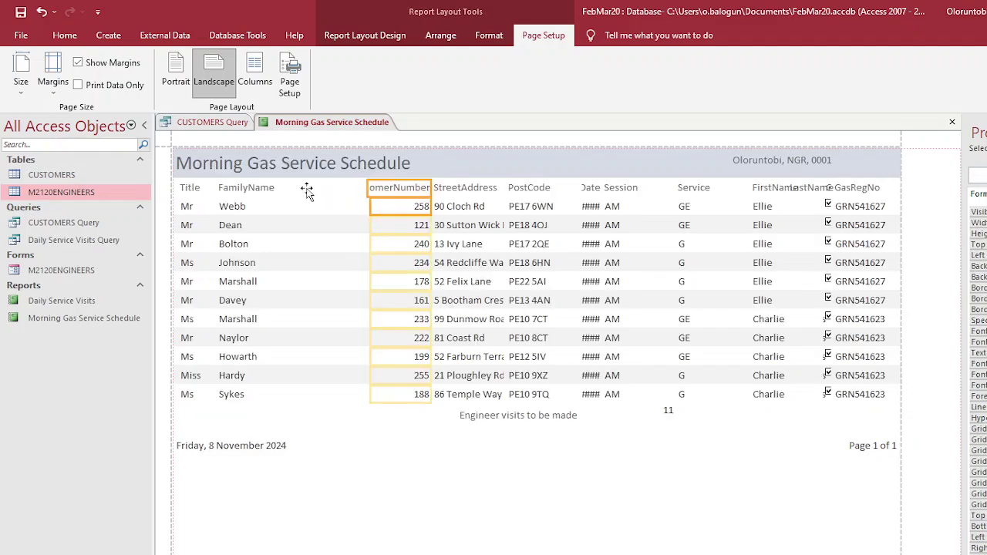
drag(294, 191, 367, 188)
Step: Move the StreetAddress column beside CustomerNumber, widen it to show full addresses, and move the PostCode column up beside it
click(450, 190)
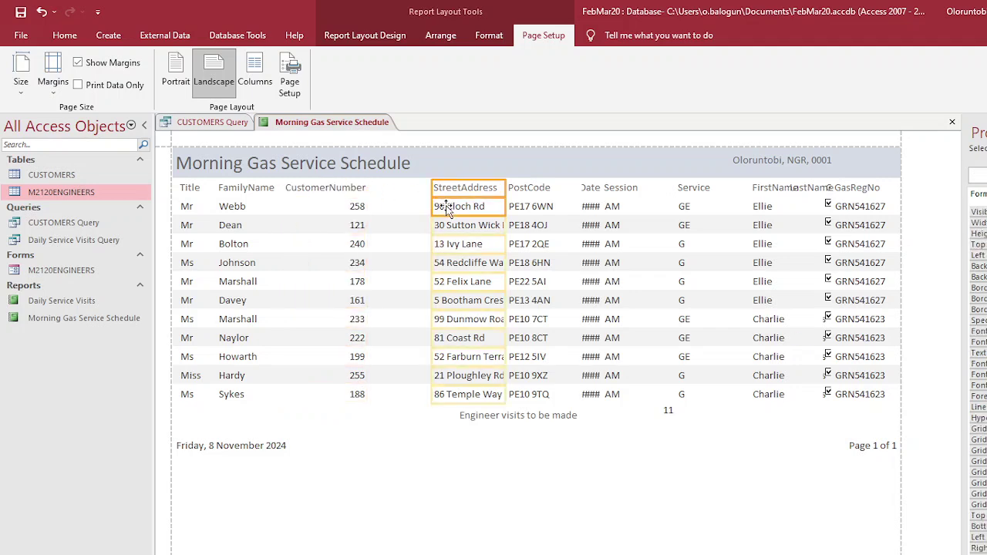
drag(438, 191, 382, 189)
drag(448, 187, 475, 188)
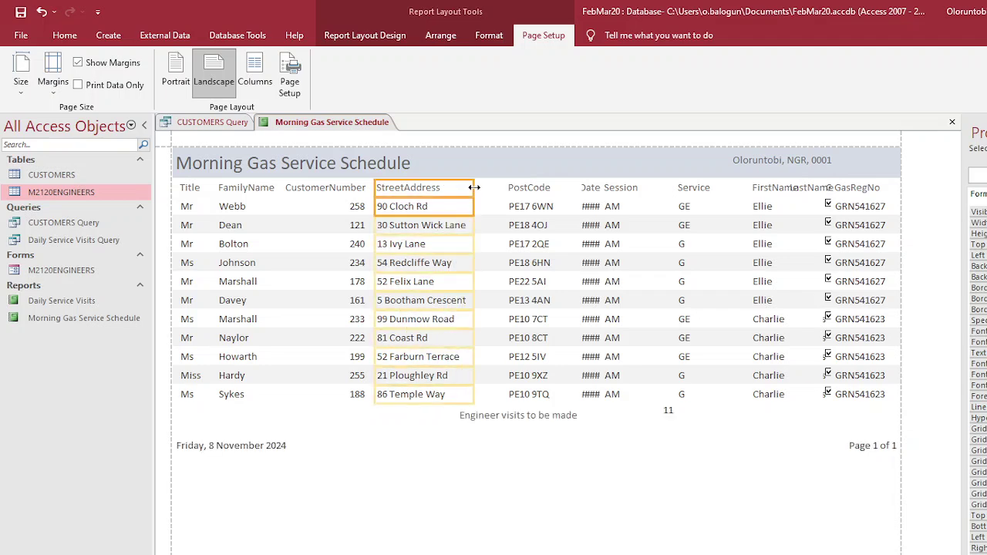
click(525, 193)
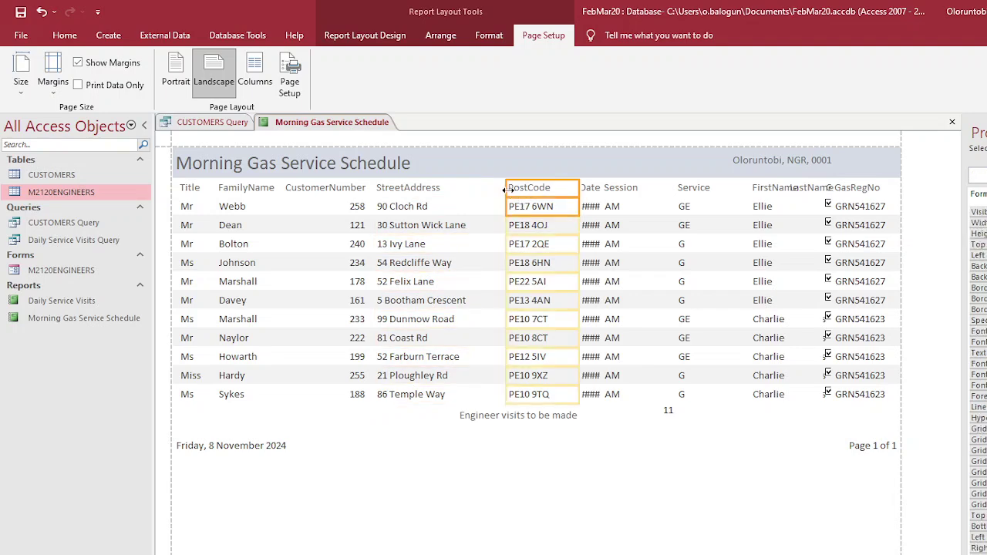
mouse_move(513, 190)
mouse_down()
mouse_move(480, 190)
mouse_move(511, 190)
mouse_up()
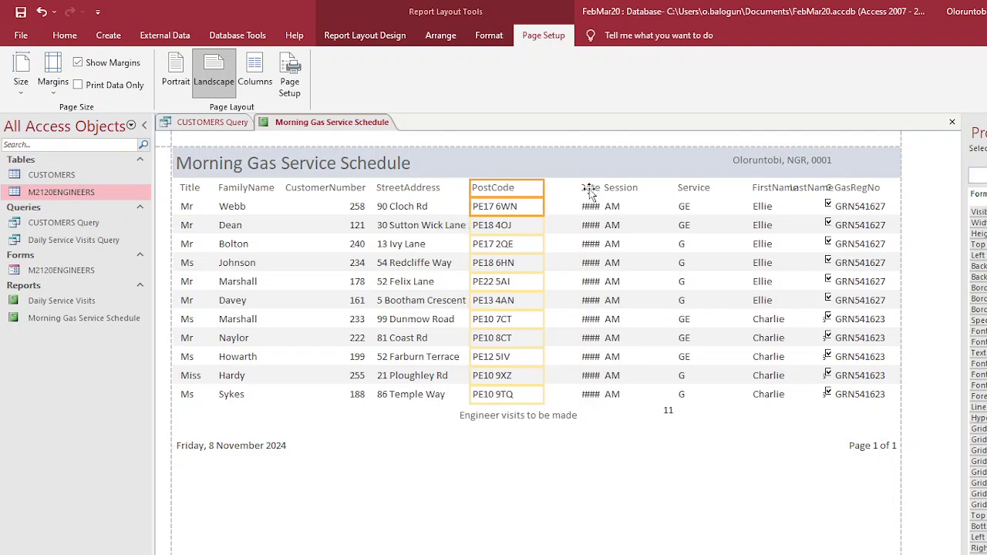
Step: Widen the Date column to show full dates, place it beside PostCode, and move the Session label and field beside Date
click(589, 188)
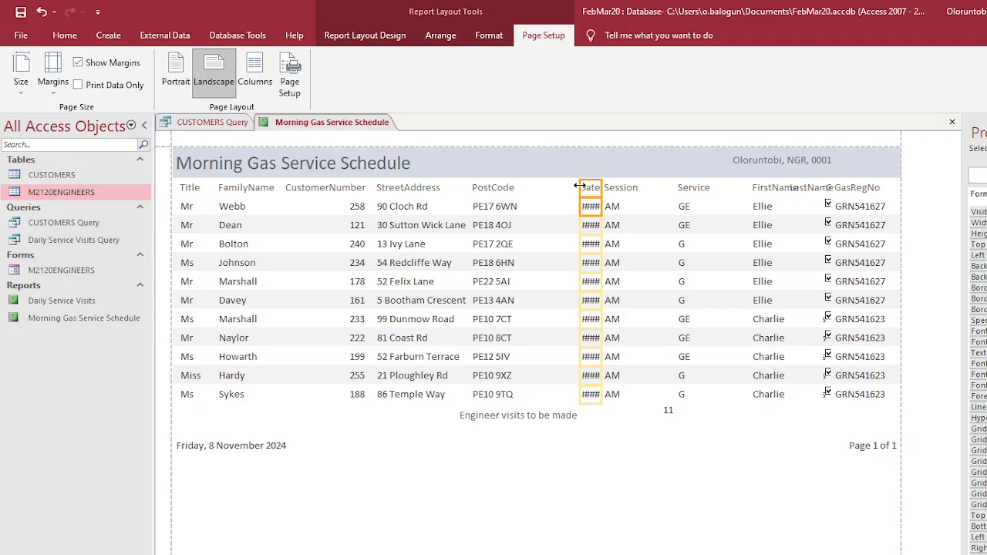
drag(579, 186, 535, 188)
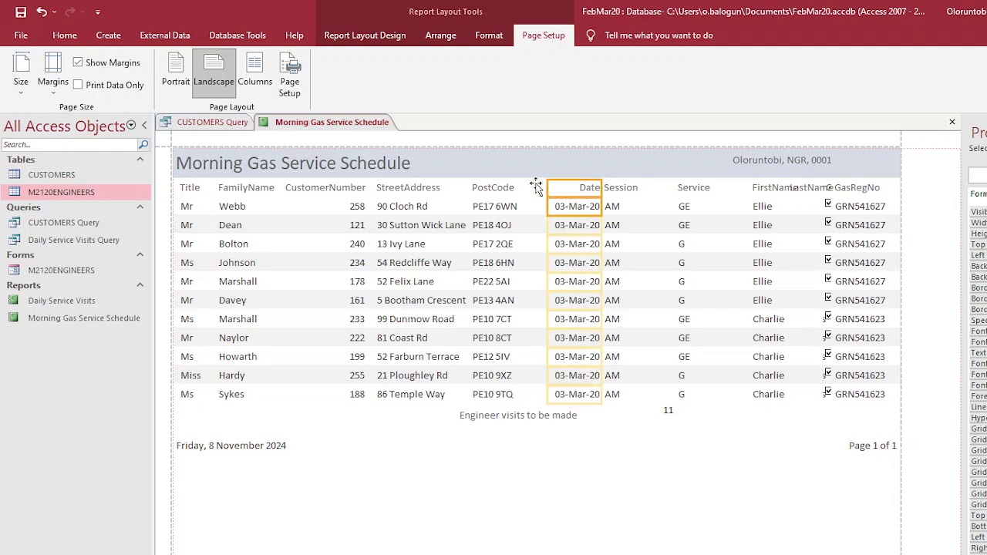
click(612, 190)
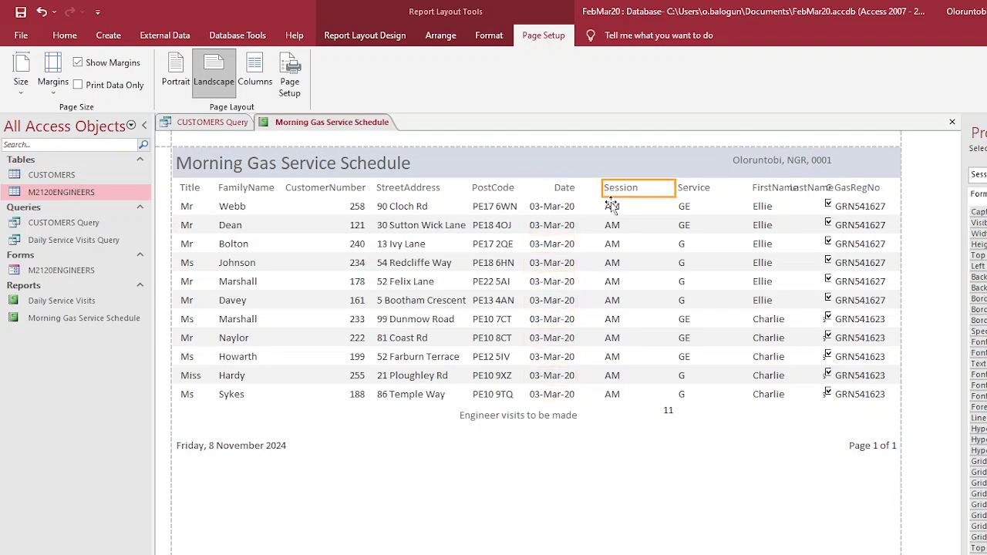
ctrl+click(609, 202)
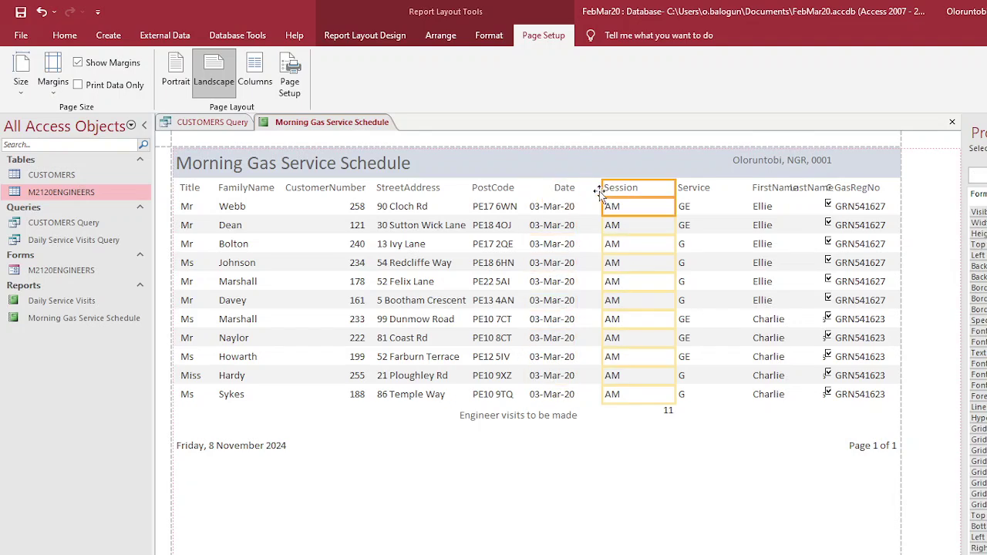
drag(595, 192, 591, 189)
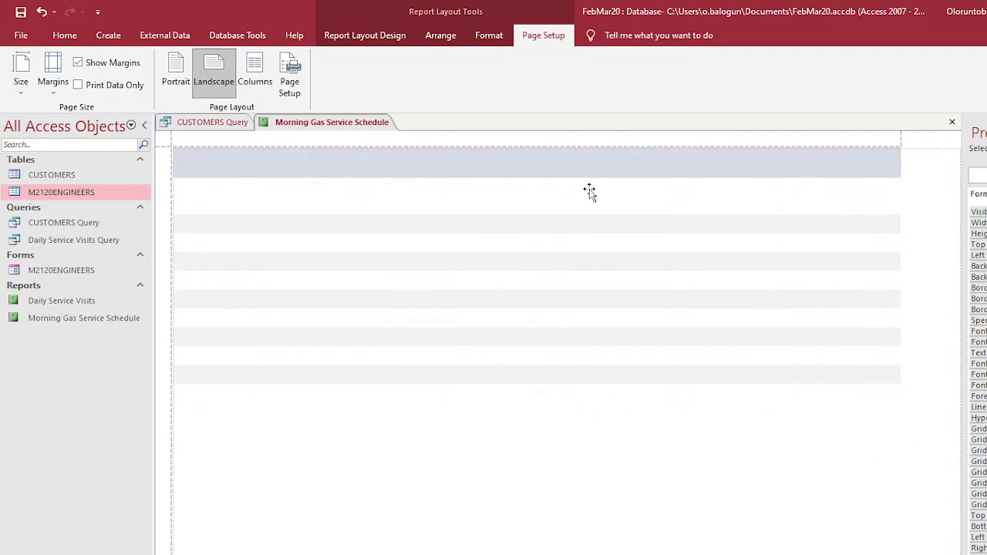
Step: Move the Service label and field beside Session, and the FirstName label and field beside Service
click(680, 189)
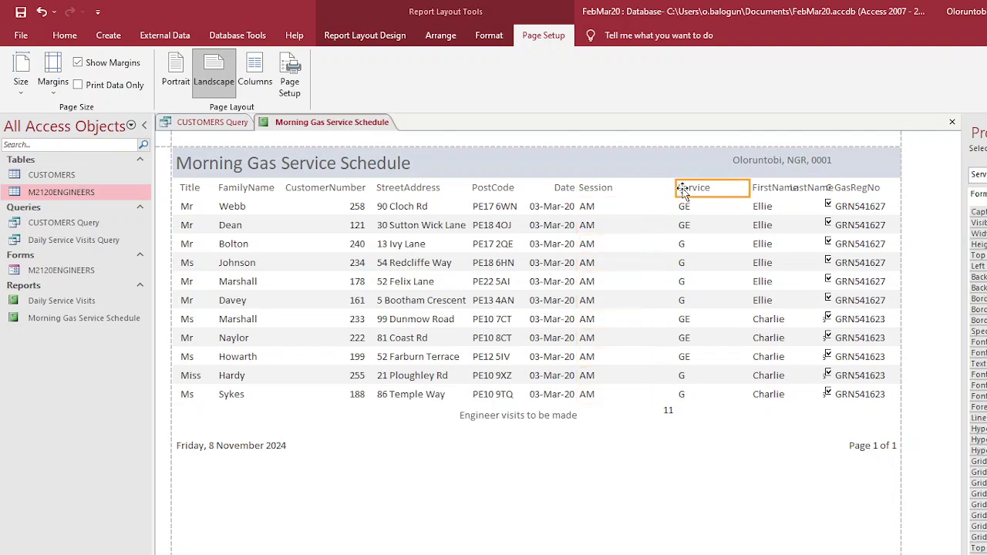
ctrl+click(685, 203)
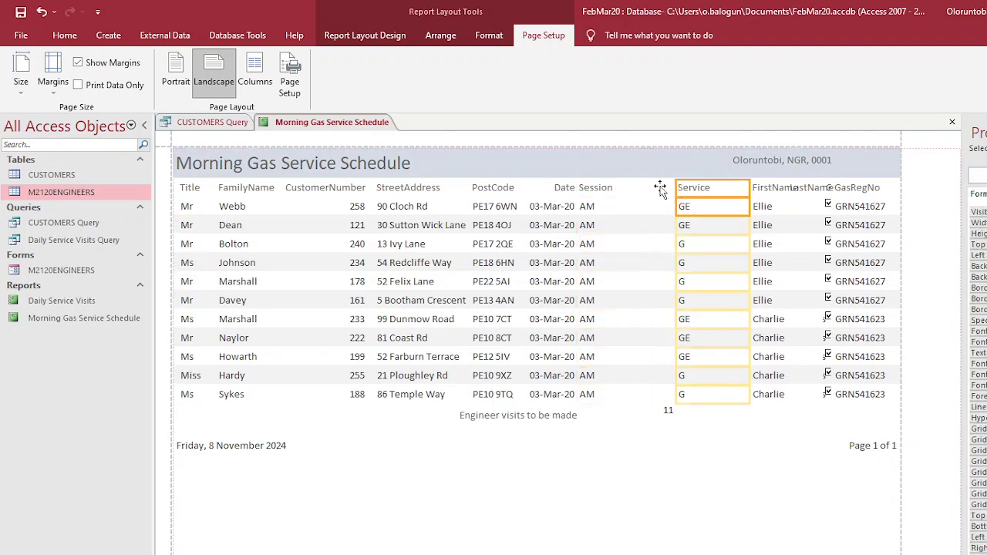
drag(630, 191, 623, 189)
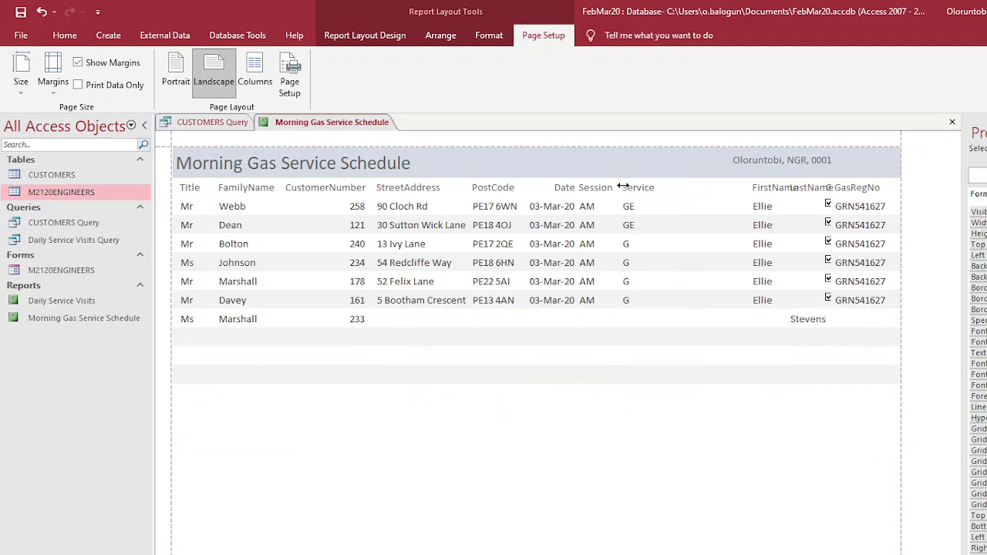
click(757, 191)
shift+click(756, 207)
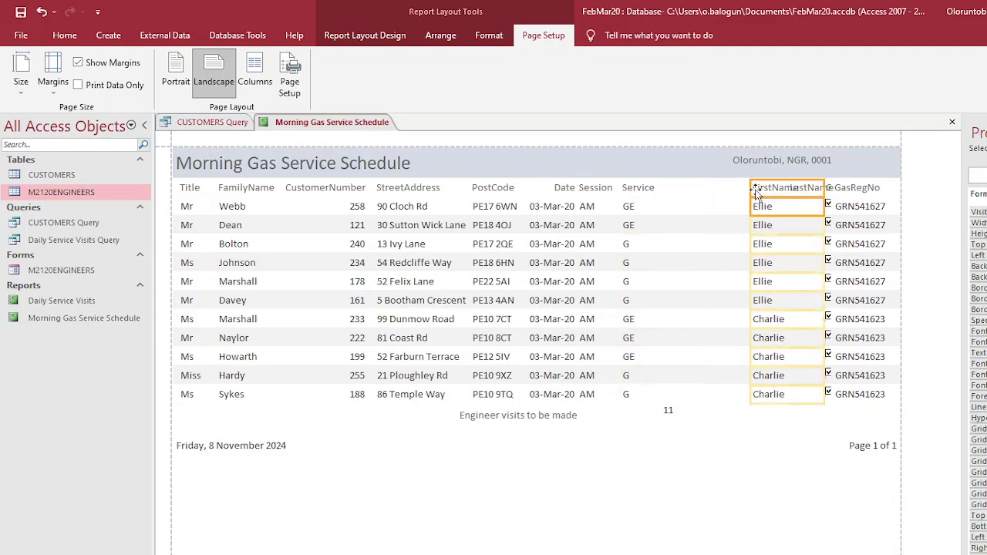
drag(674, 191, 670, 192)
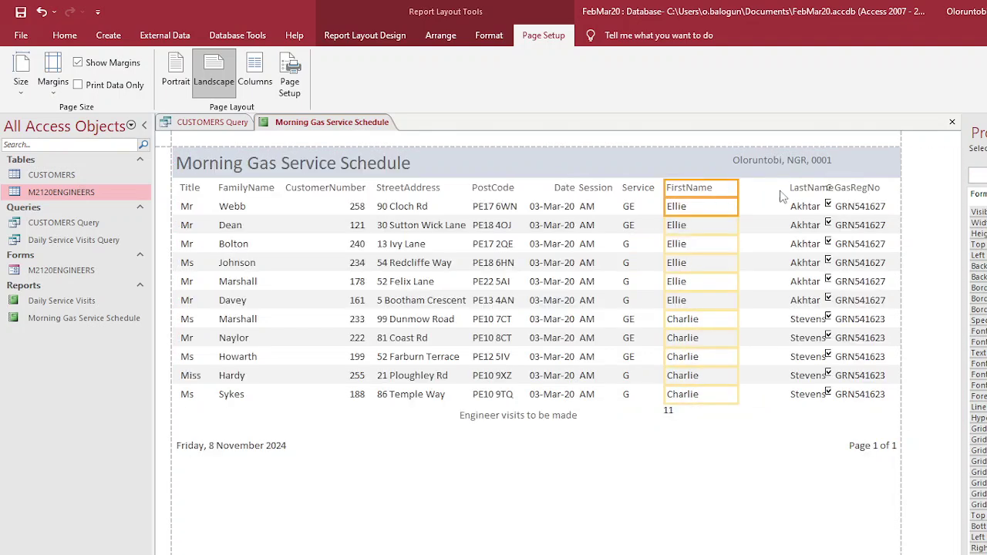
Step: Move the LastName label and field together to just after the FirstName heading, clear of the Gas column
click(792, 189)
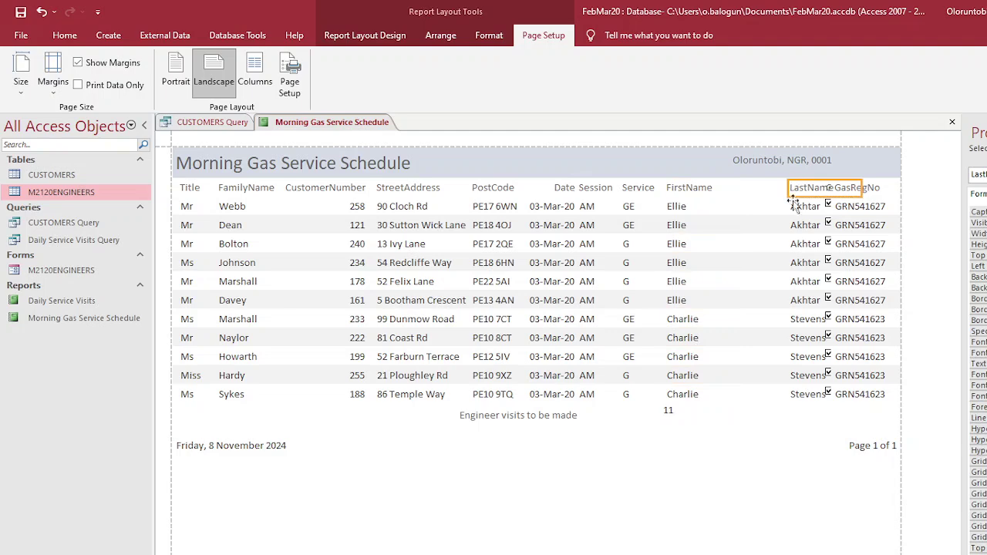
drag(792, 189, 729, 189)
click(725, 189)
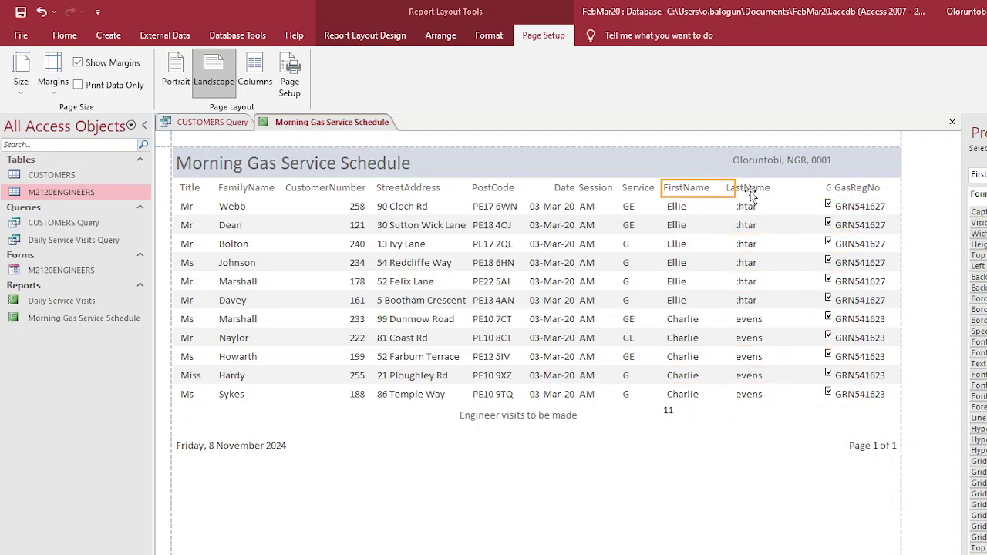
click(746, 192)
click(743, 209)
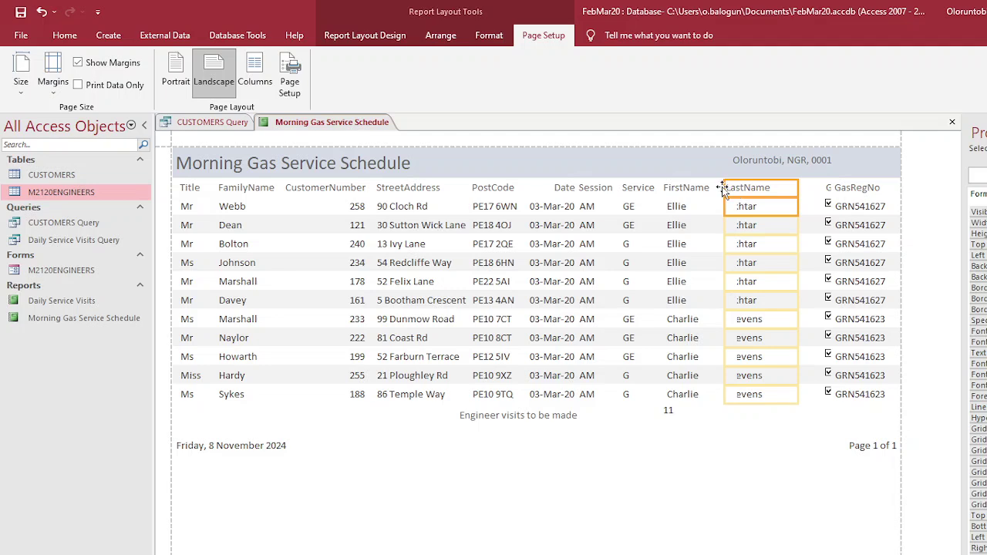
click(729, 191)
click(748, 191)
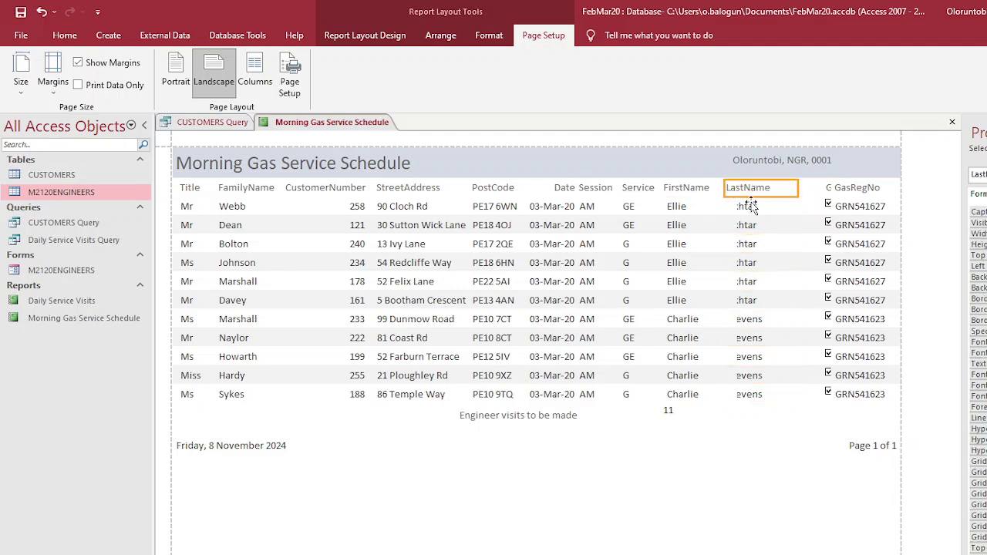
click(750, 208)
drag(756, 191, 789, 187)
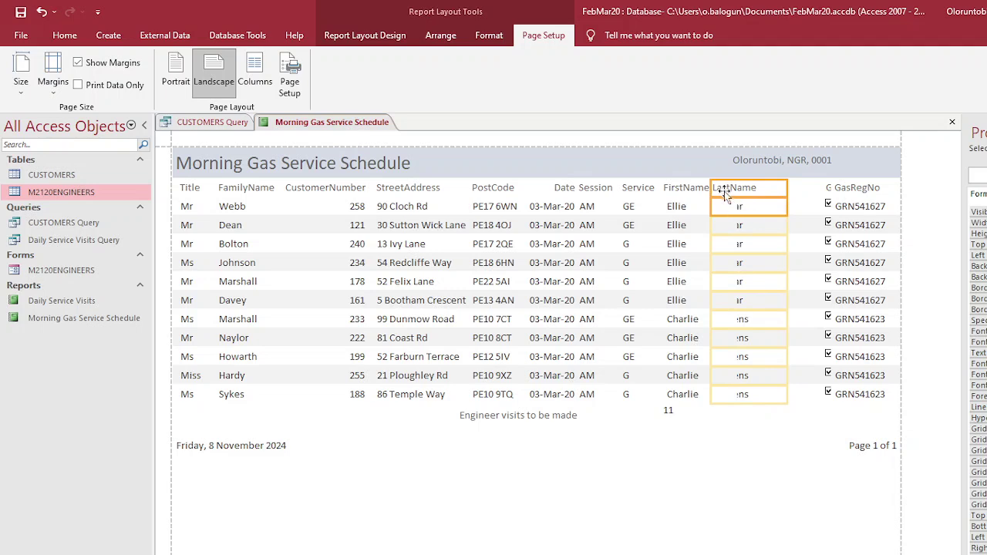
Step: Narrow the FirstName label and field to the width of the heading so they stop overlapping LastName
click(697, 208)
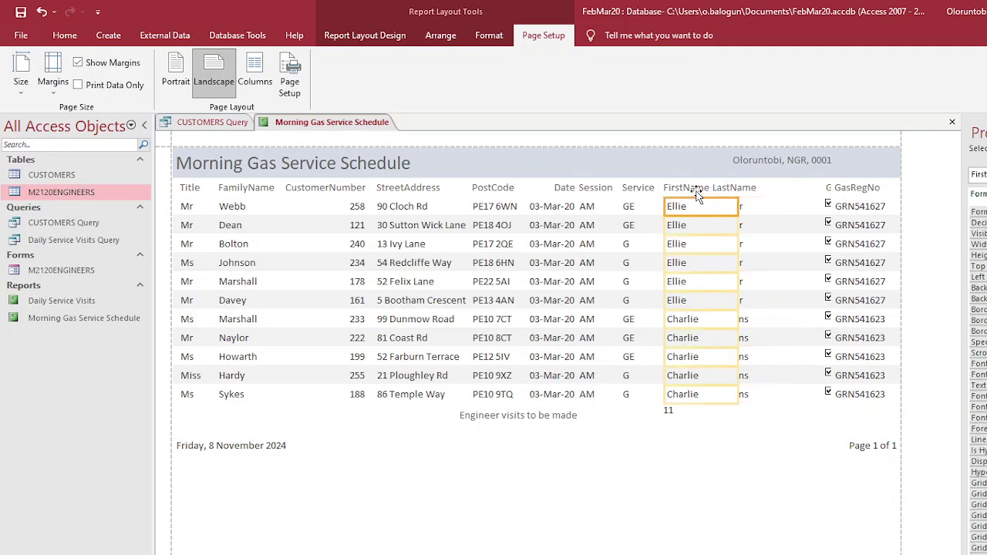
click(683, 190)
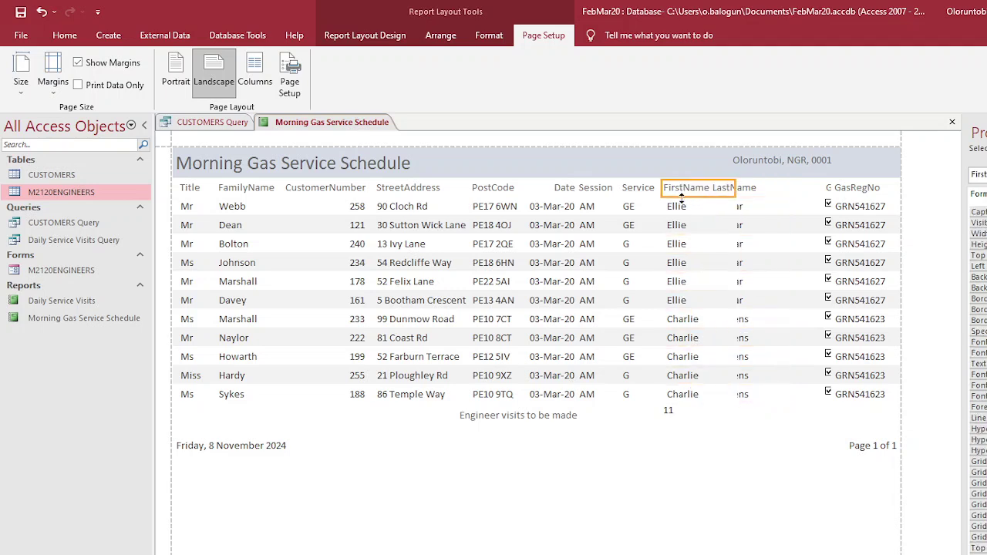
shift+click(680, 206)
drag(737, 206, 710, 206)
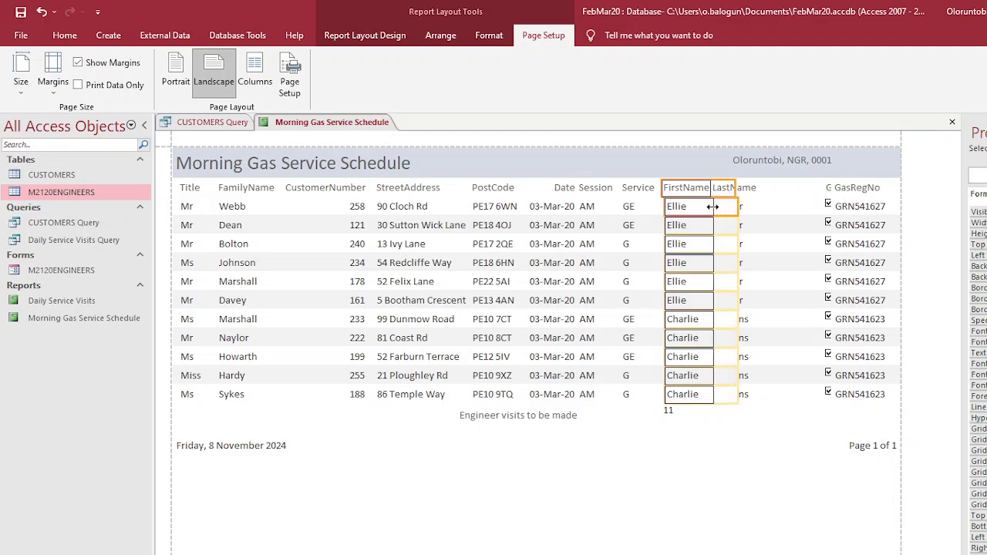
Step: Shift the LastName label and field together slightly away from FirstName to leave a small gap
click(739, 189)
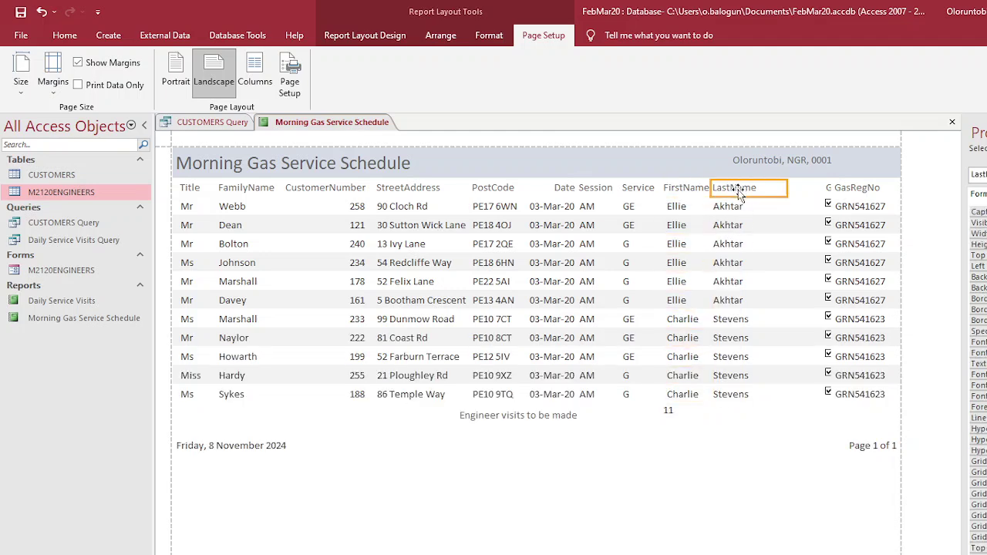
shift+click(731, 206)
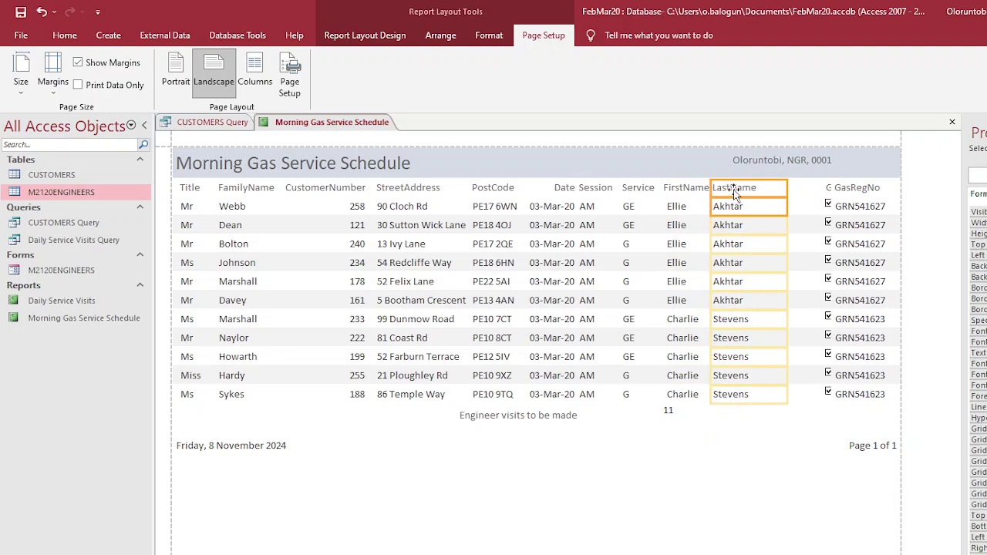
drag(734, 188, 738, 187)
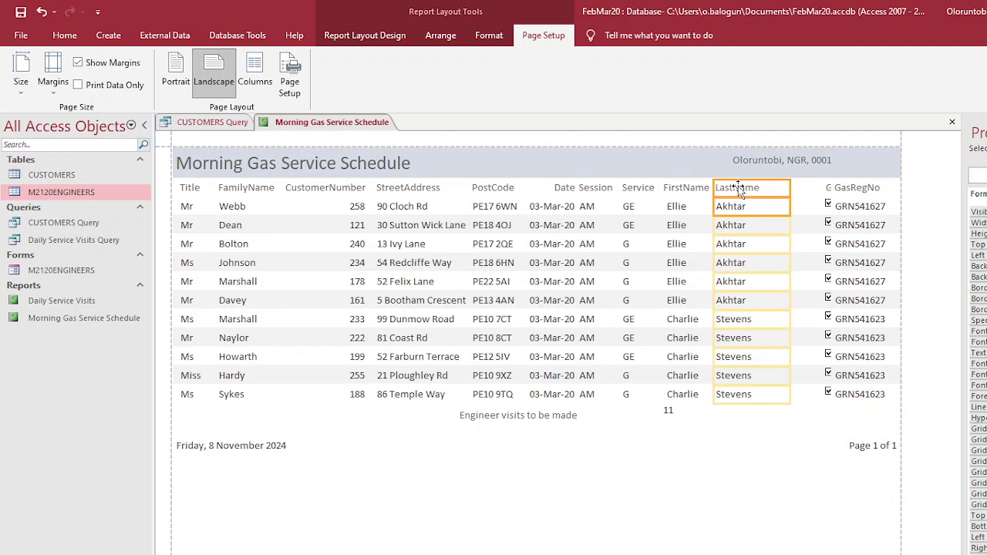
Step: Move the Gas label and check box beside LastName, wide enough for the full heading, and shift the GasRegNo label and field next to them
click(827, 188)
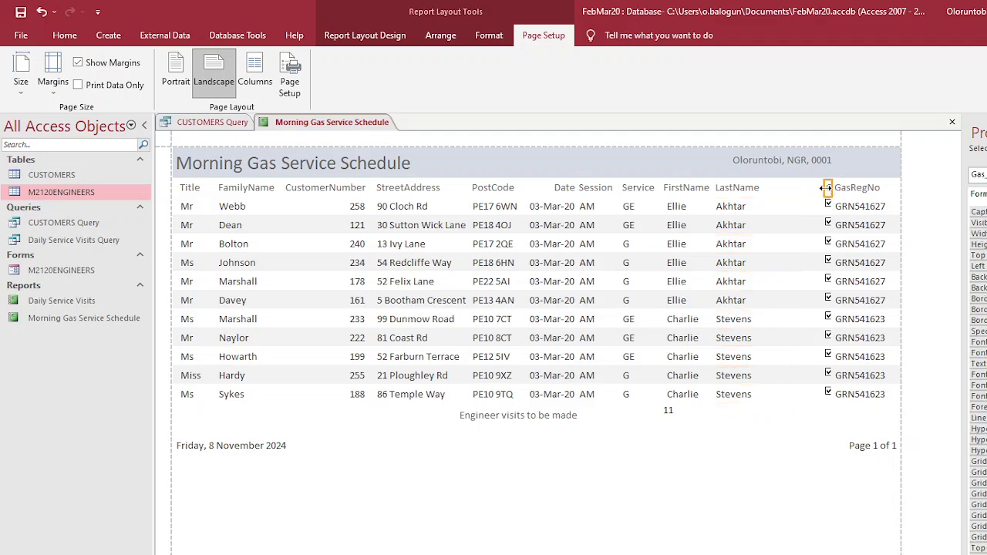
click(828, 205)
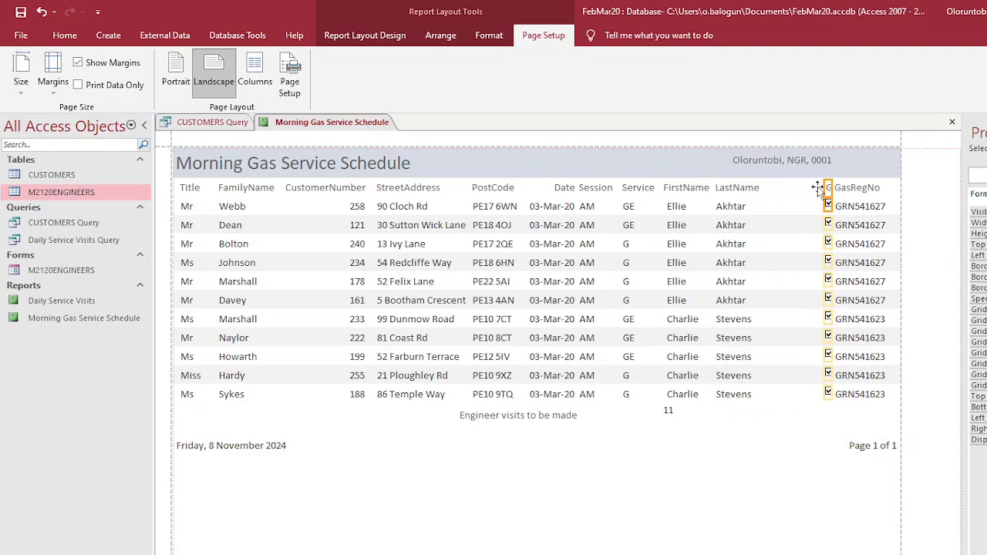
drag(771, 189, 790, 185)
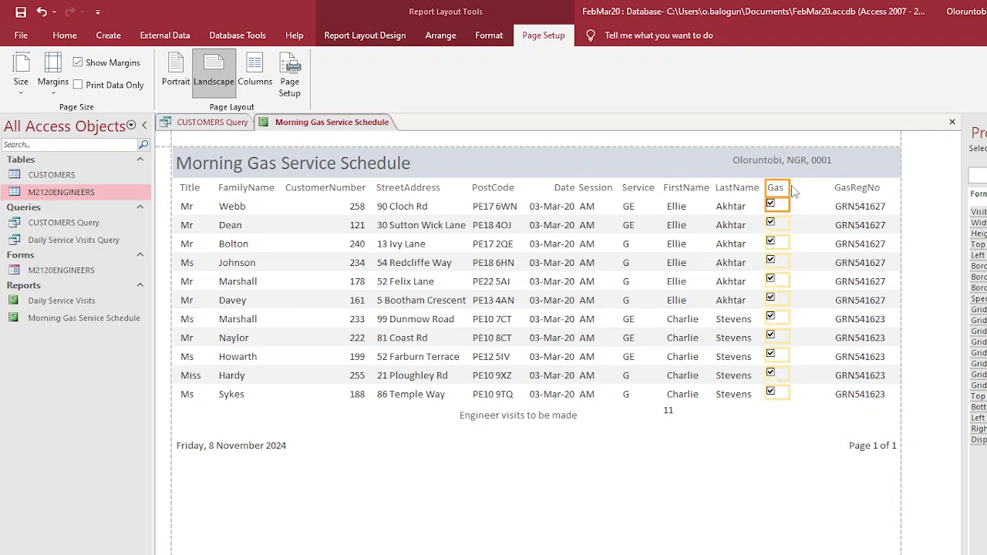
click(845, 192)
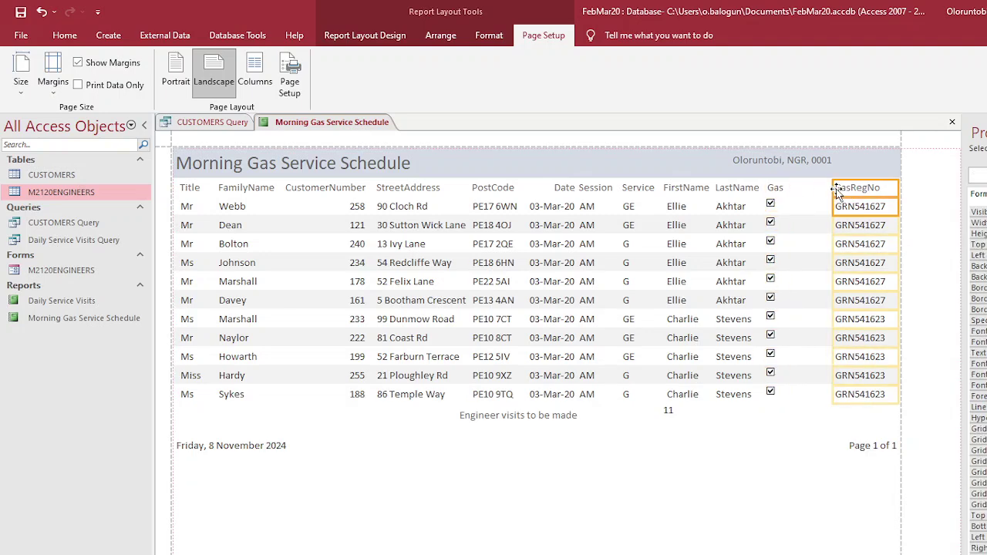
drag(840, 192, 810, 192)
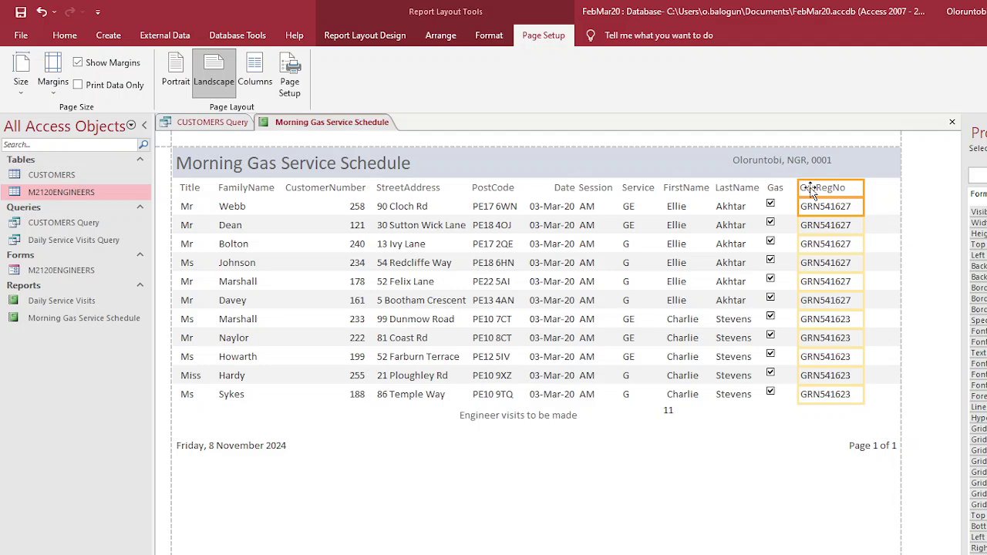
Step: Check the exam paper's footer requirements, then move the "Engineer visits to be made" label and its count together toward StreetAddress and slightly down
click(552, 416)
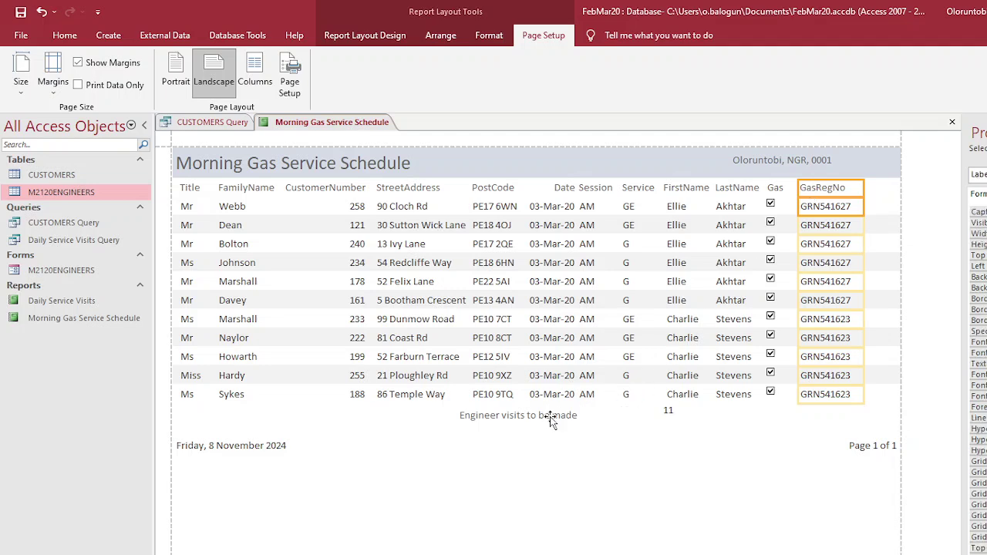
shift+click(665, 415)
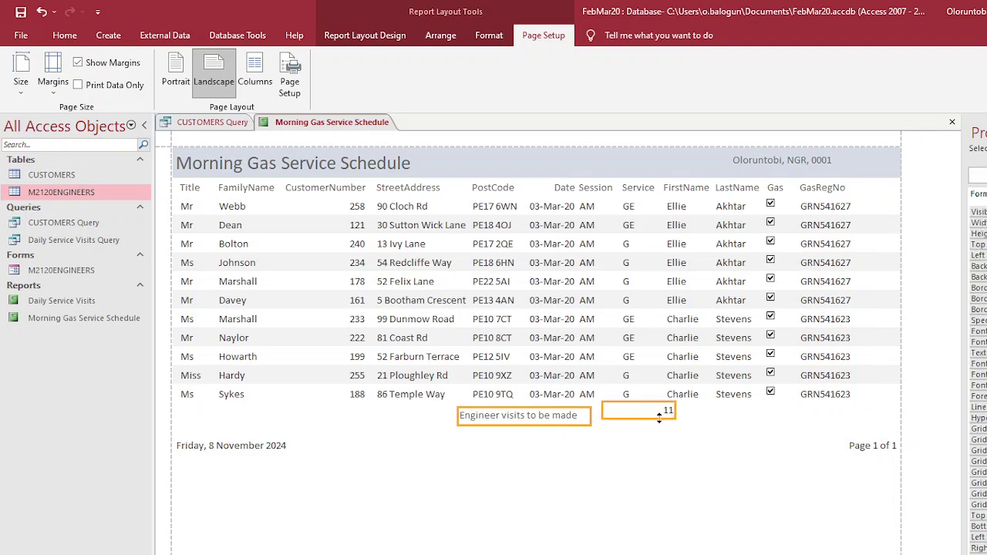
key(alt+Tab)
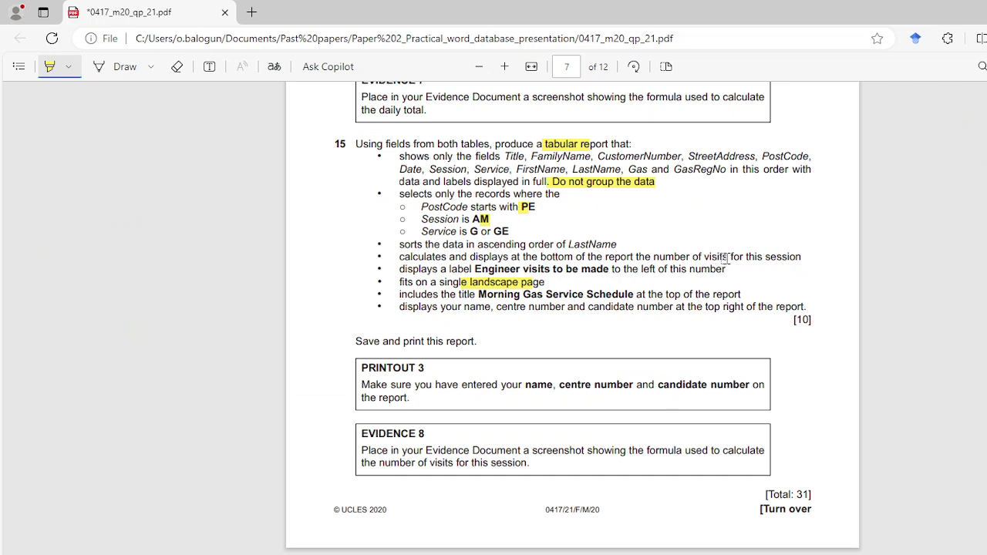
key(alt+Tab)
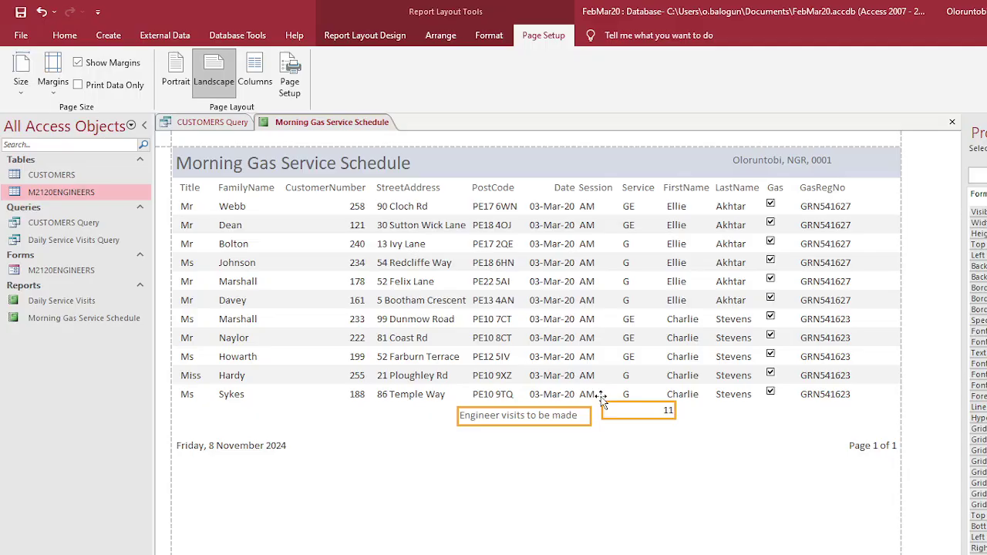
key(alt+Tab)
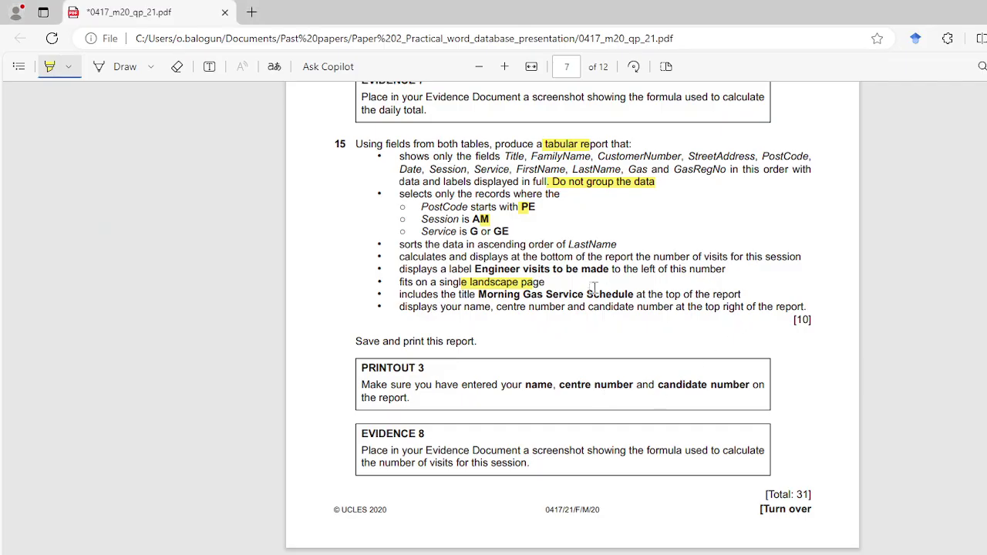
key(alt+Tab)
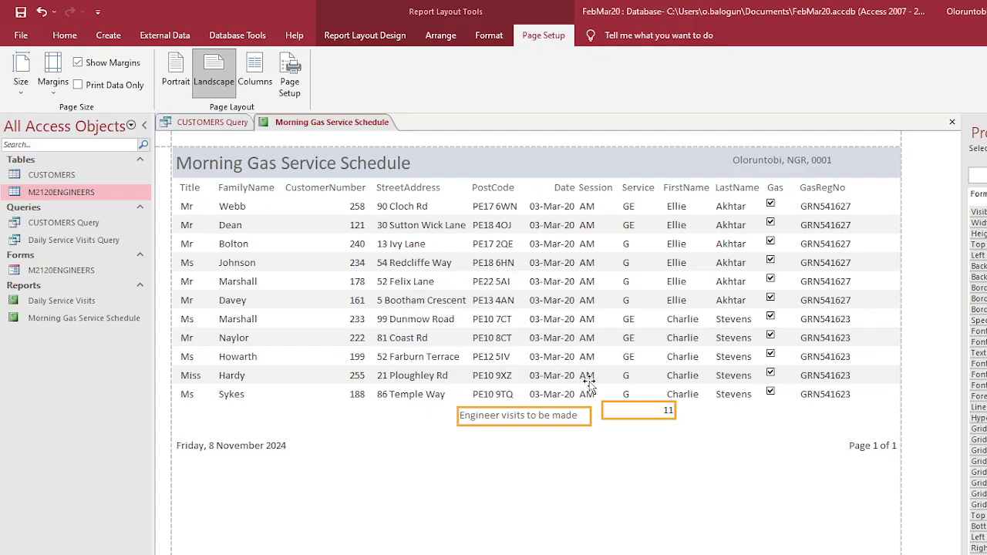
drag(551, 418, 484, 418)
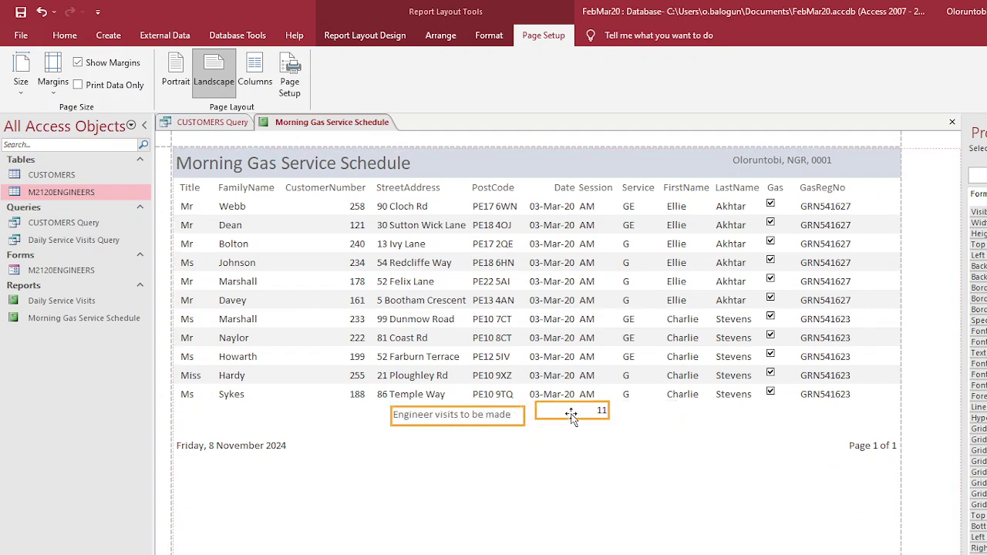
drag(569, 413, 568, 421)
Step: Move the "Engineer visits to be made" label alone back up and closer to the visit count
click(503, 433)
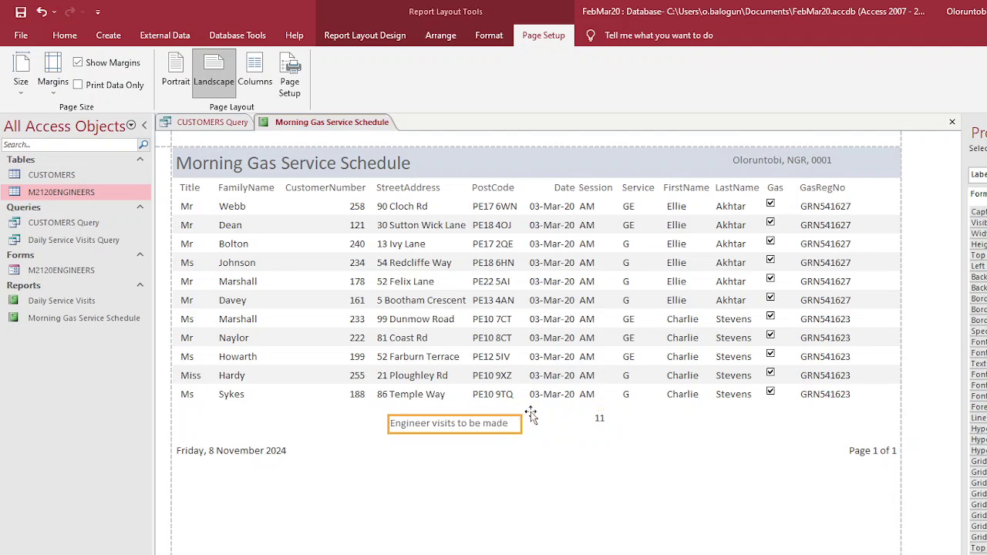
click(525, 418)
click(553, 455)
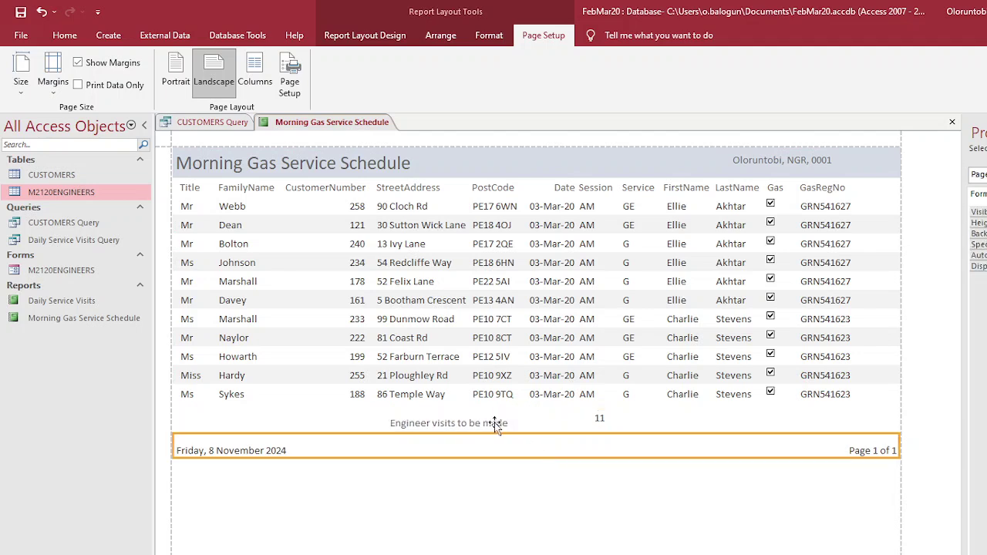
click(502, 424)
drag(542, 418, 597, 410)
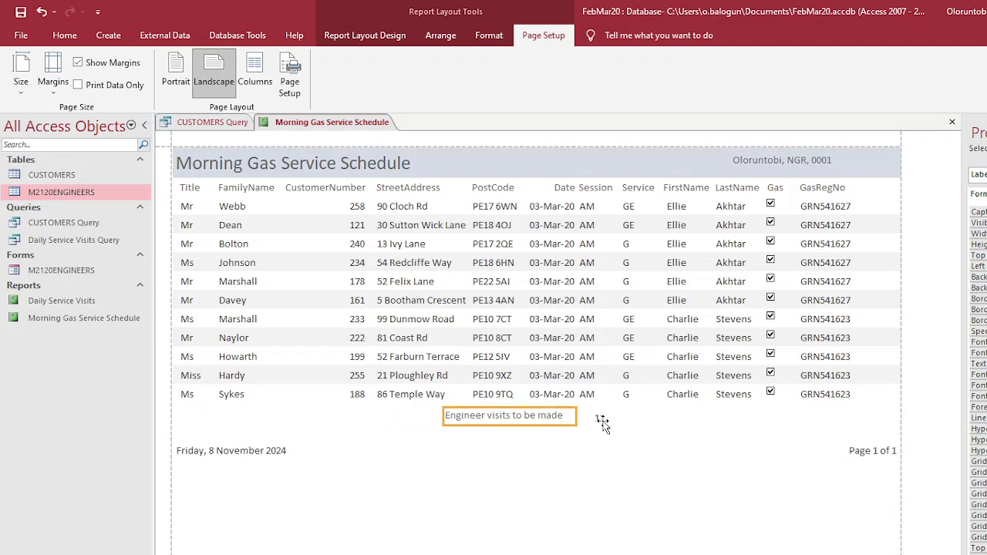
Step: Narrow the visit count box and position it level with and directly after the "Engineer visits to be made" label
click(591, 420)
drag(590, 420, 586, 419)
drag(520, 416, 572, 415)
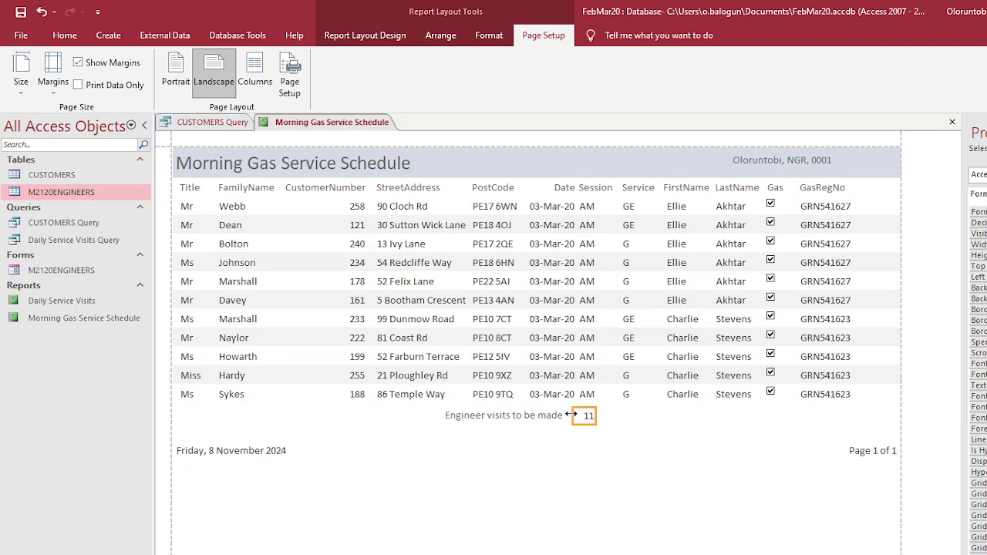
click(613, 455)
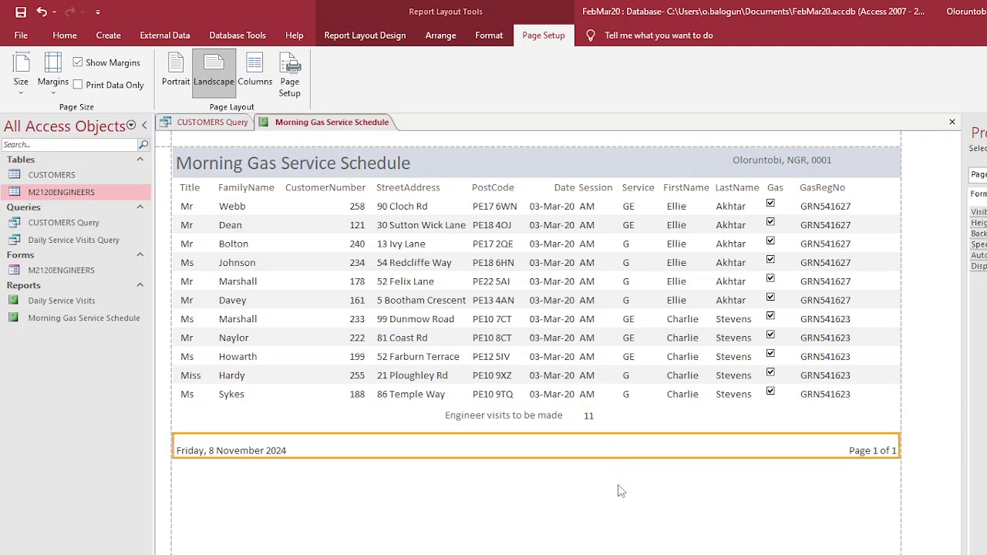
click(618, 489)
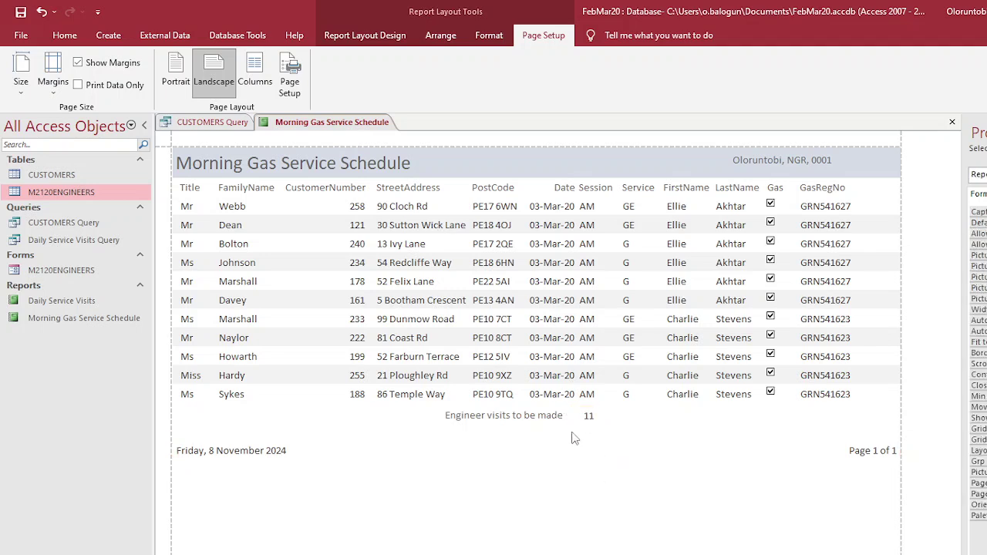
Step: Review question 15 in the exam paper, including the Printout 3 and Evidence 8 requirements, and return to the report
key(alt+Tab)
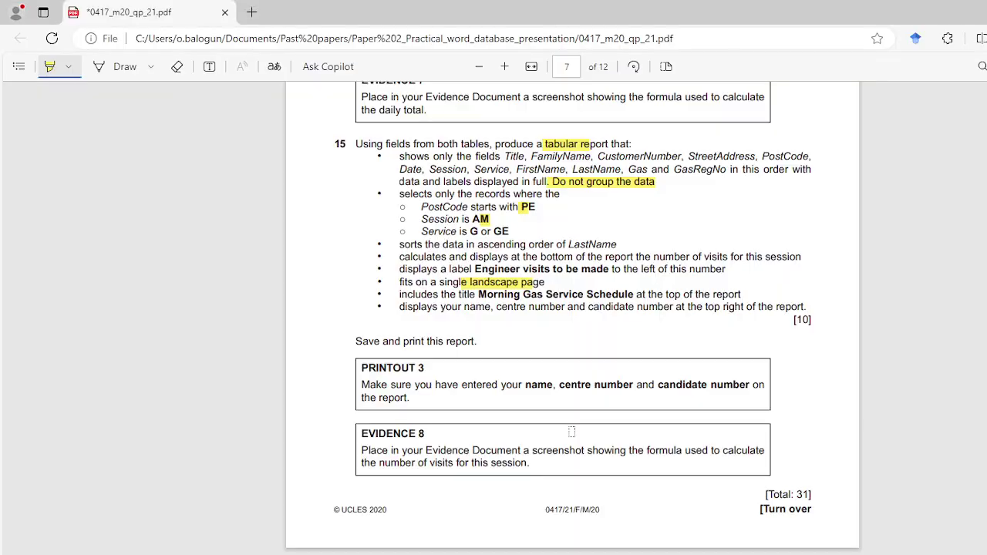
scroll(563, 375, down, 4)
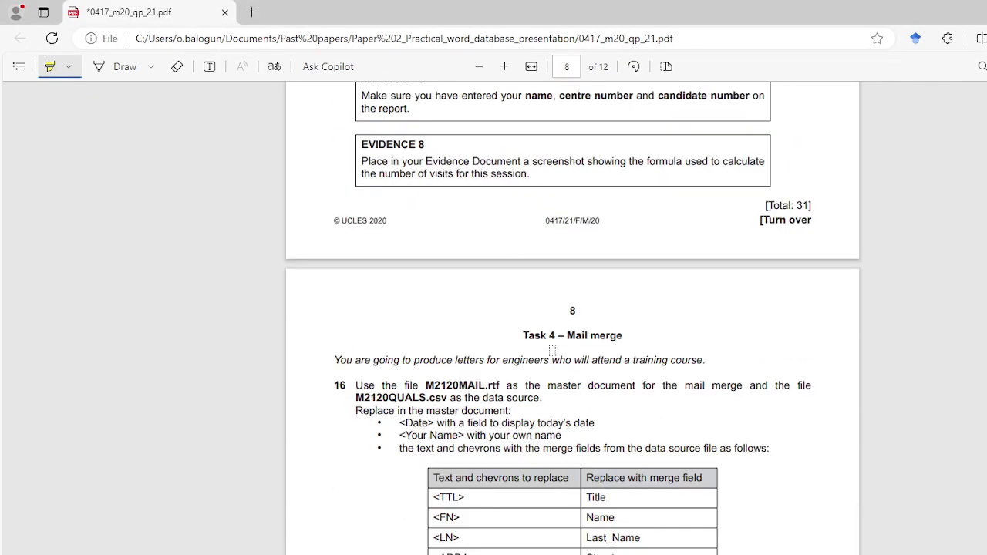
scroll(552, 351, up, 3)
scroll(552, 351, up, 1)
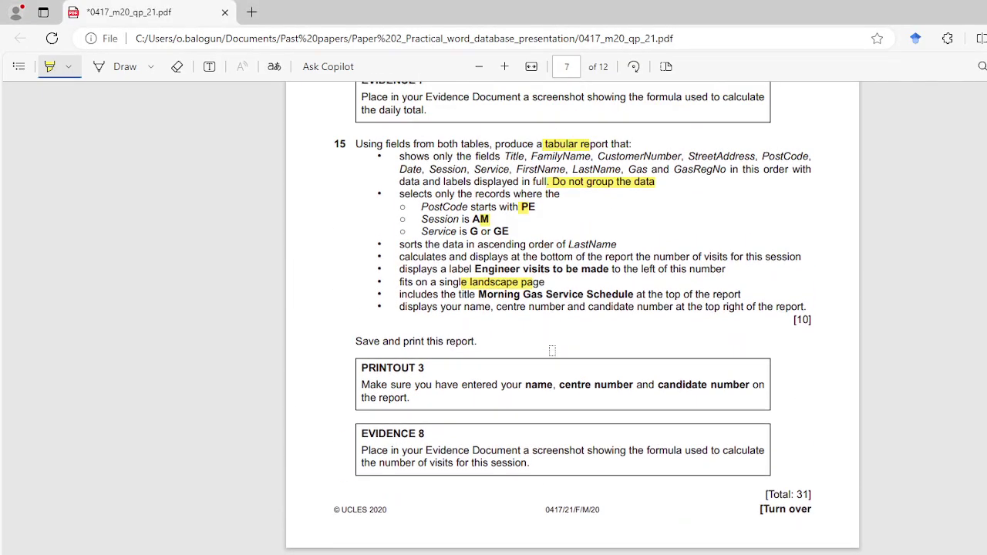
scroll(552, 351, up, 1)
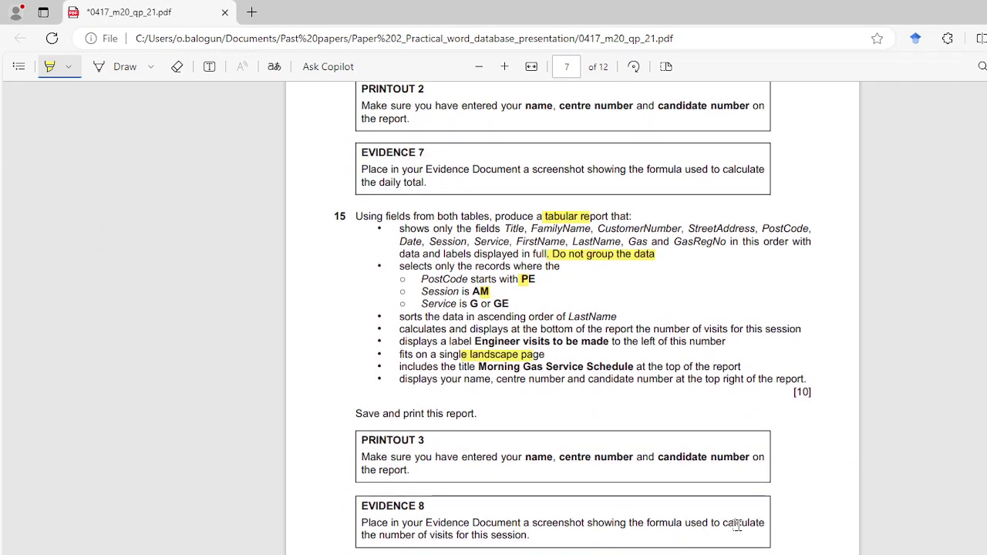
key(alt+Tab)
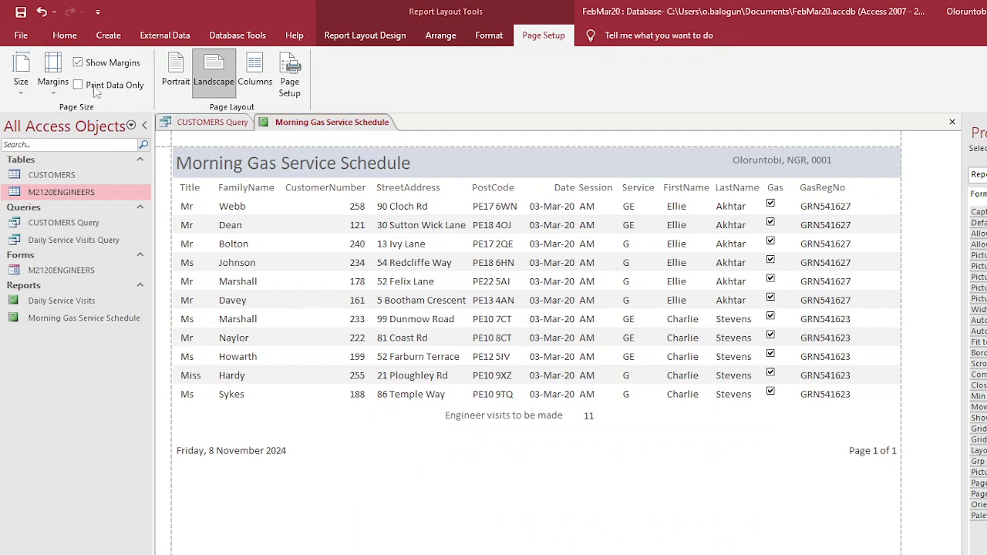
Step: Open the report in Design View and widen the count box in the report footer so the =Count(*) formula shows in full
click(65, 35)
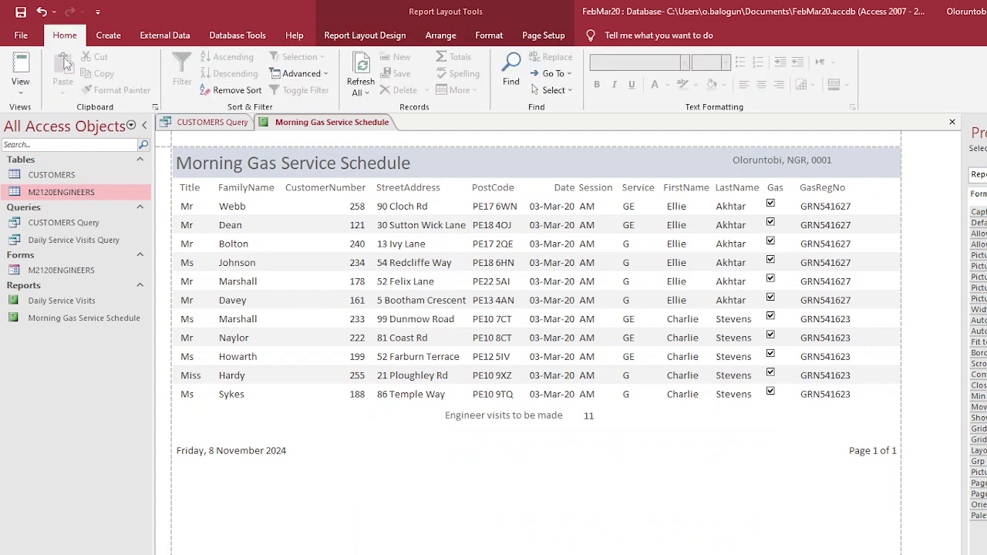
click(32, 86)
click(64, 213)
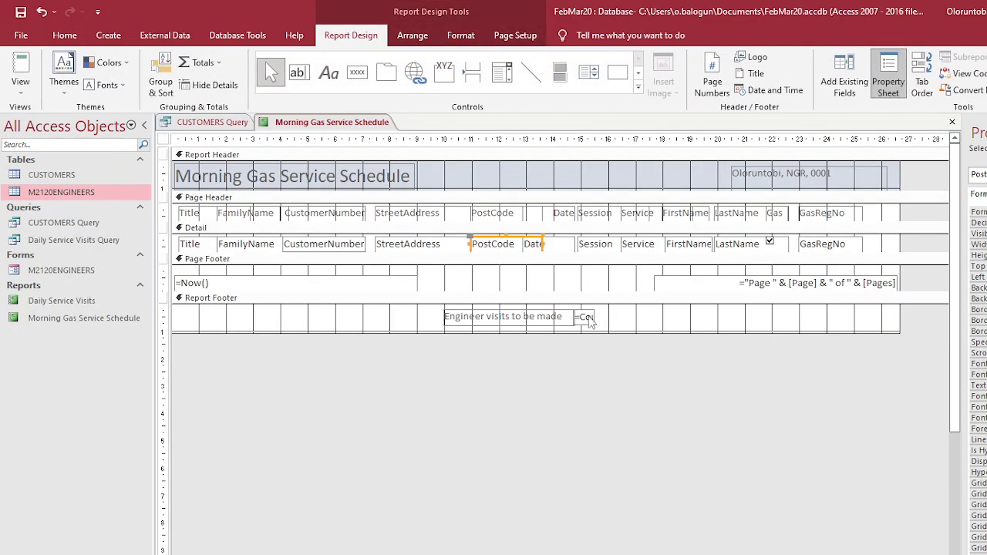
click(586, 318)
drag(607, 317, 627, 318)
click(668, 330)
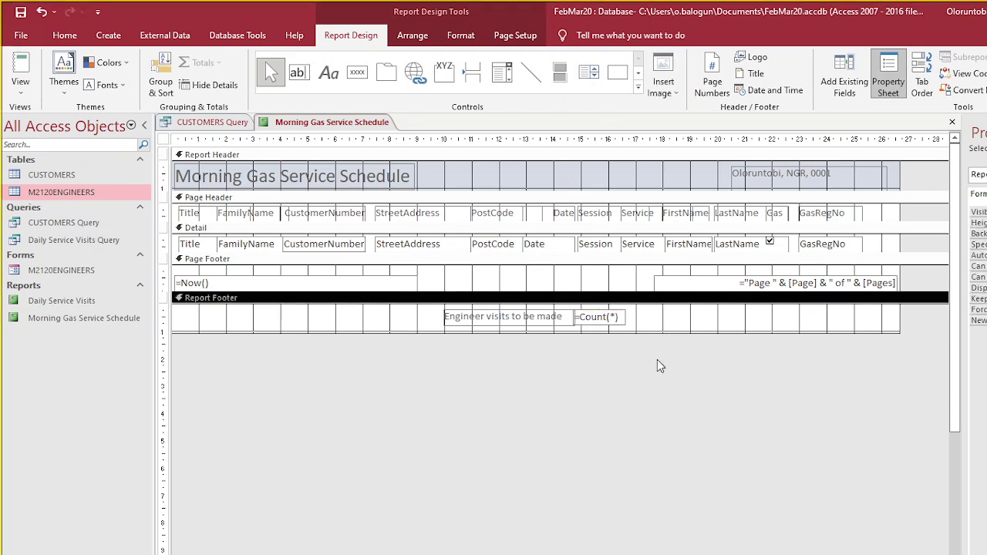
Step: Capture a screenshot of the =Count(*) formula in the report footer and paste it under Evidence 8 in the Word document M2120EVIDENCE111.docx
key(super+shift+s)
drag(558, 263, 656, 336)
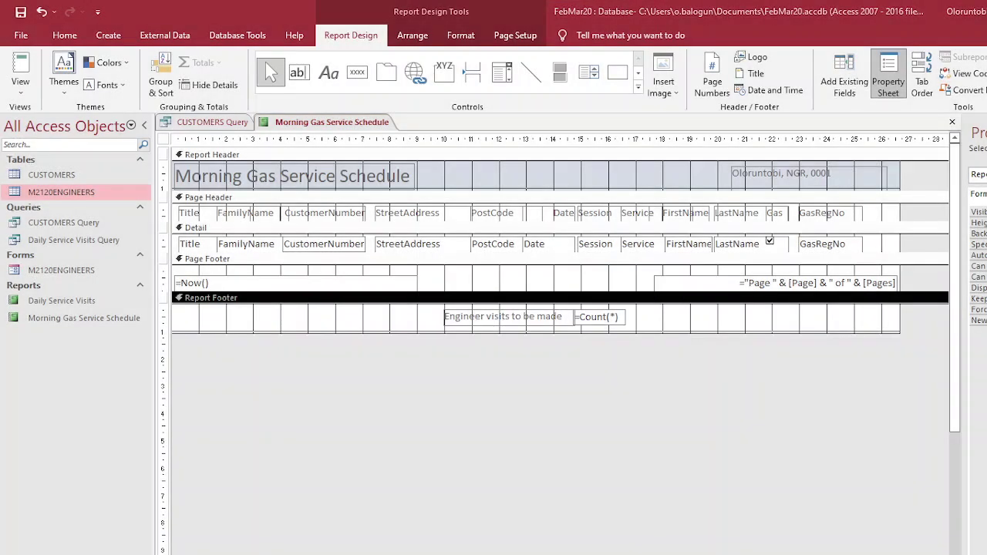
key(alt+Tab)
click(480, 495)
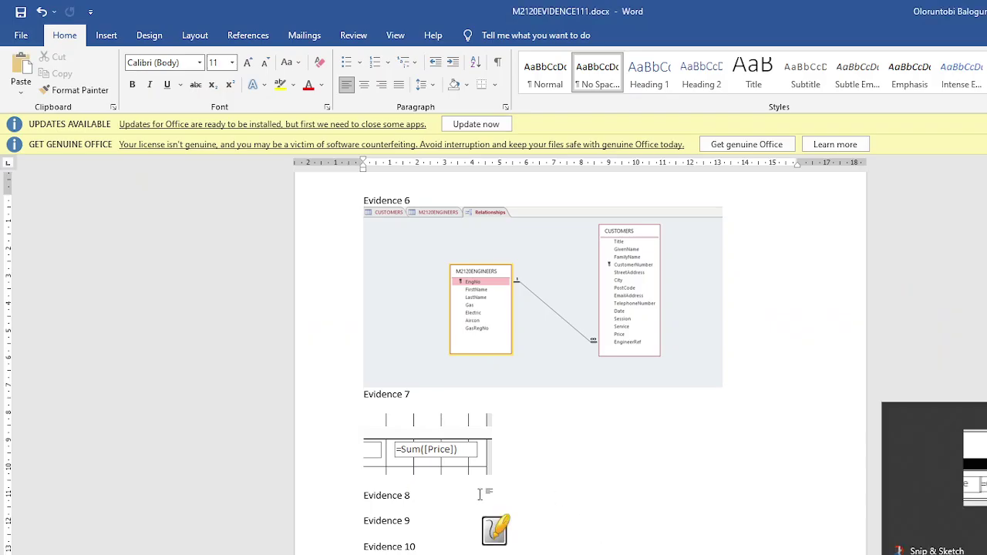
key(Return)
key(ctrl+v)
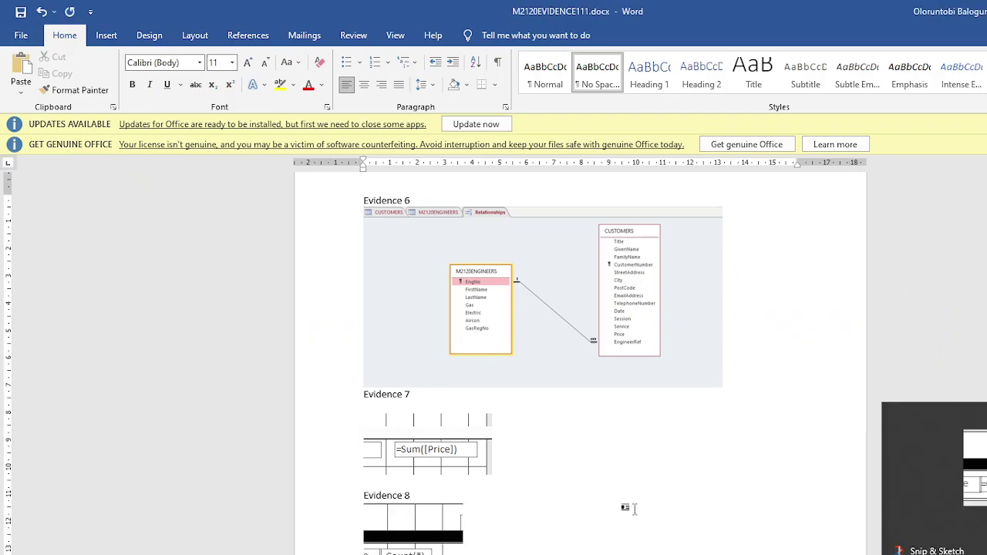